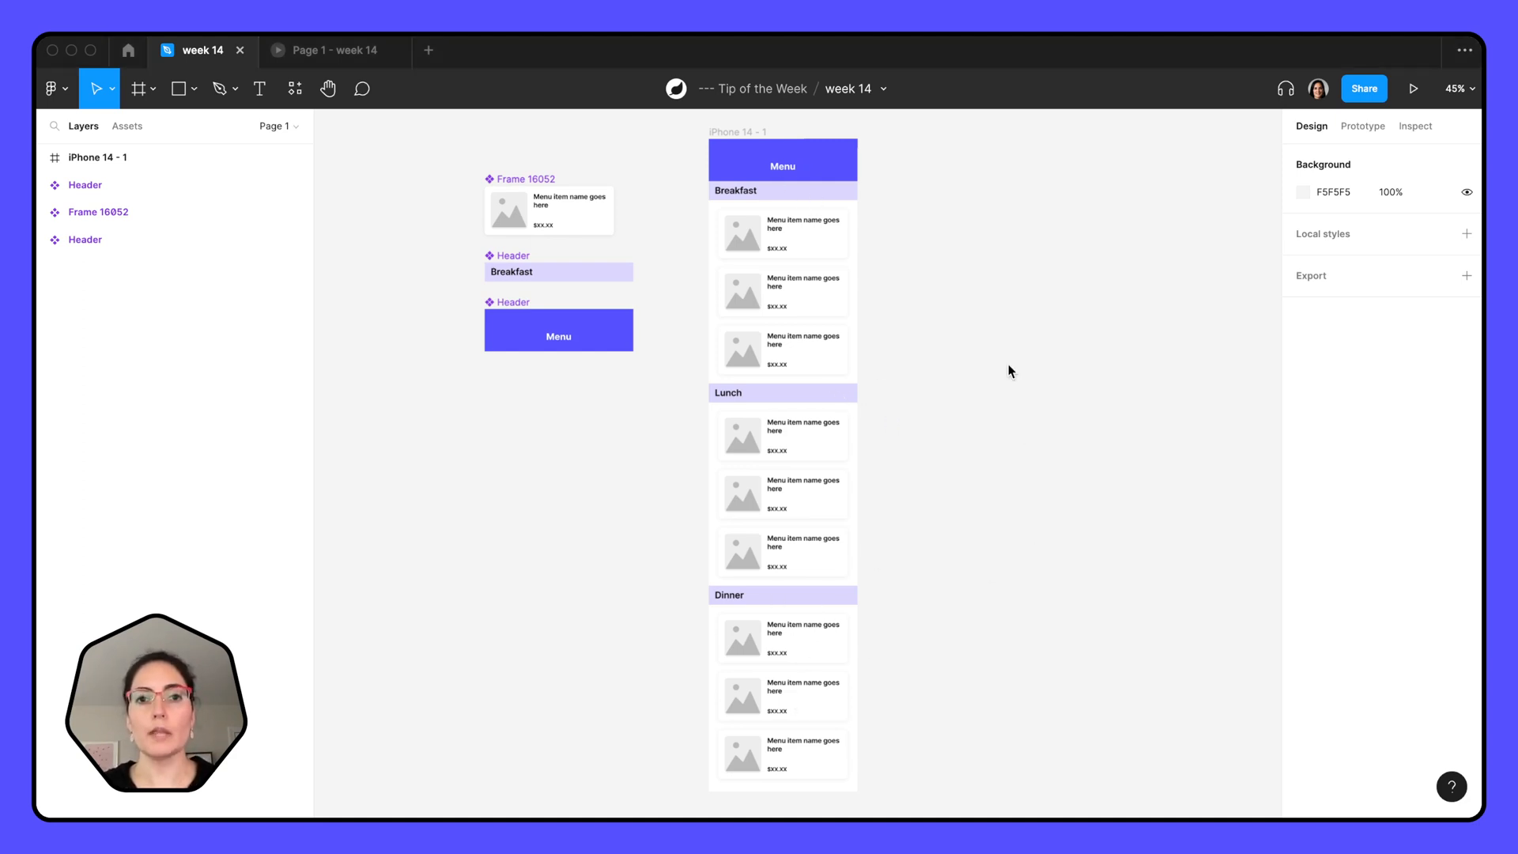
Duplicate the iPhone 14 - 1 menu frame onto the empty canvas beside the original.
alt+click(726, 131)
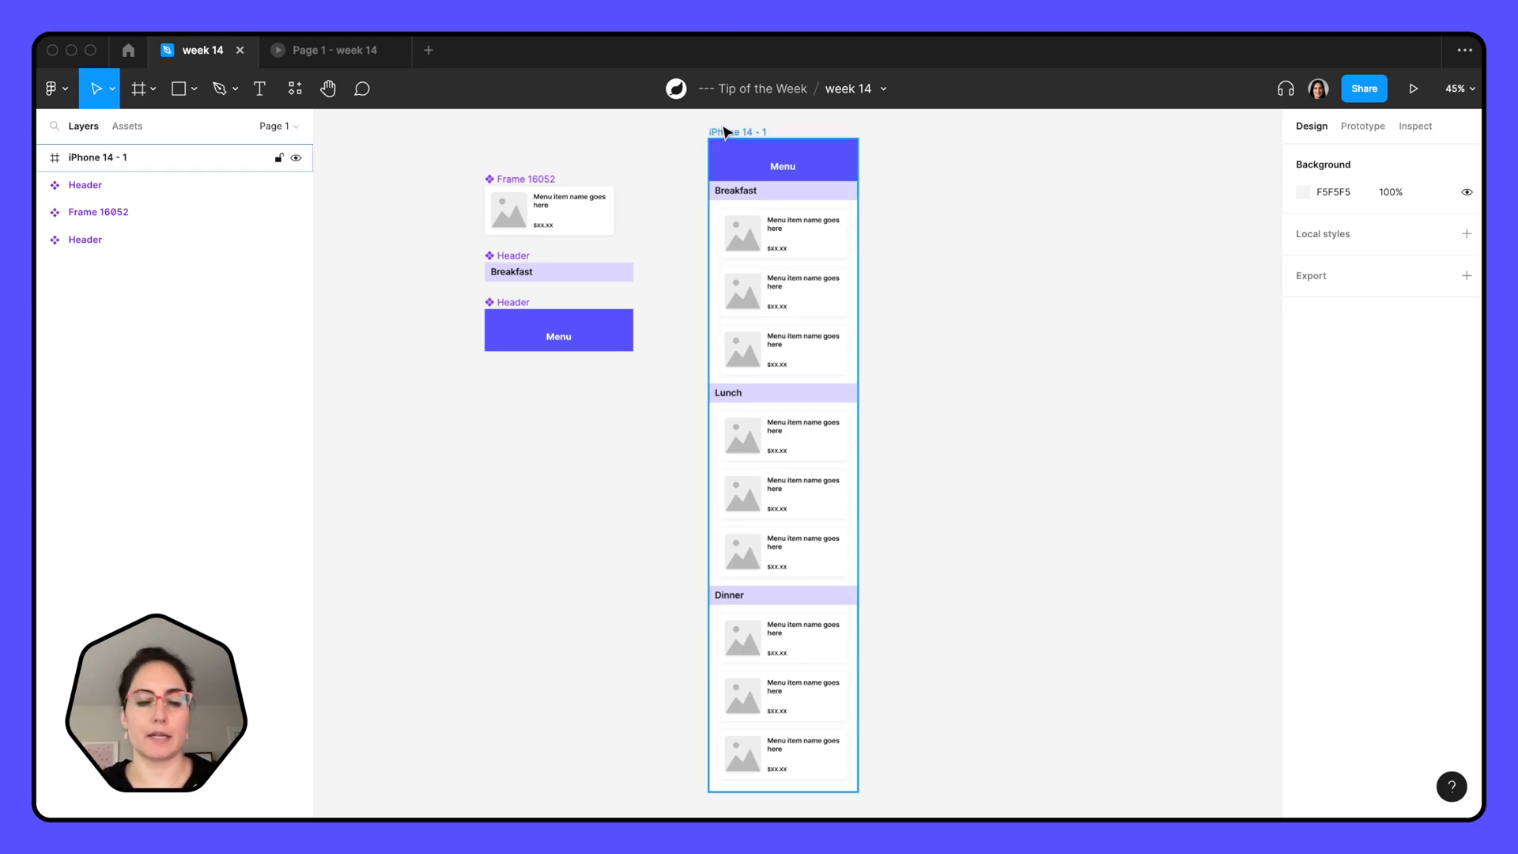
drag(726, 131, 1050, 165)
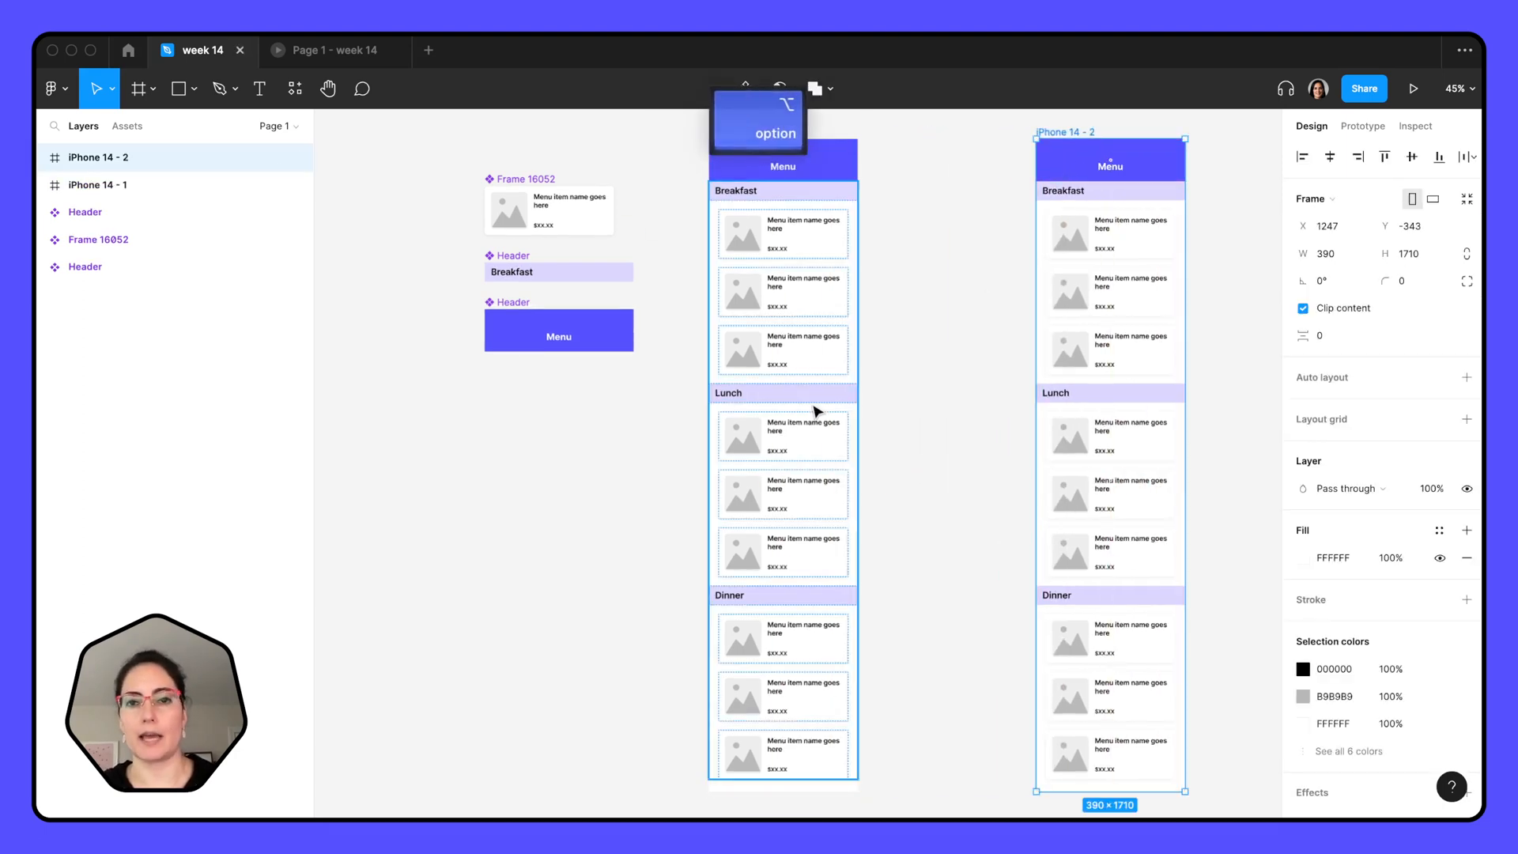
Add a new blank 390 × 844 iPhone 14 frame beside the duplicated menu screen.
scroll(817, 411, right, 5)
scroll(805, 359, right, 2)
ctrl+scroll(817, 349, up, 5)
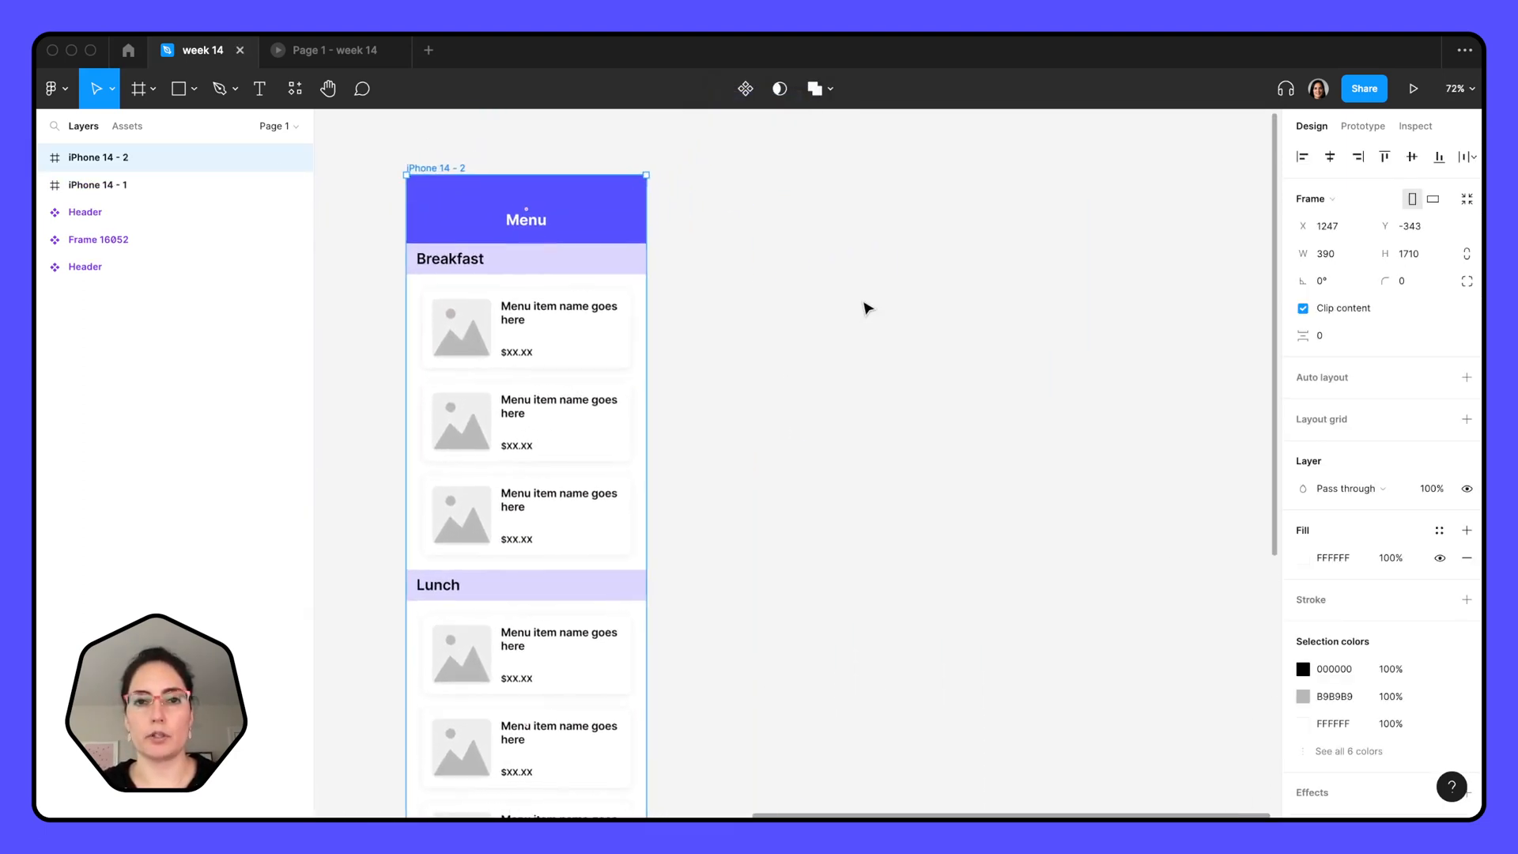
key(a)
click(1341, 214)
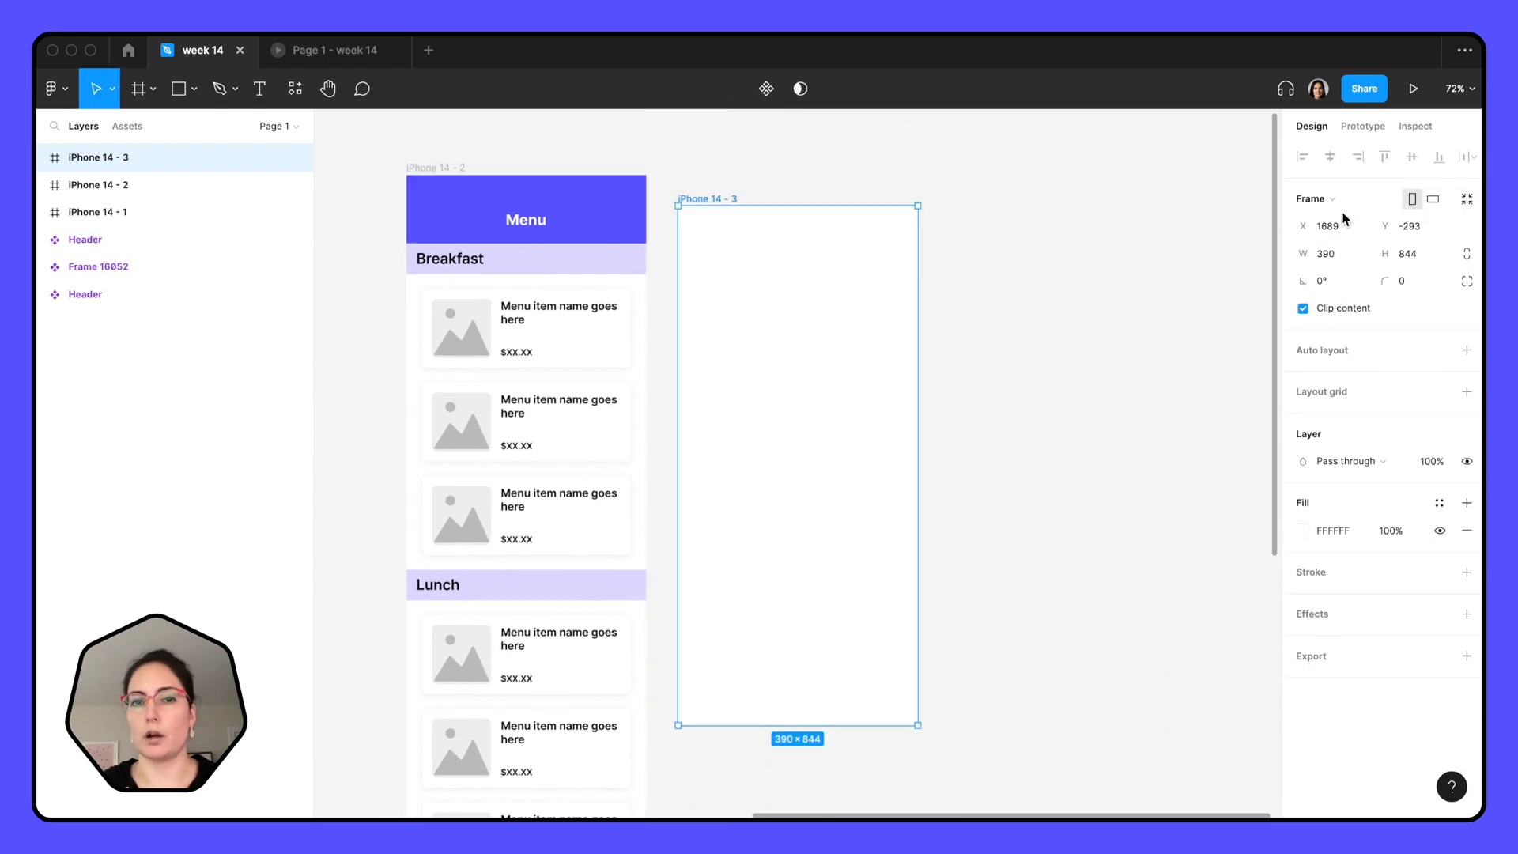
drag(799, 328, 862, 305)
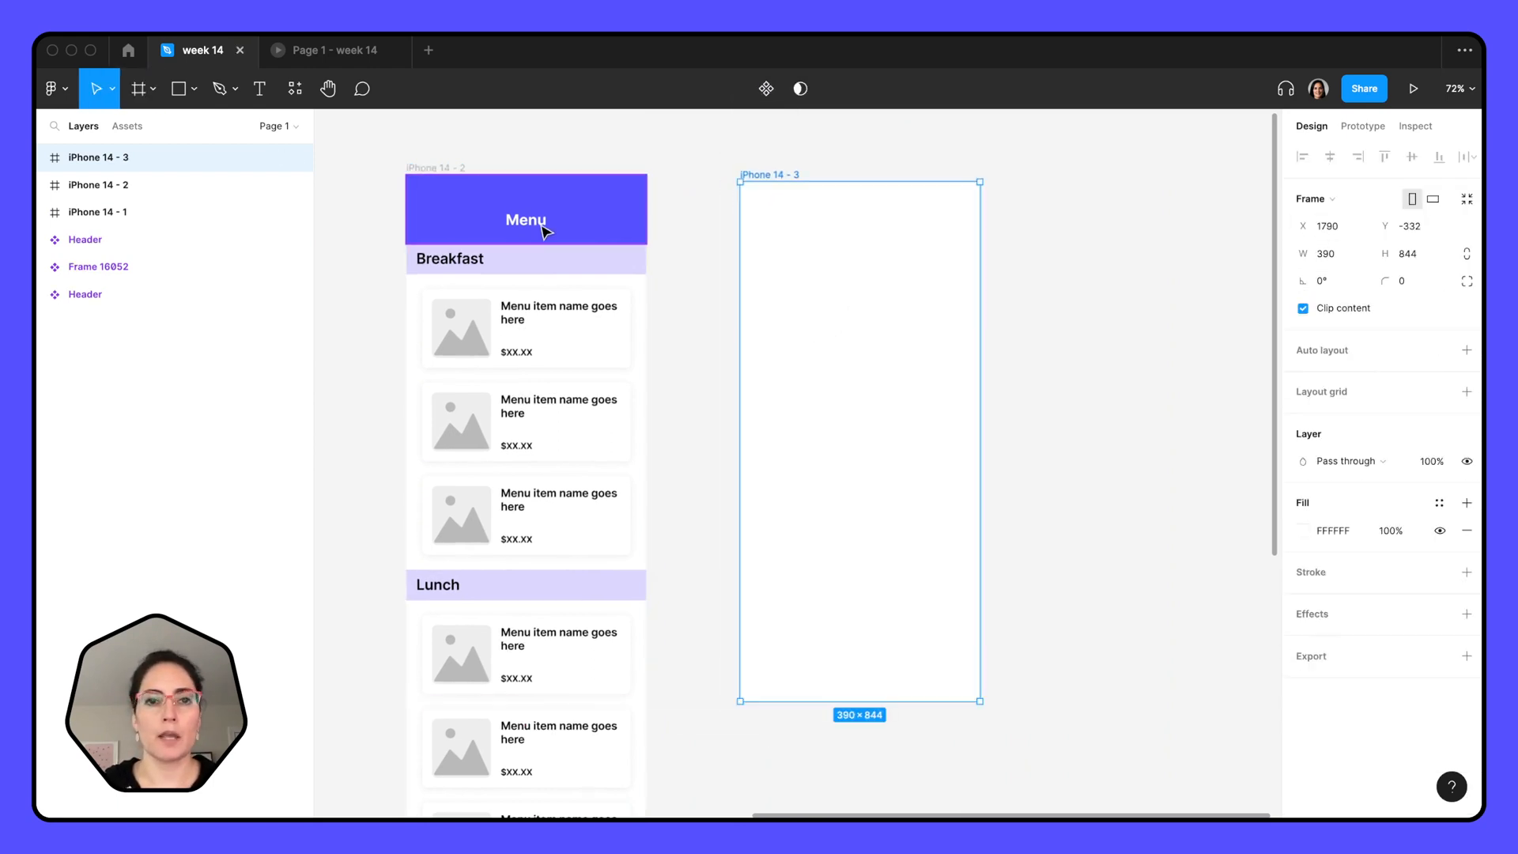
Move the Menu header into the new blank frame and the menu list out onto the canvas beside it.
drag(536, 229, 870, 238)
drag(513, 296, 1138, 298)
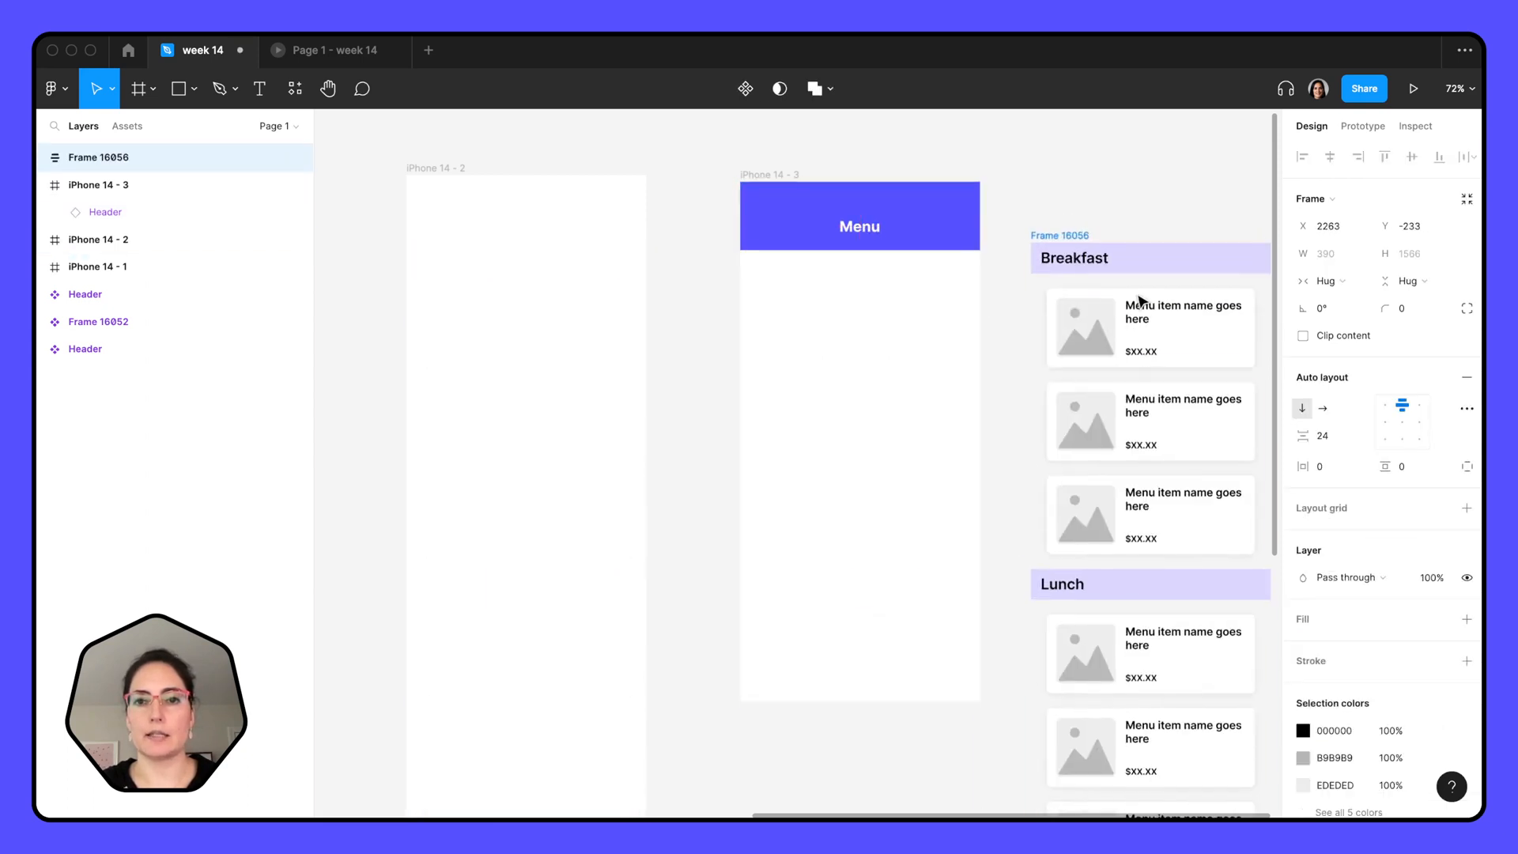
Delete the emptied iPhone 14 - 2 frame.
click(510, 248)
key(Delete)
Rename the loose frame holding the Breakfast, Lunch and Dinner lists as "body".
scroll(502, 242, right, 8)
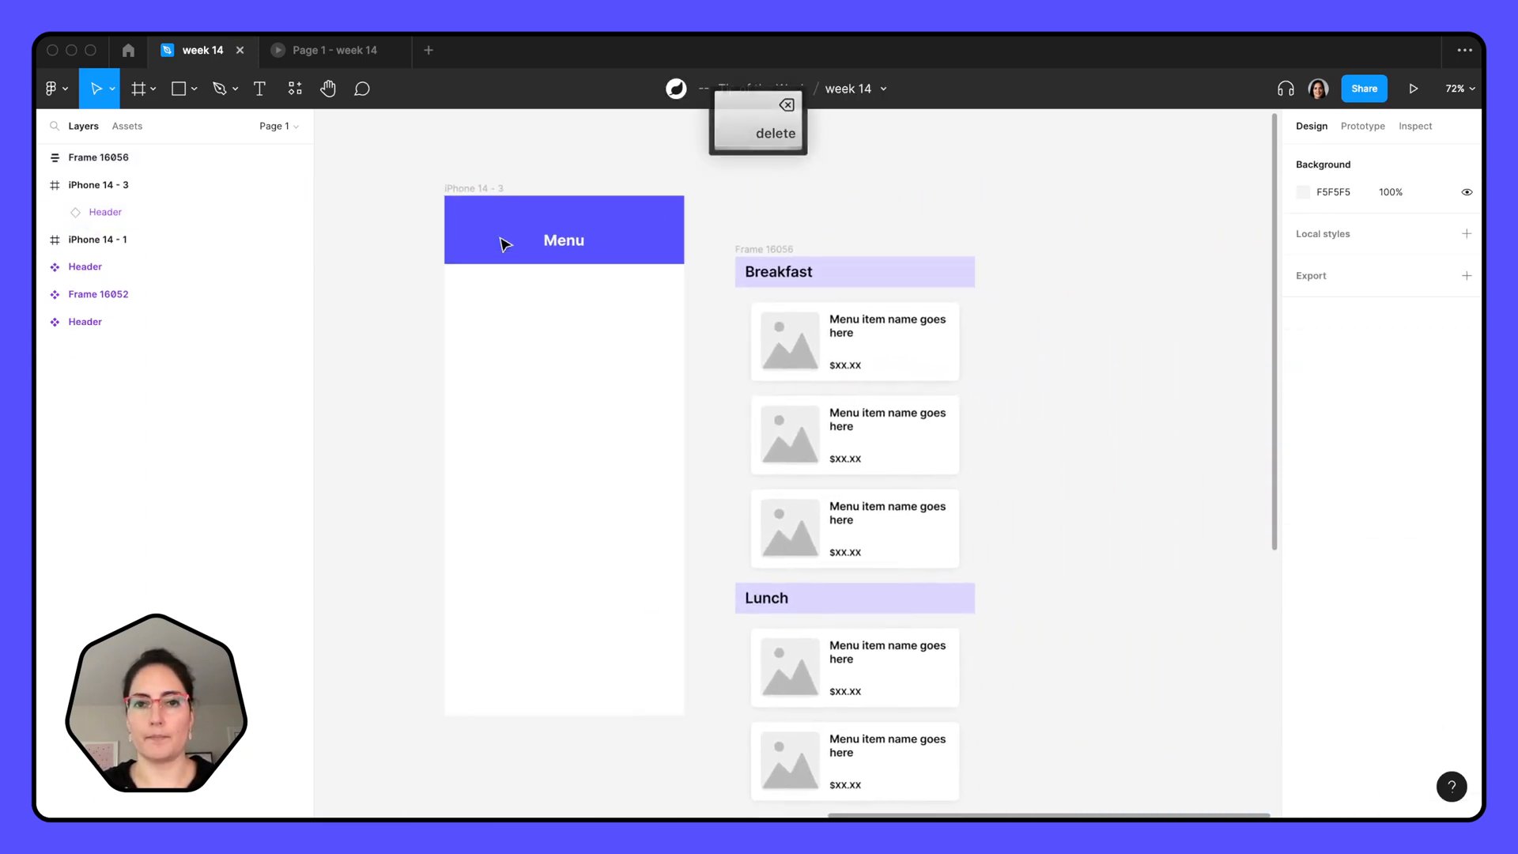
click(752, 250)
key(super+r)
text(body)
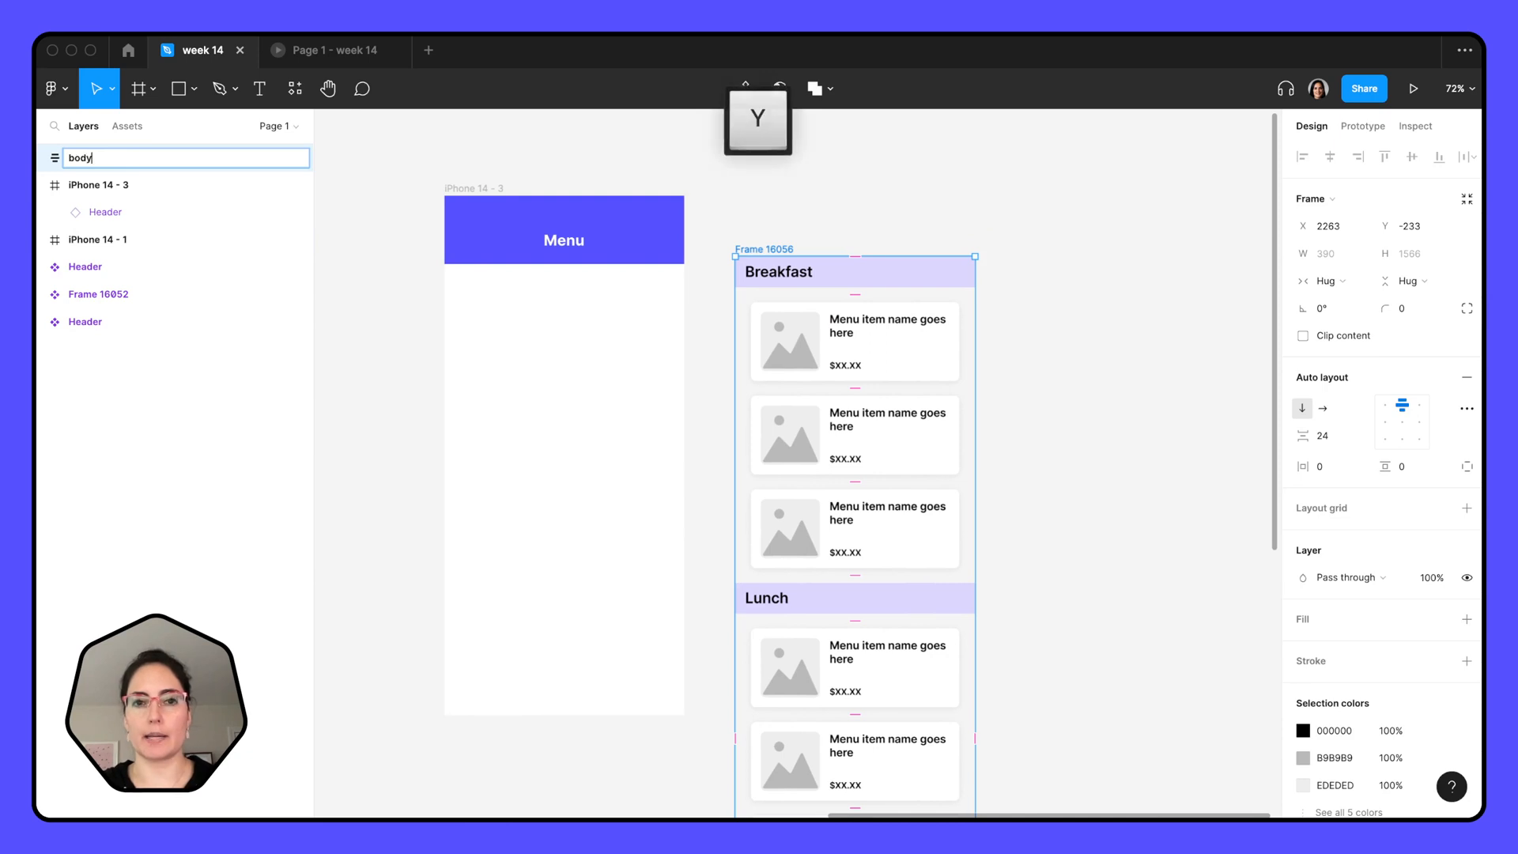
click(939, 196)
Remove auto layout from the body frame.
click(743, 274)
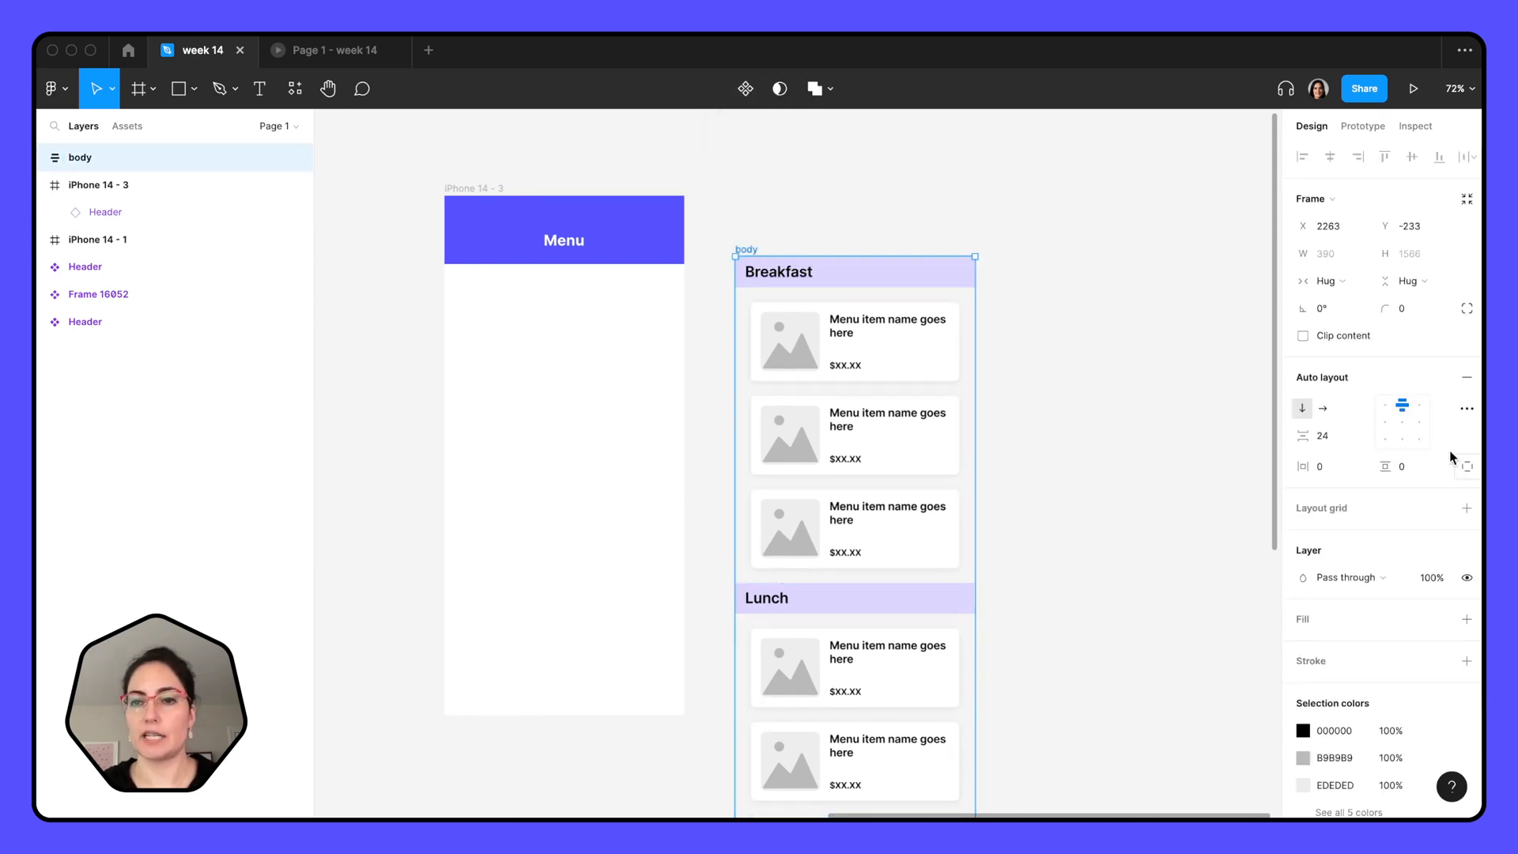
scroll(936, 509, down, 3)
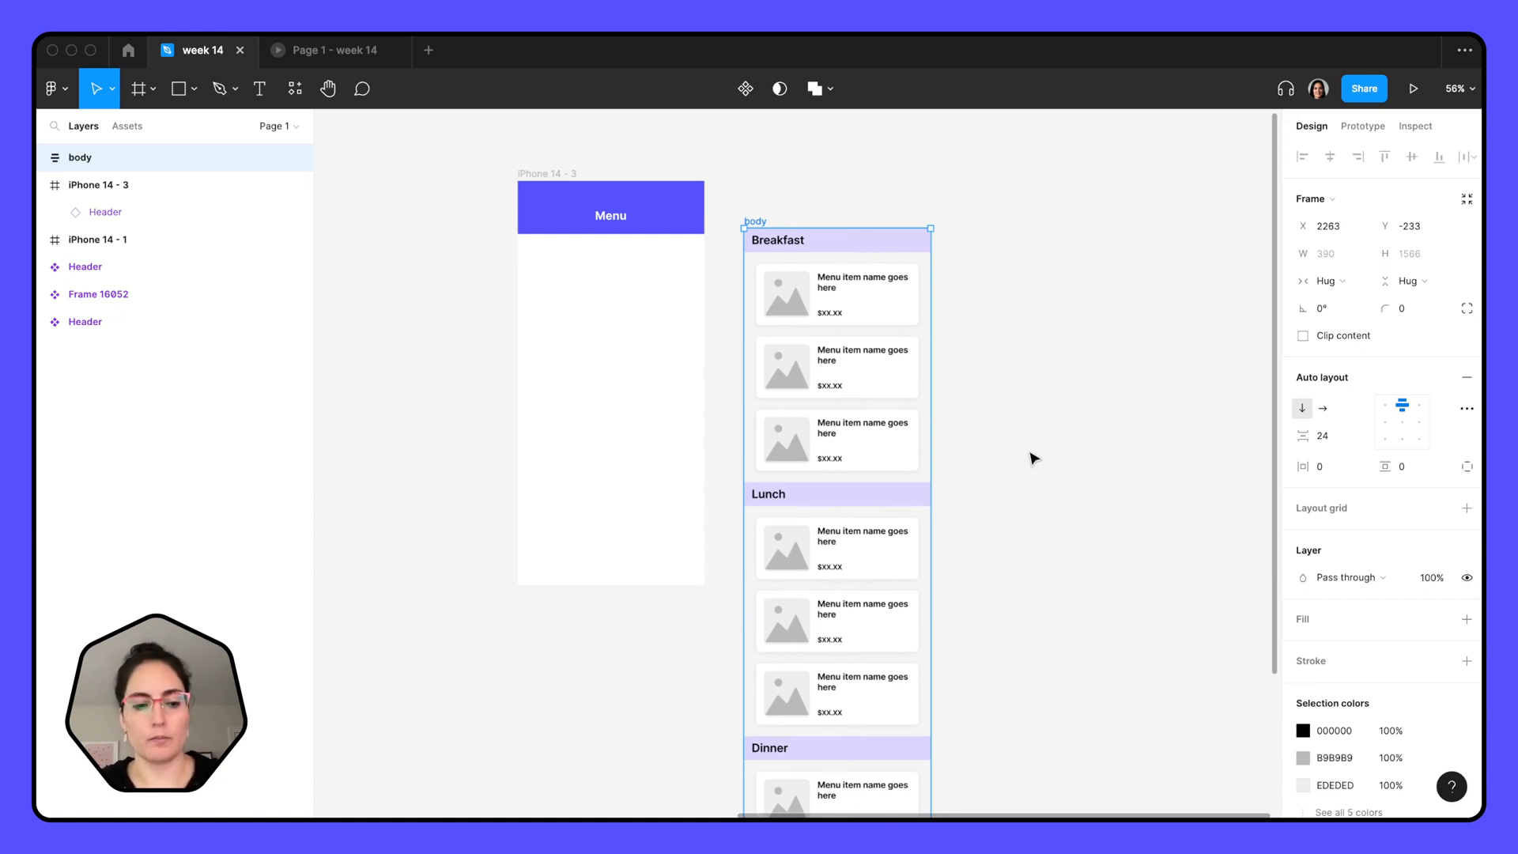
key(shift+alt)
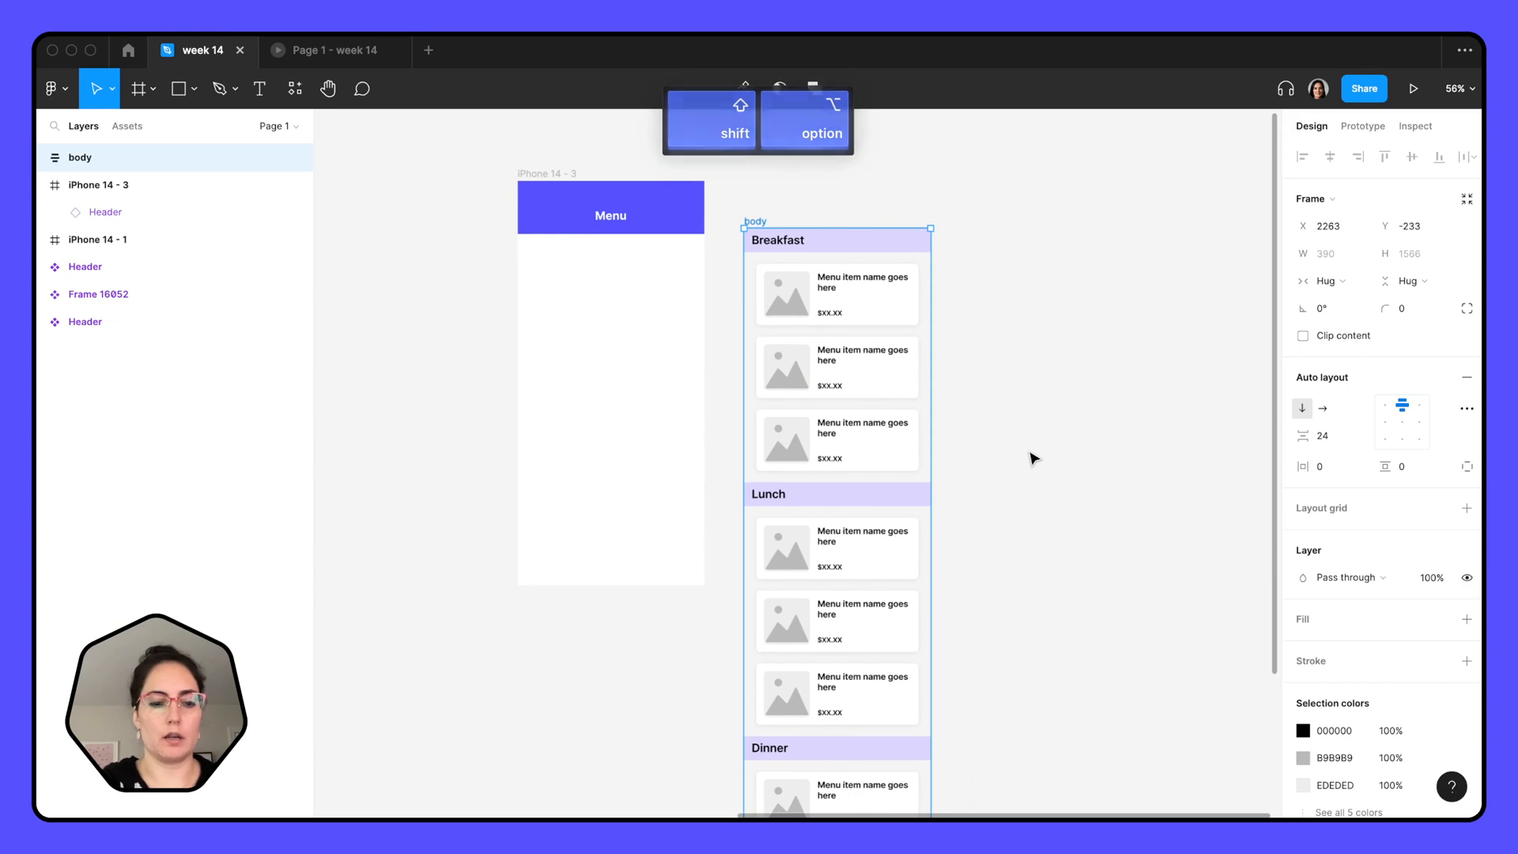
key(shift+alt+a)
key(Escape)
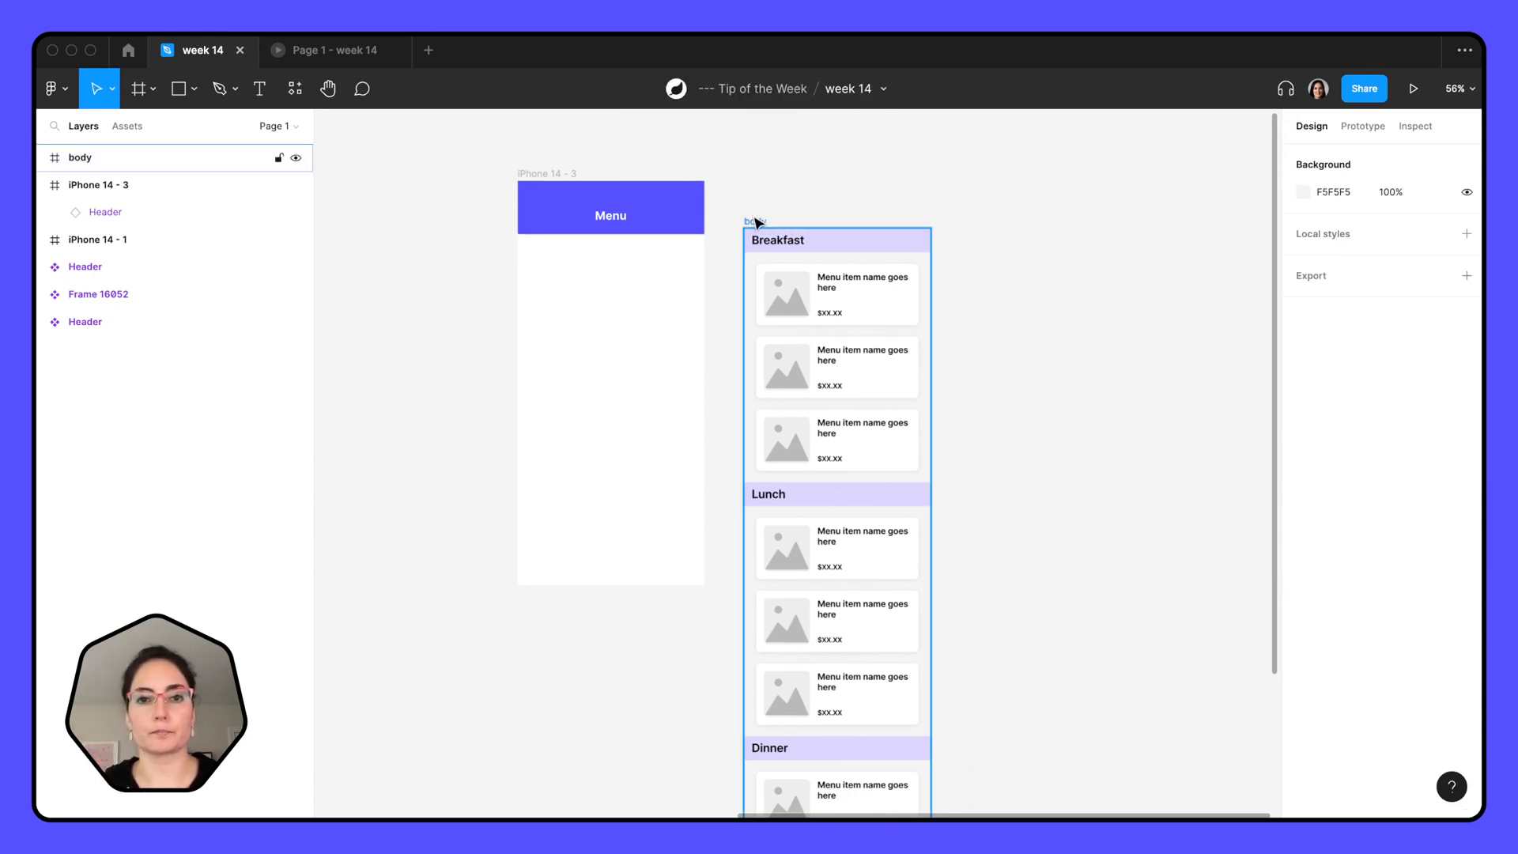
Place the body frame inside the iPhone 14 - 3 frame, directly beneath the Menu header.
drag(757, 223, 532, 230)
click(941, 255)
scroll(925, 253, left, 5)
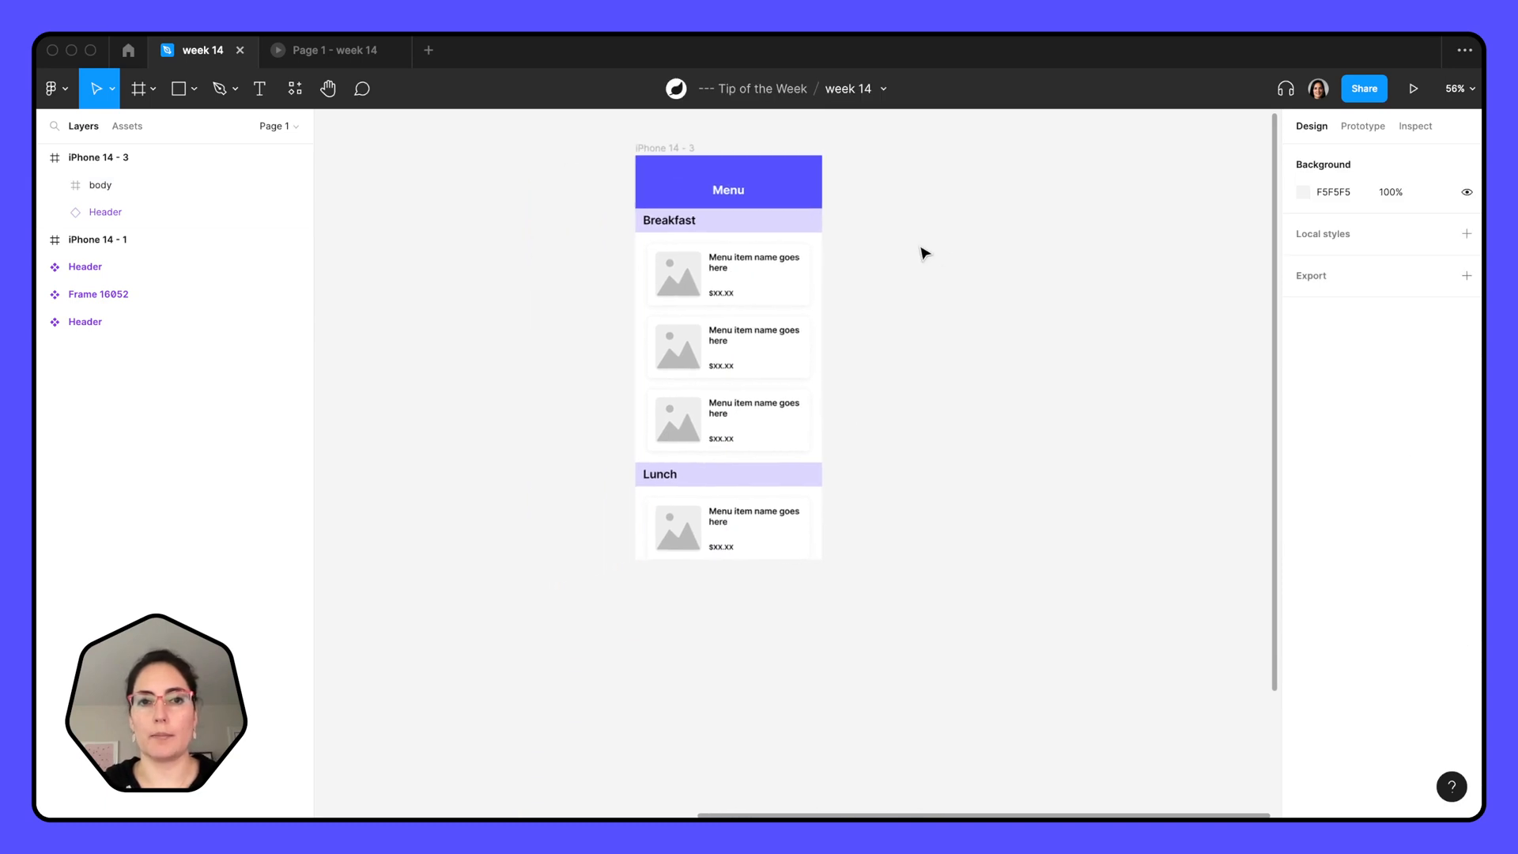
Turn off Clip content for the iPhone 14 - 3 frame.
click(676, 150)
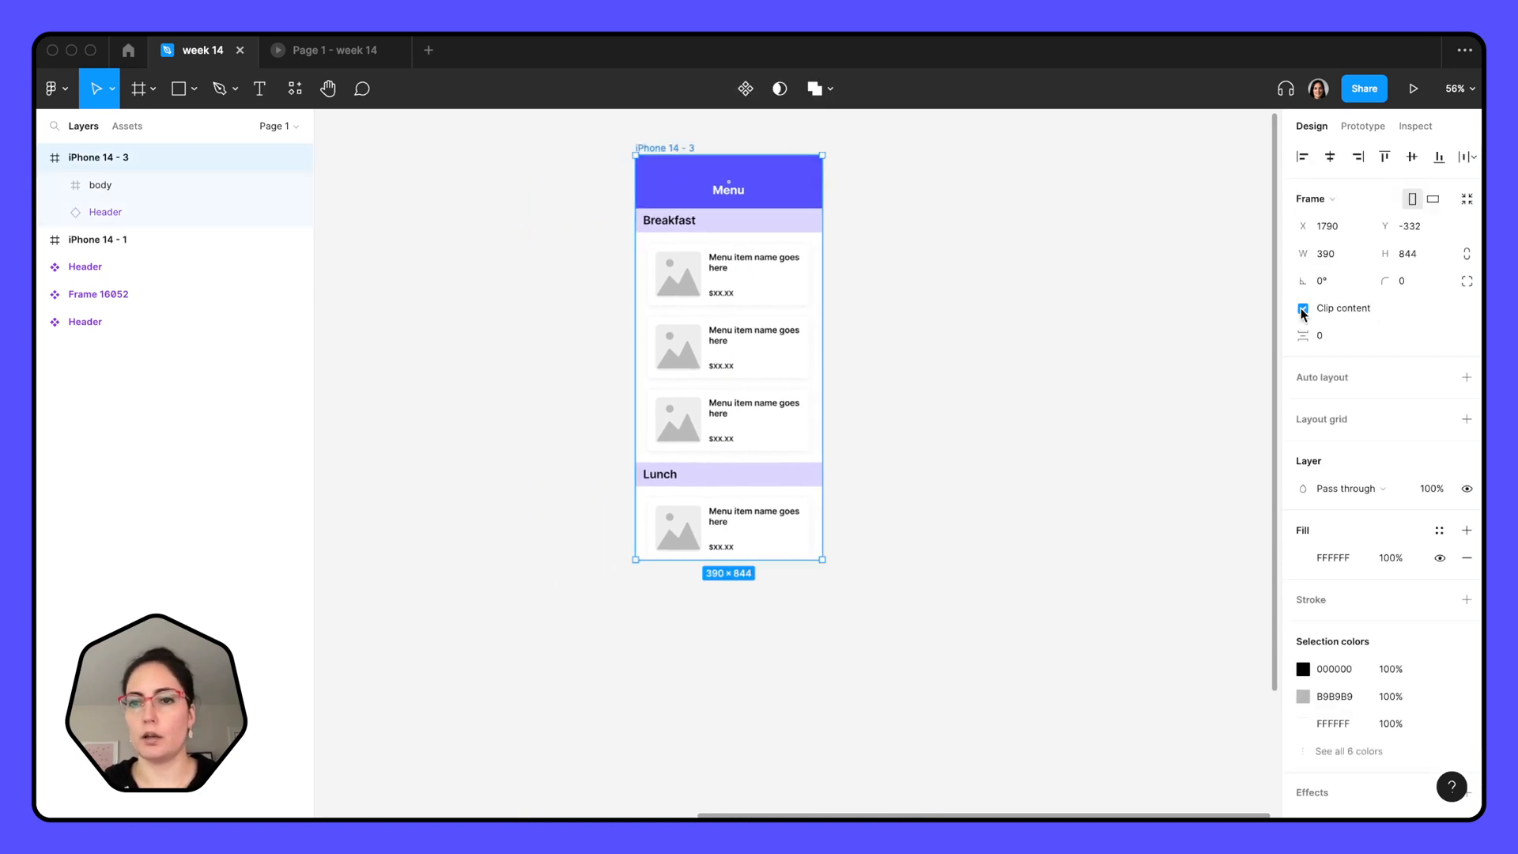
click(1303, 309)
click(1000, 430)
scroll(1000, 430, down, 3)
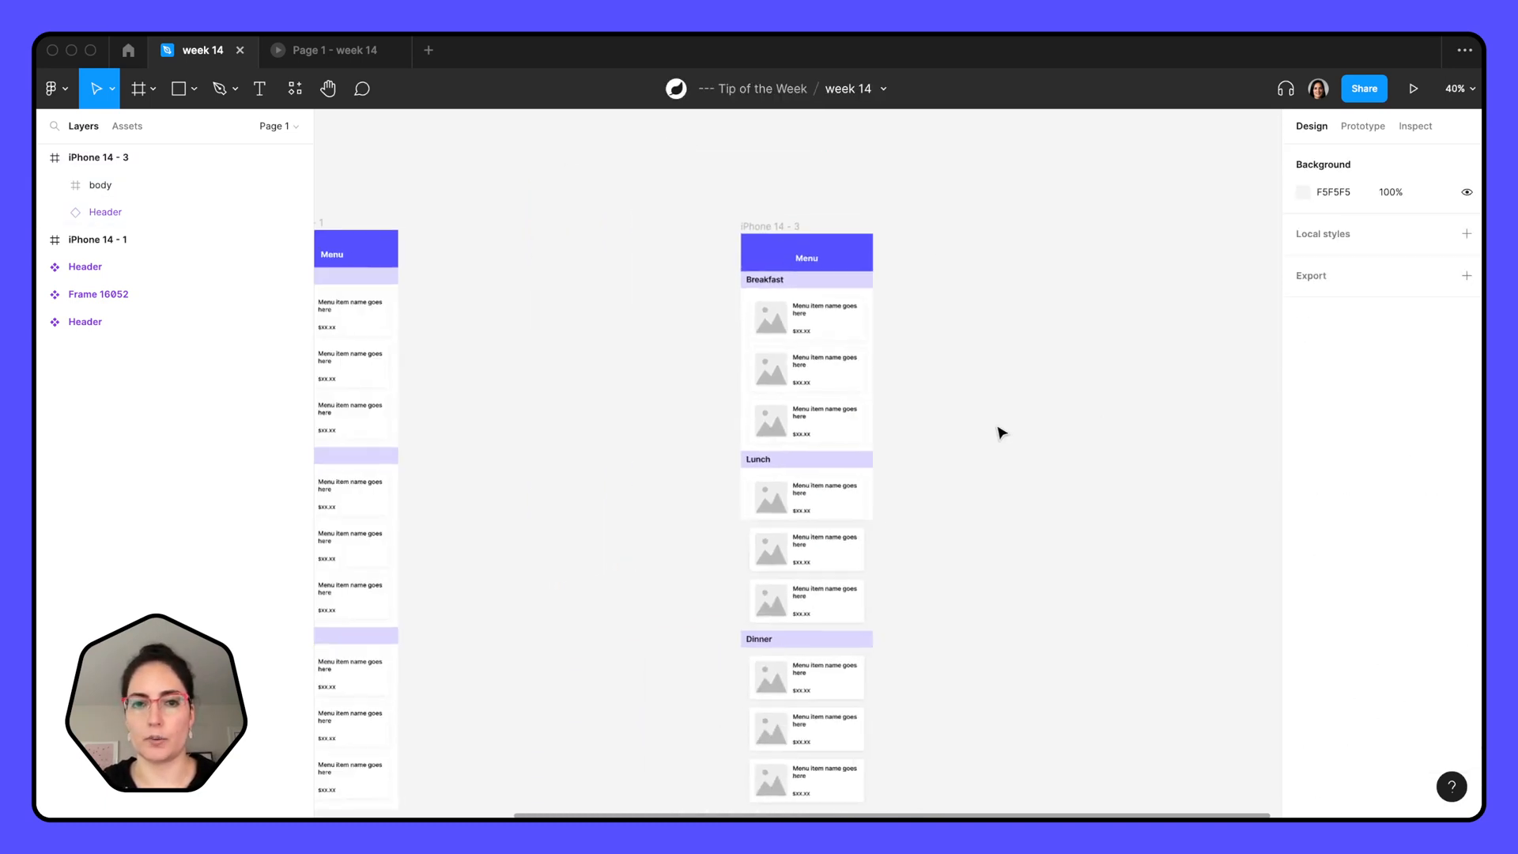
scroll(1028, 441, right, 3)
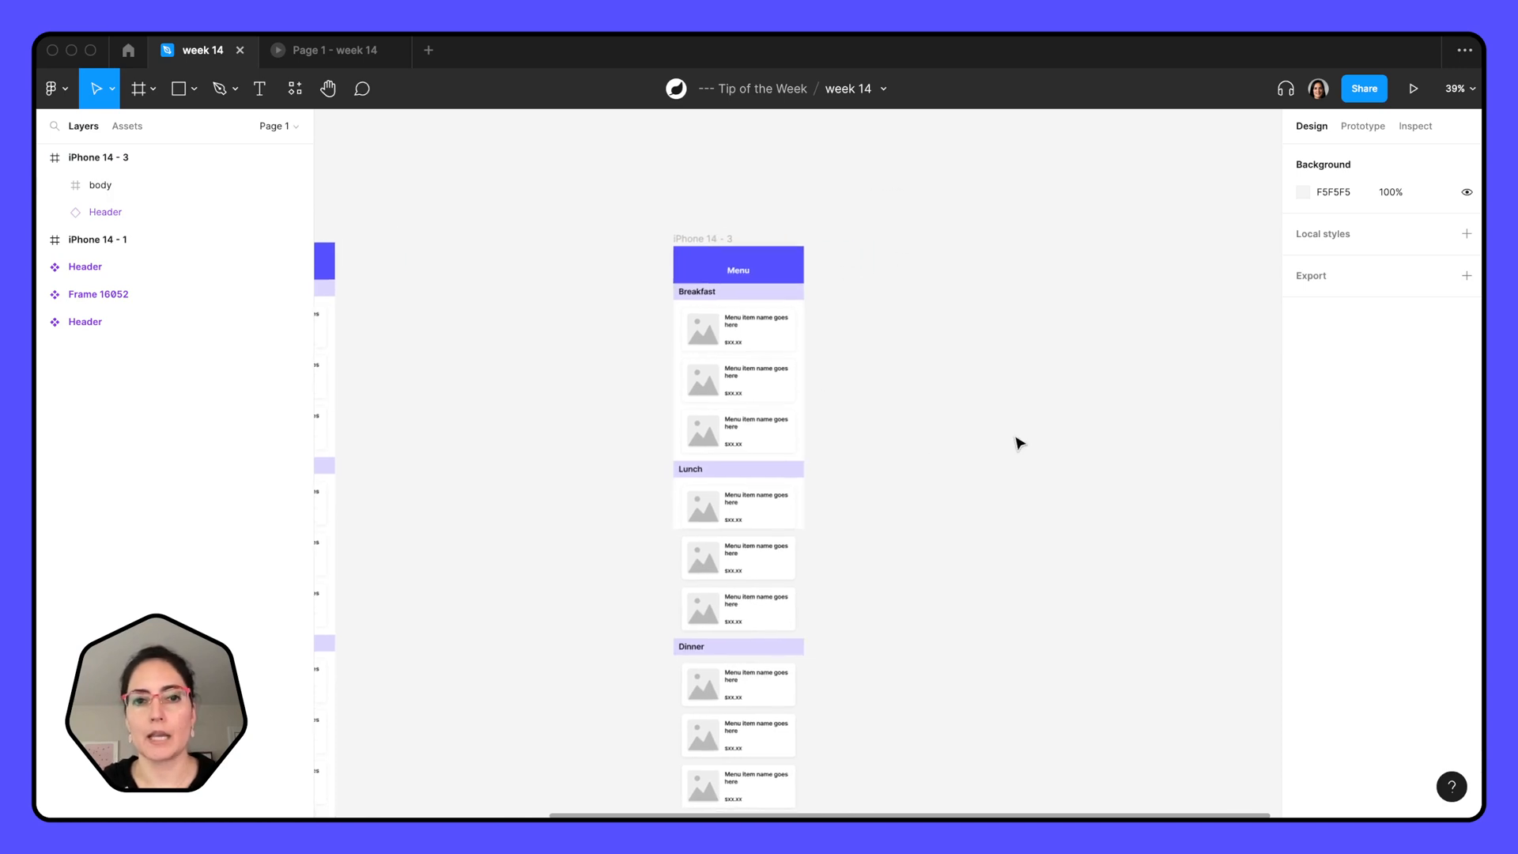
Show the prototype settings of the iPhone 14 - 3 frame and rename the frame as "Main screen".
click(692, 246)
scroll(694, 247, up, 5)
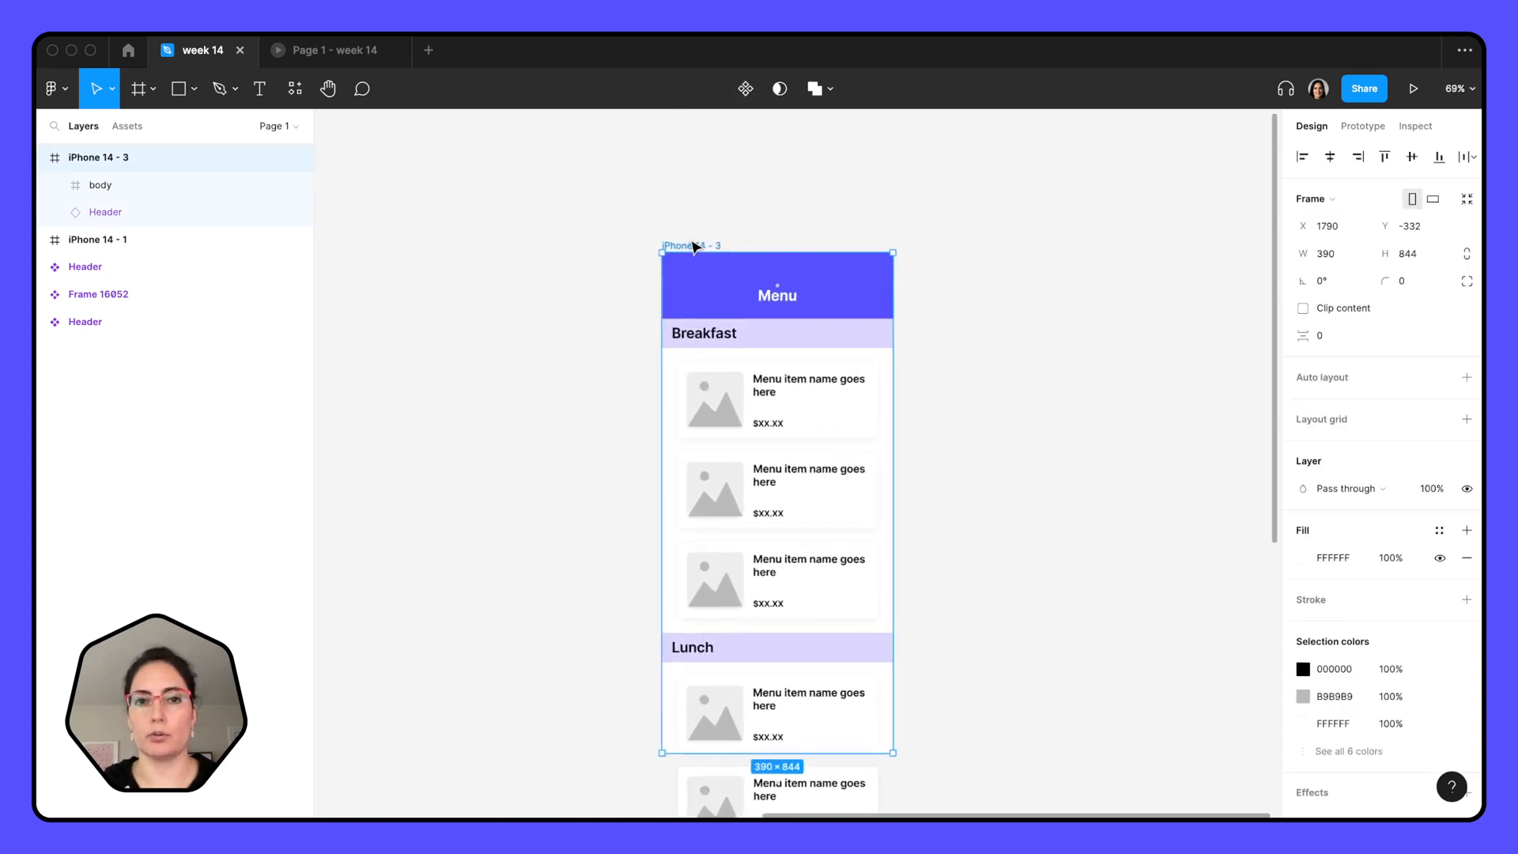
click(1369, 127)
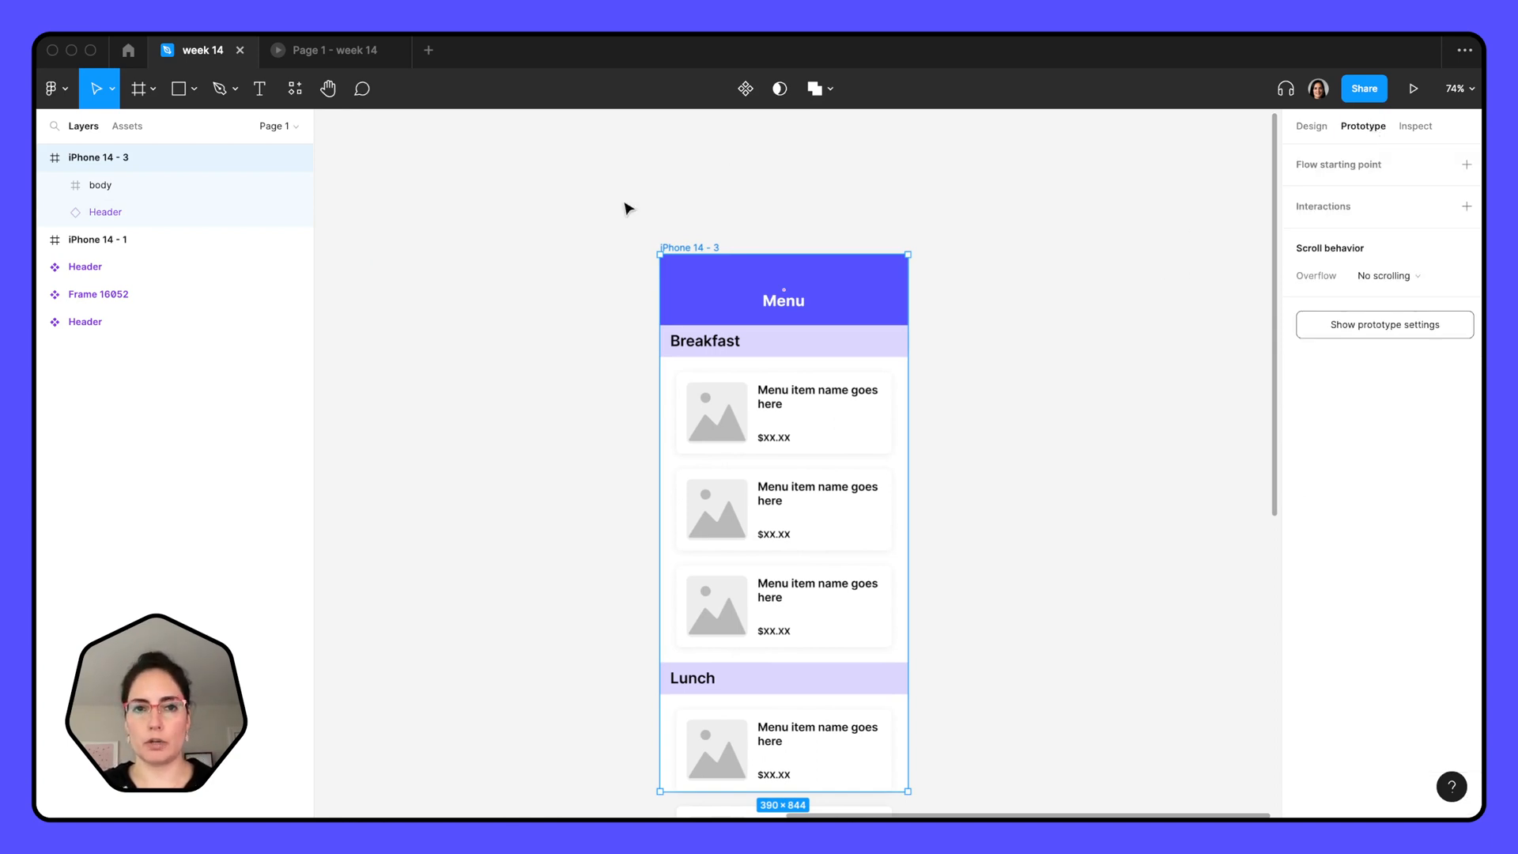
double_click(688, 245)
text(Main screen)
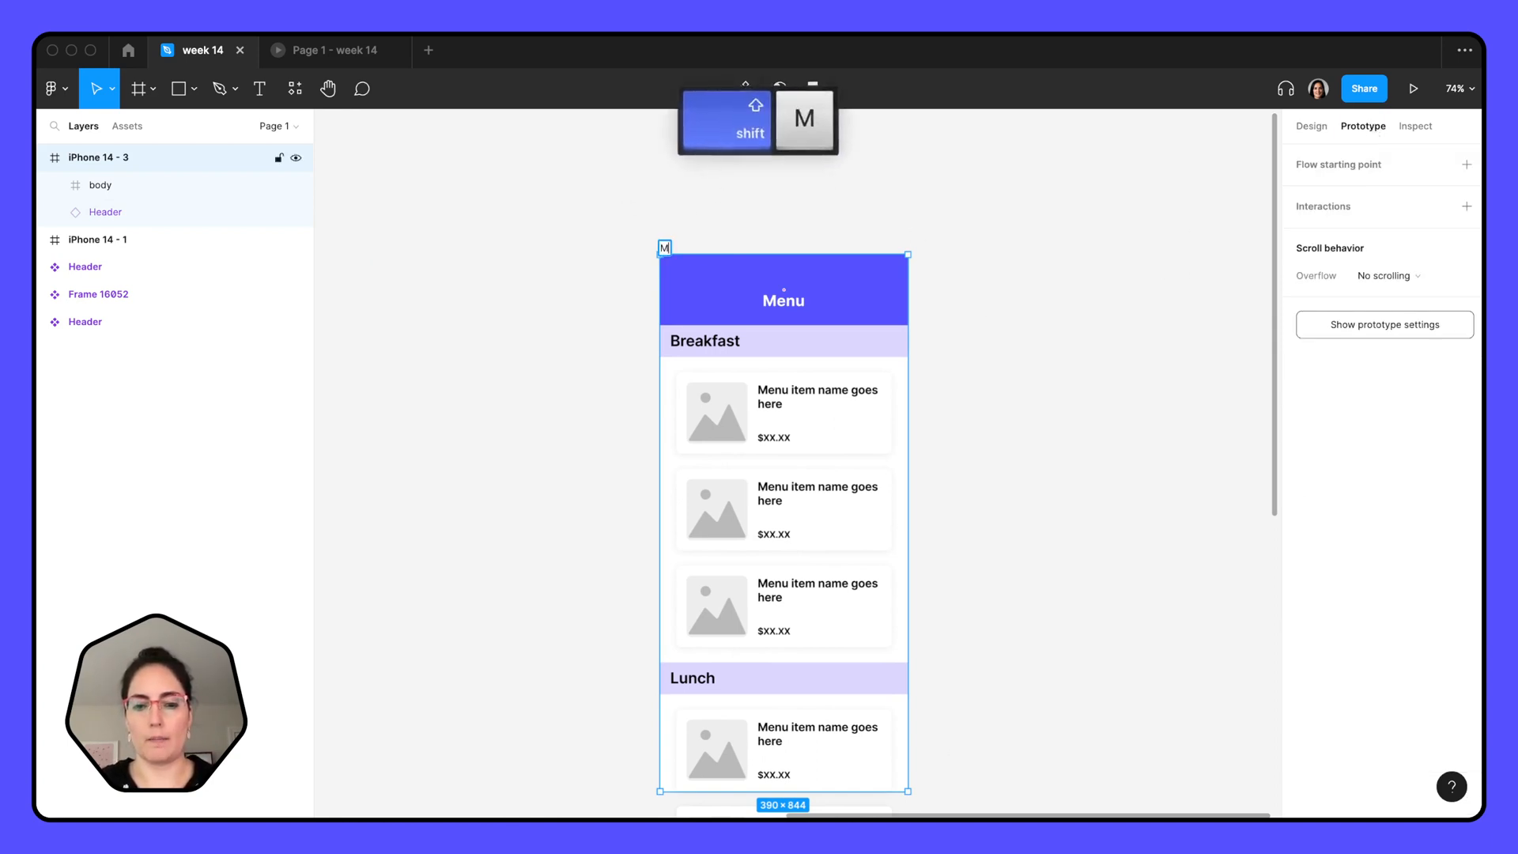
click(956, 257)
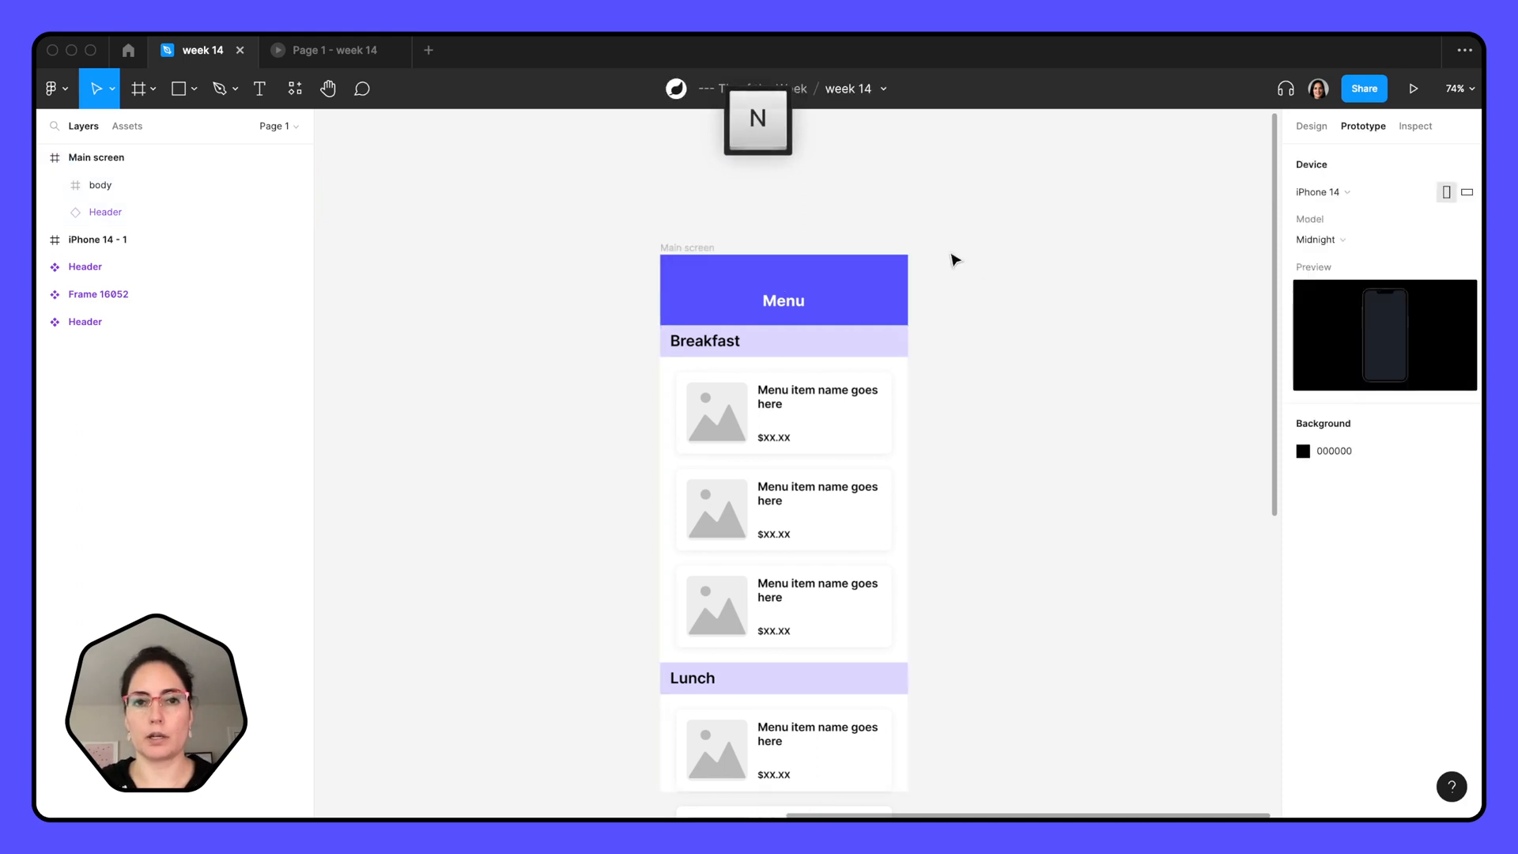
Set the scroll position of the Menu header in Main screen to Fixed (stay in place).
click(686, 248)
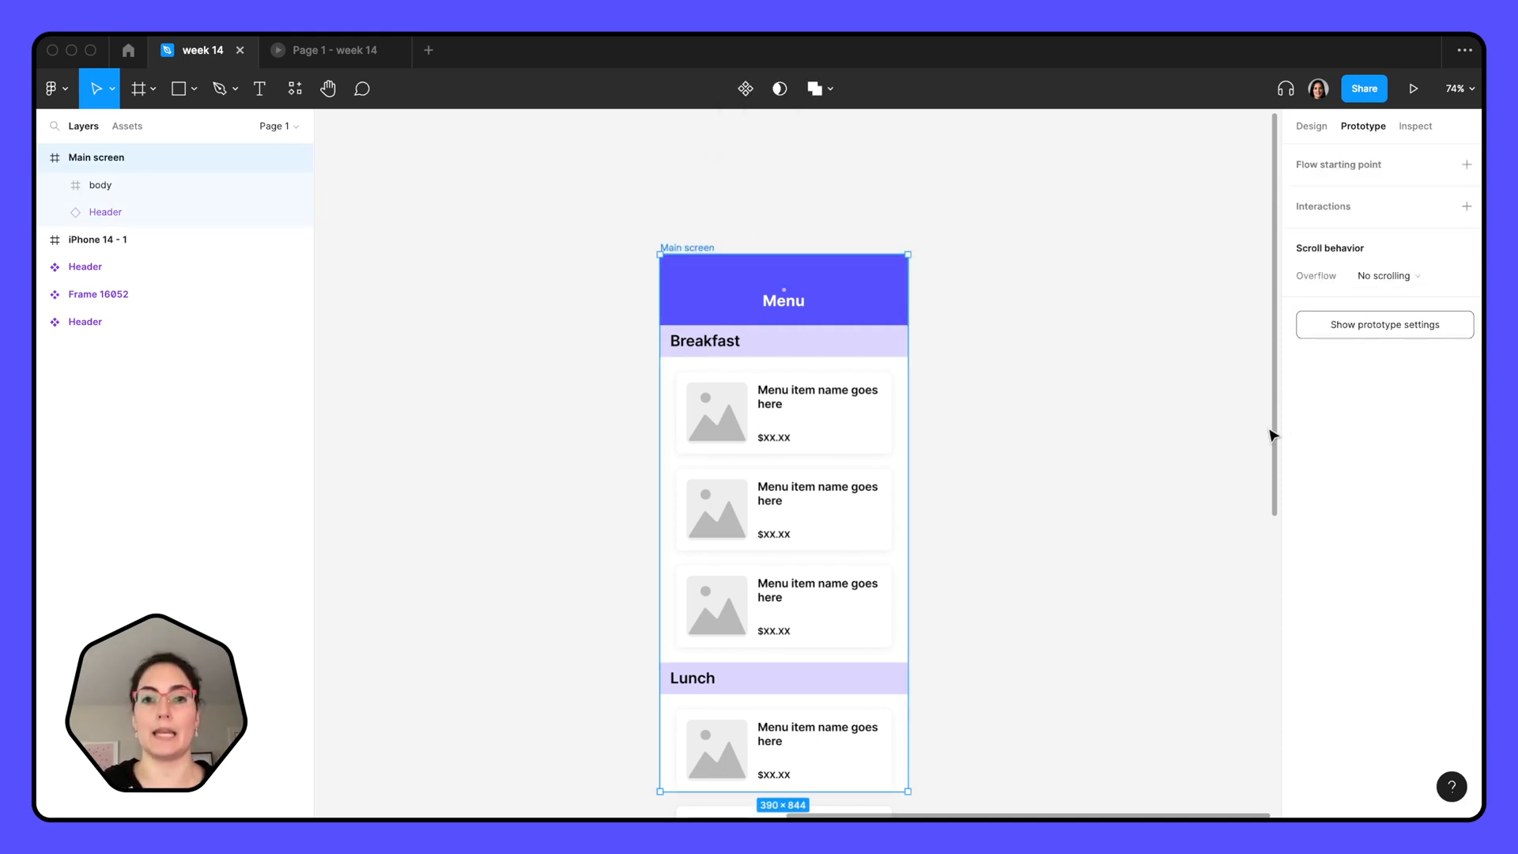
click(857, 295)
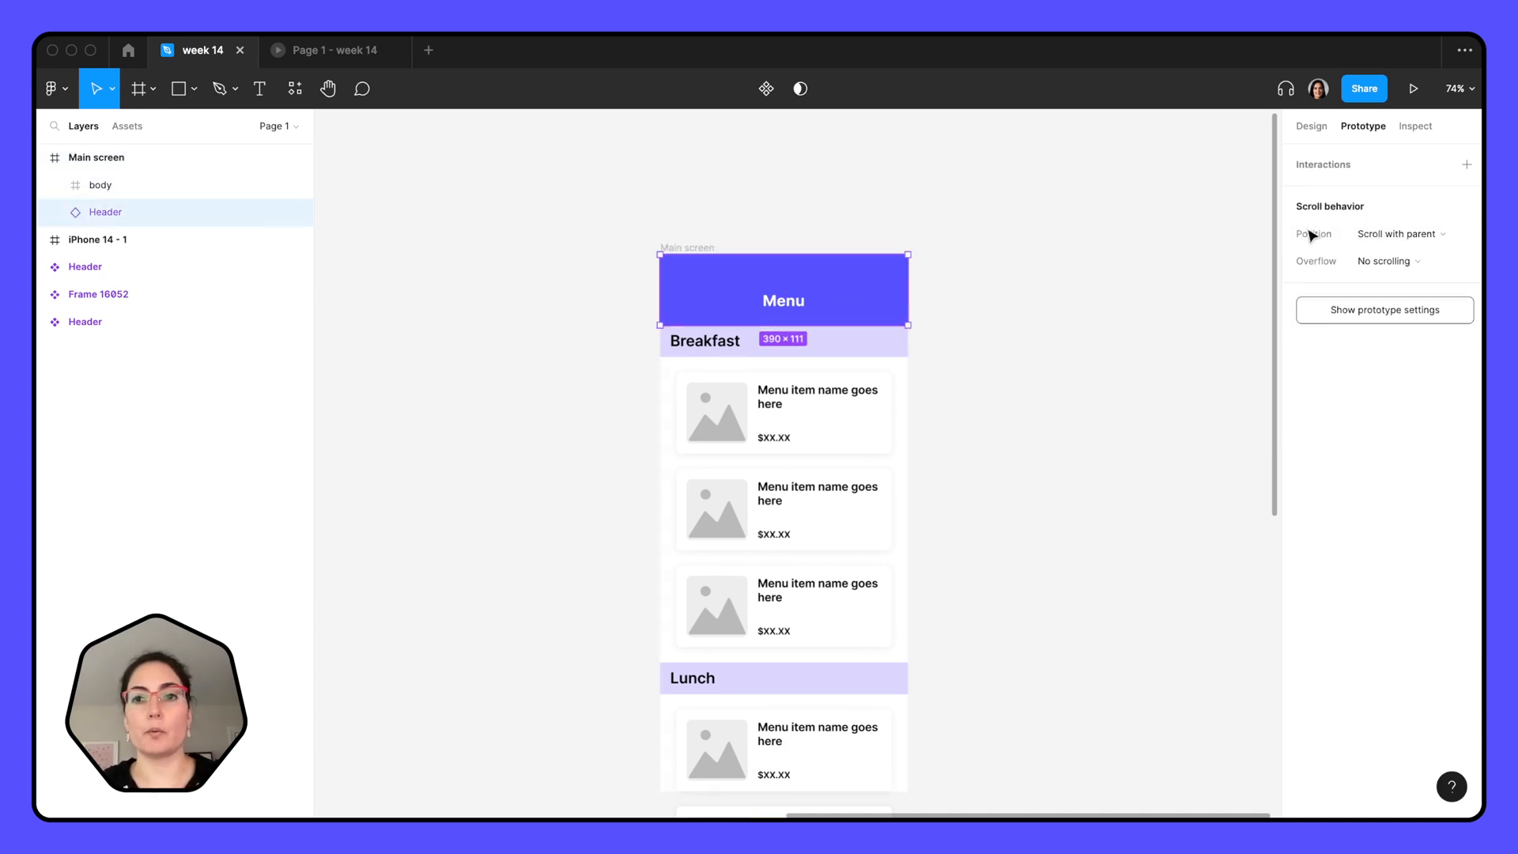
click(1403, 234)
click(1407, 251)
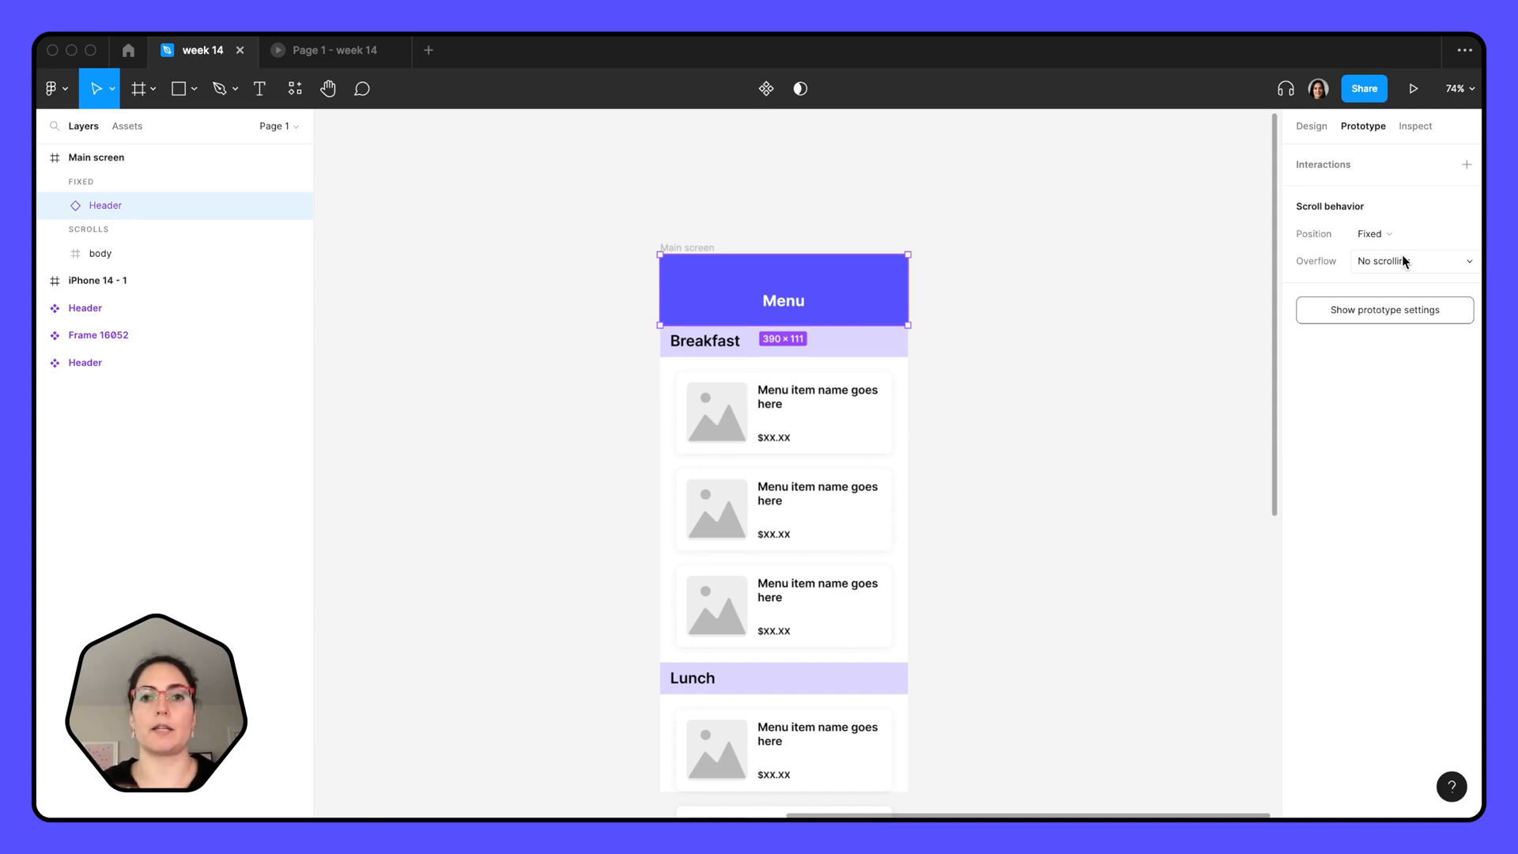
Set the overflow scrolling of the body frame to Vertical.
click(774, 389)
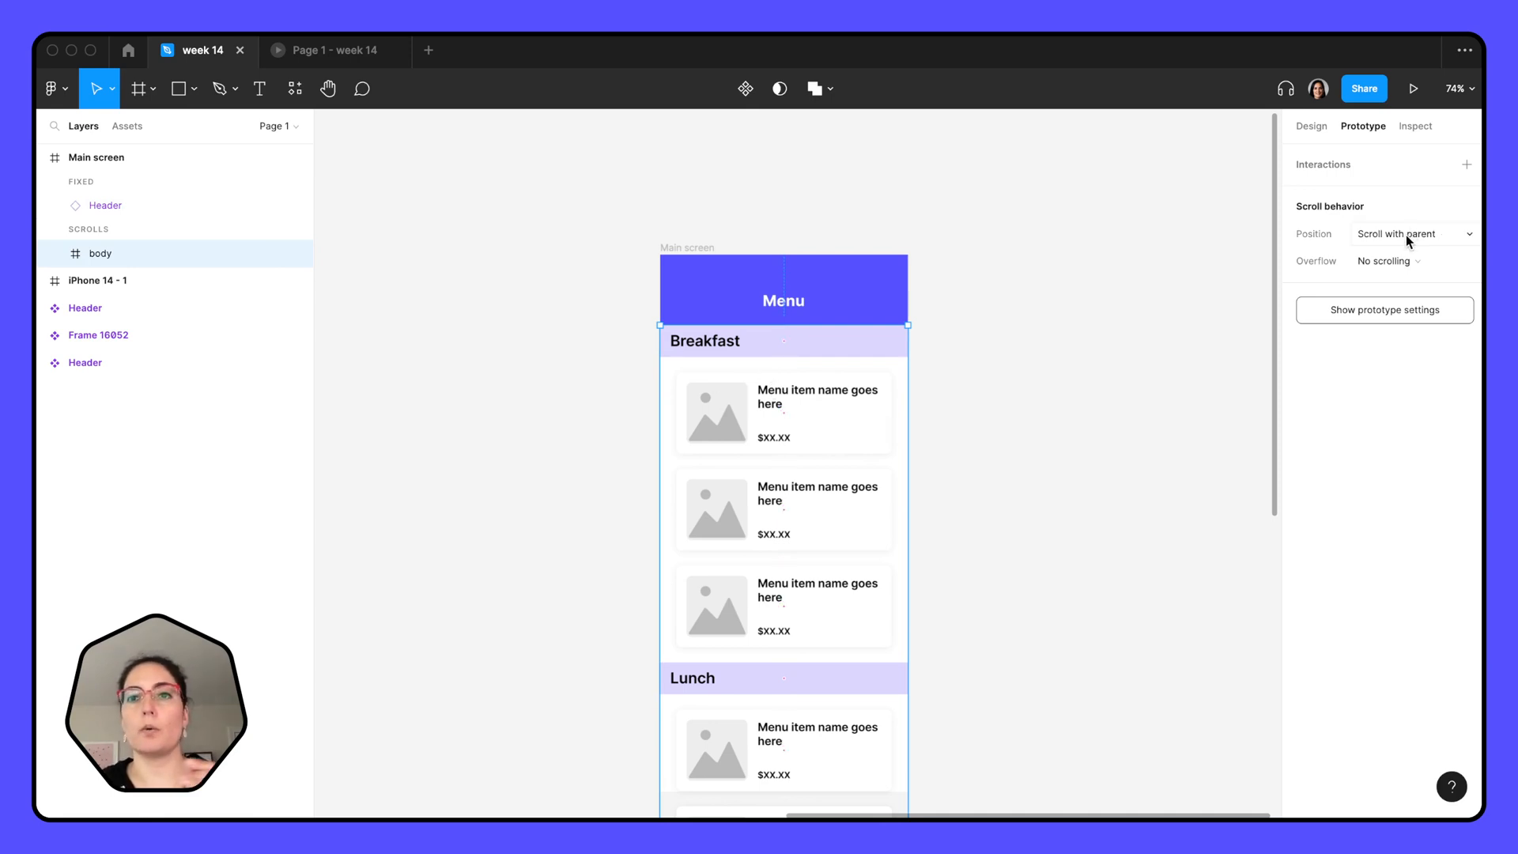
click(1402, 261)
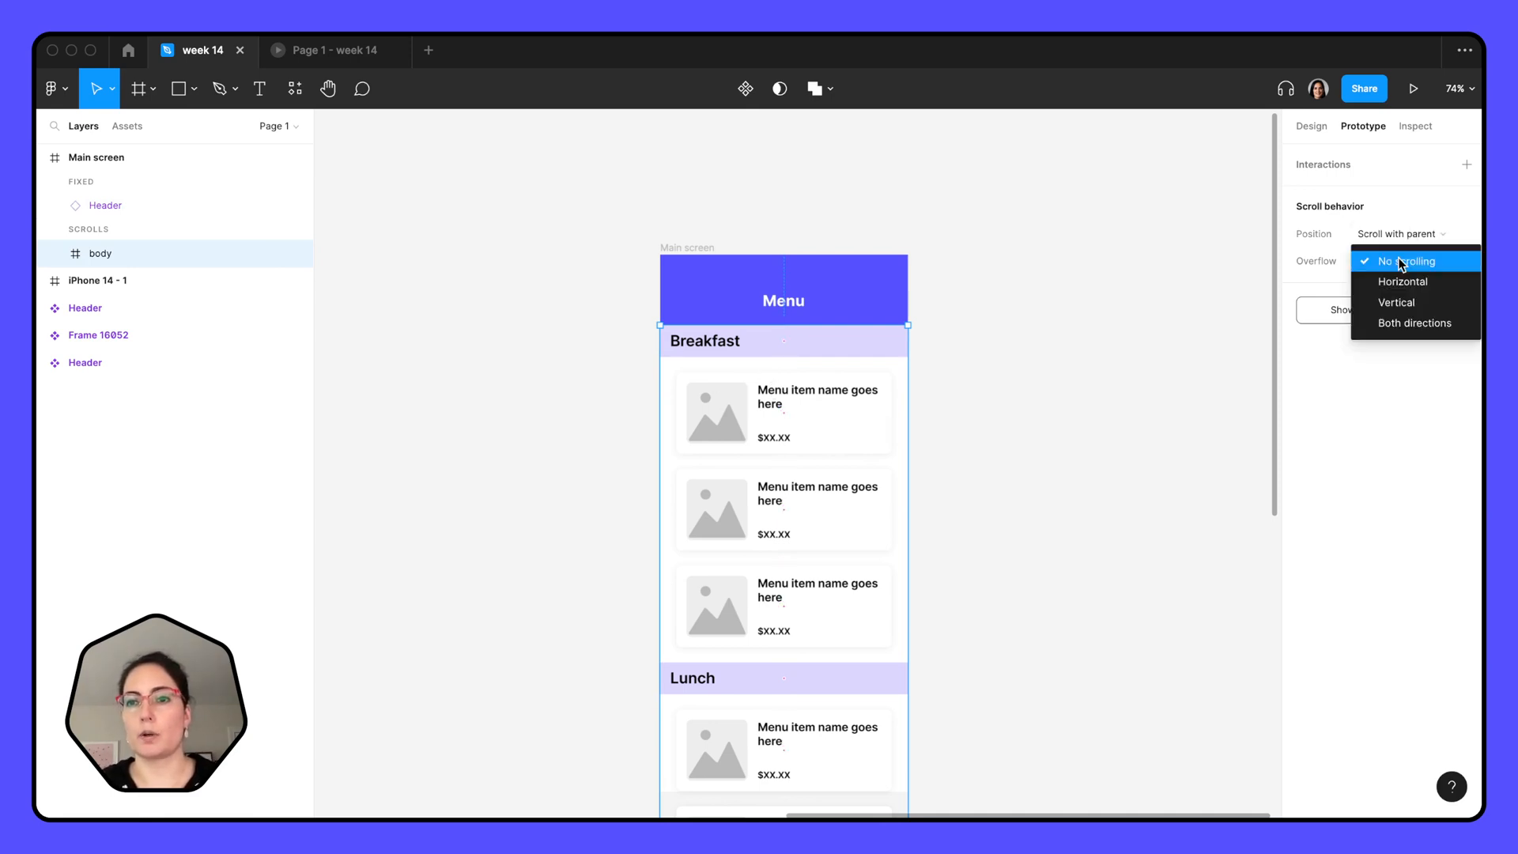
click(1401, 299)
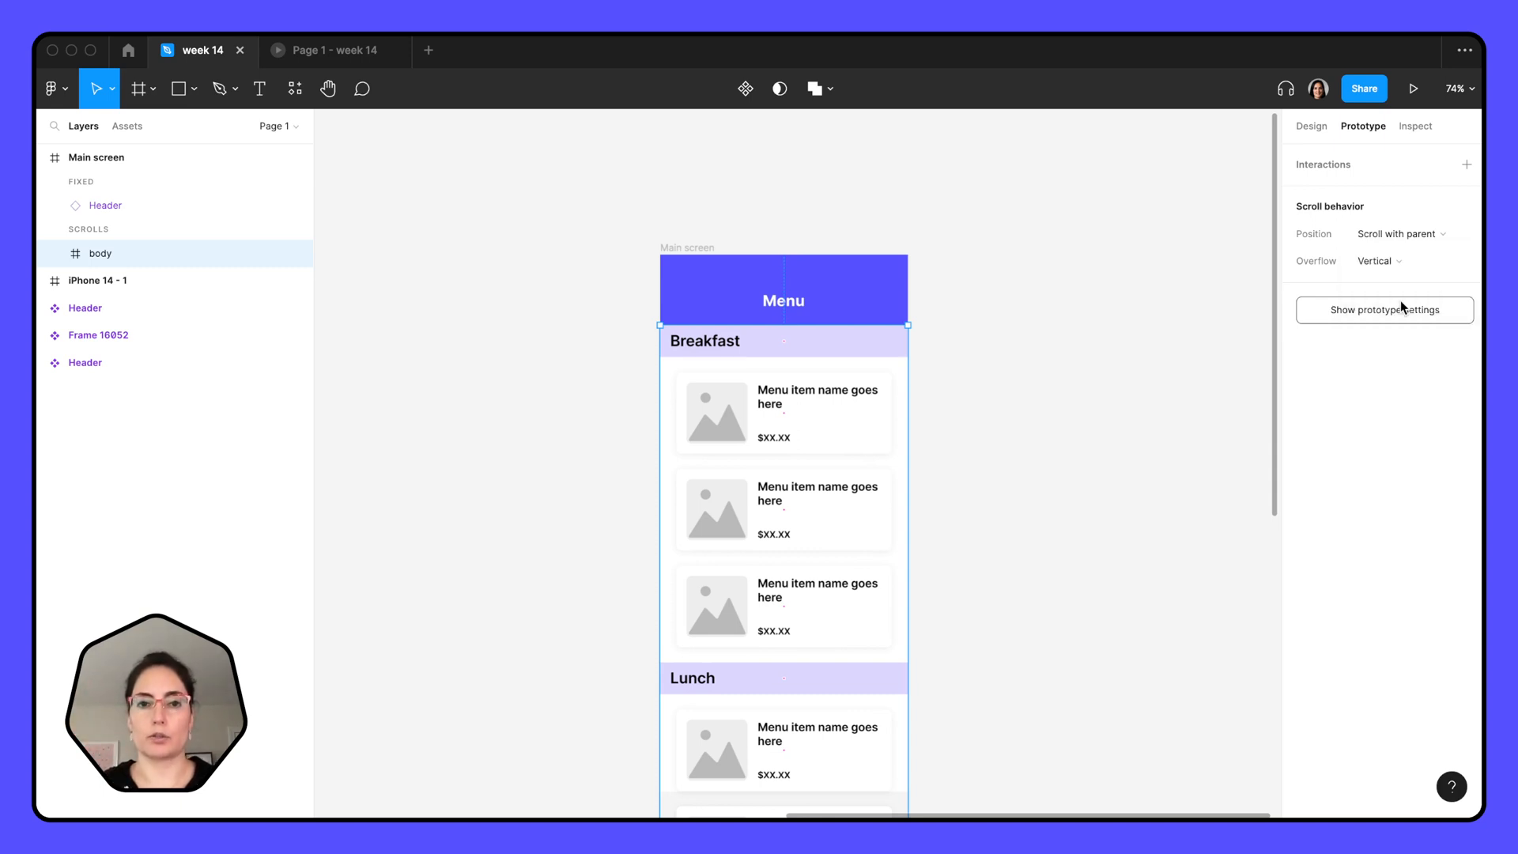
Set the scroll position of the Breakfast, Lunch and Dinner section headers to Sticky (stop at top edge).
scroll(1112, 393, down, 3)
scroll(1112, 393, down, 3)
scroll(1107, 387, up, 1)
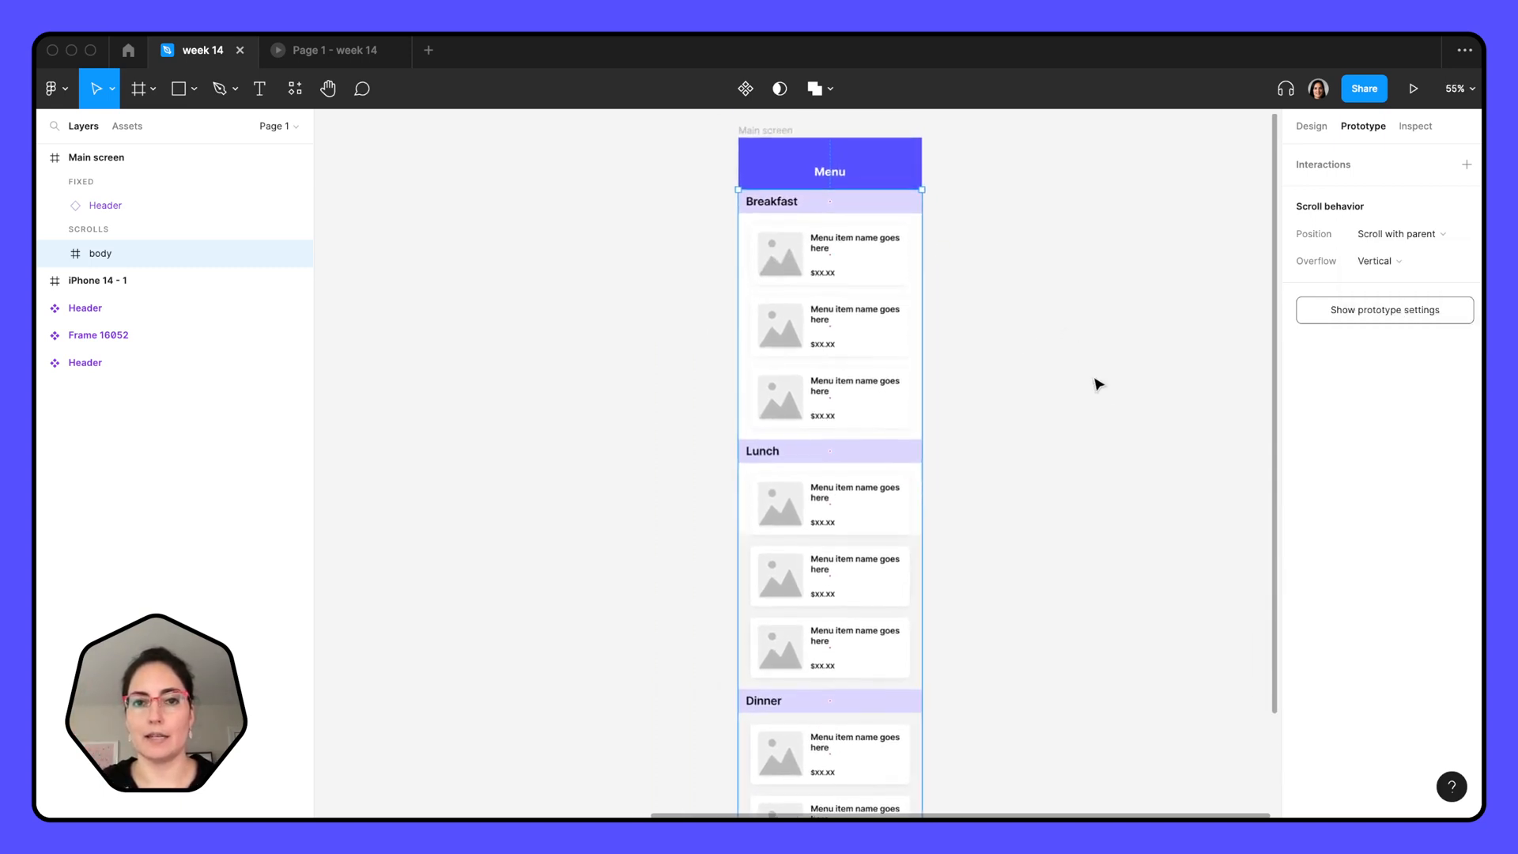
click(891, 210)
shift+click(872, 453)
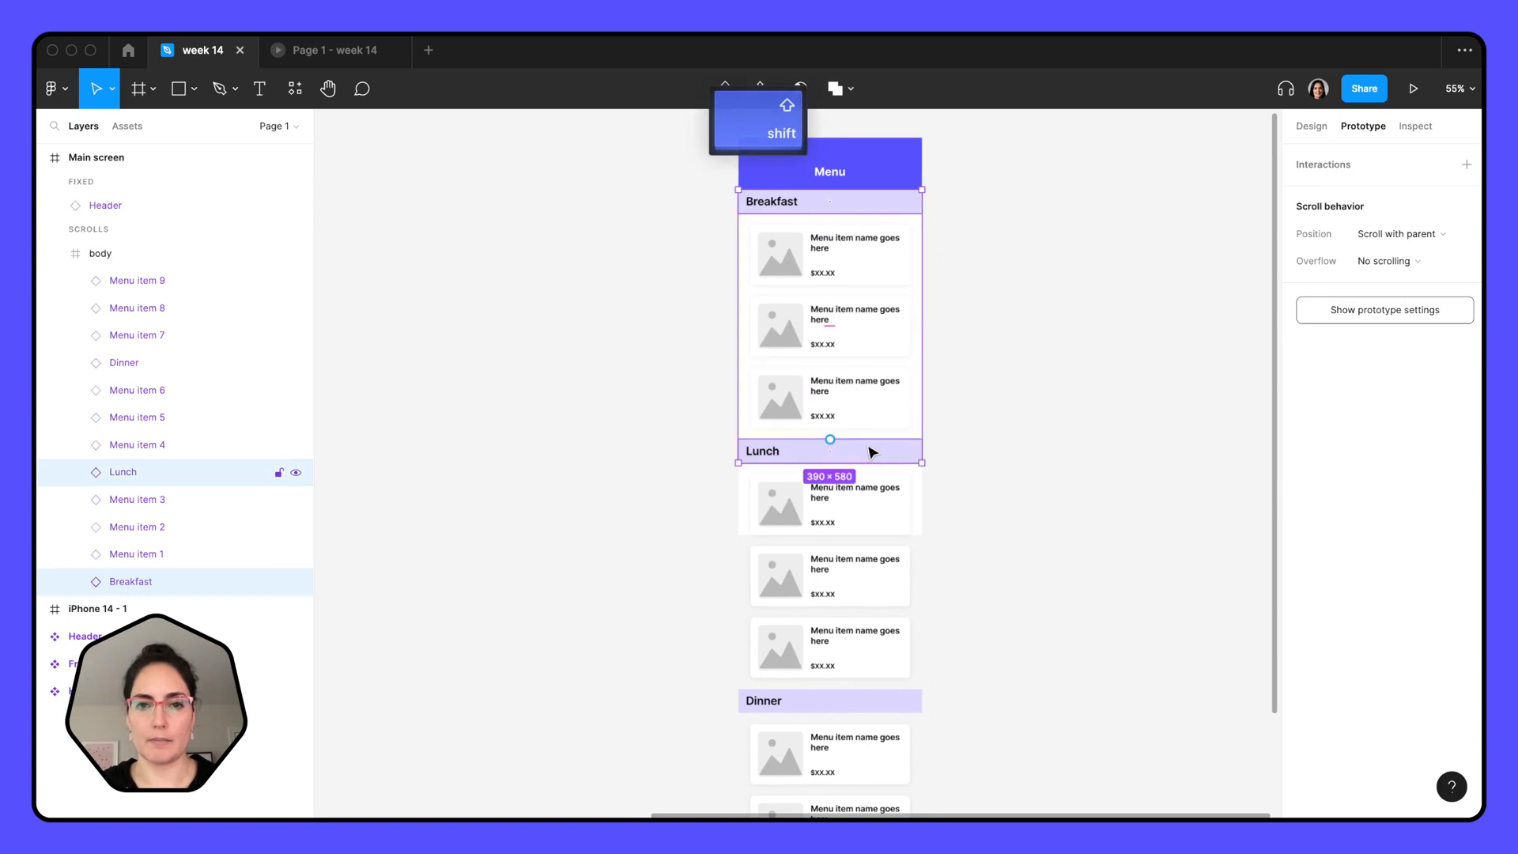
shift+click(861, 700)
click(1395, 234)
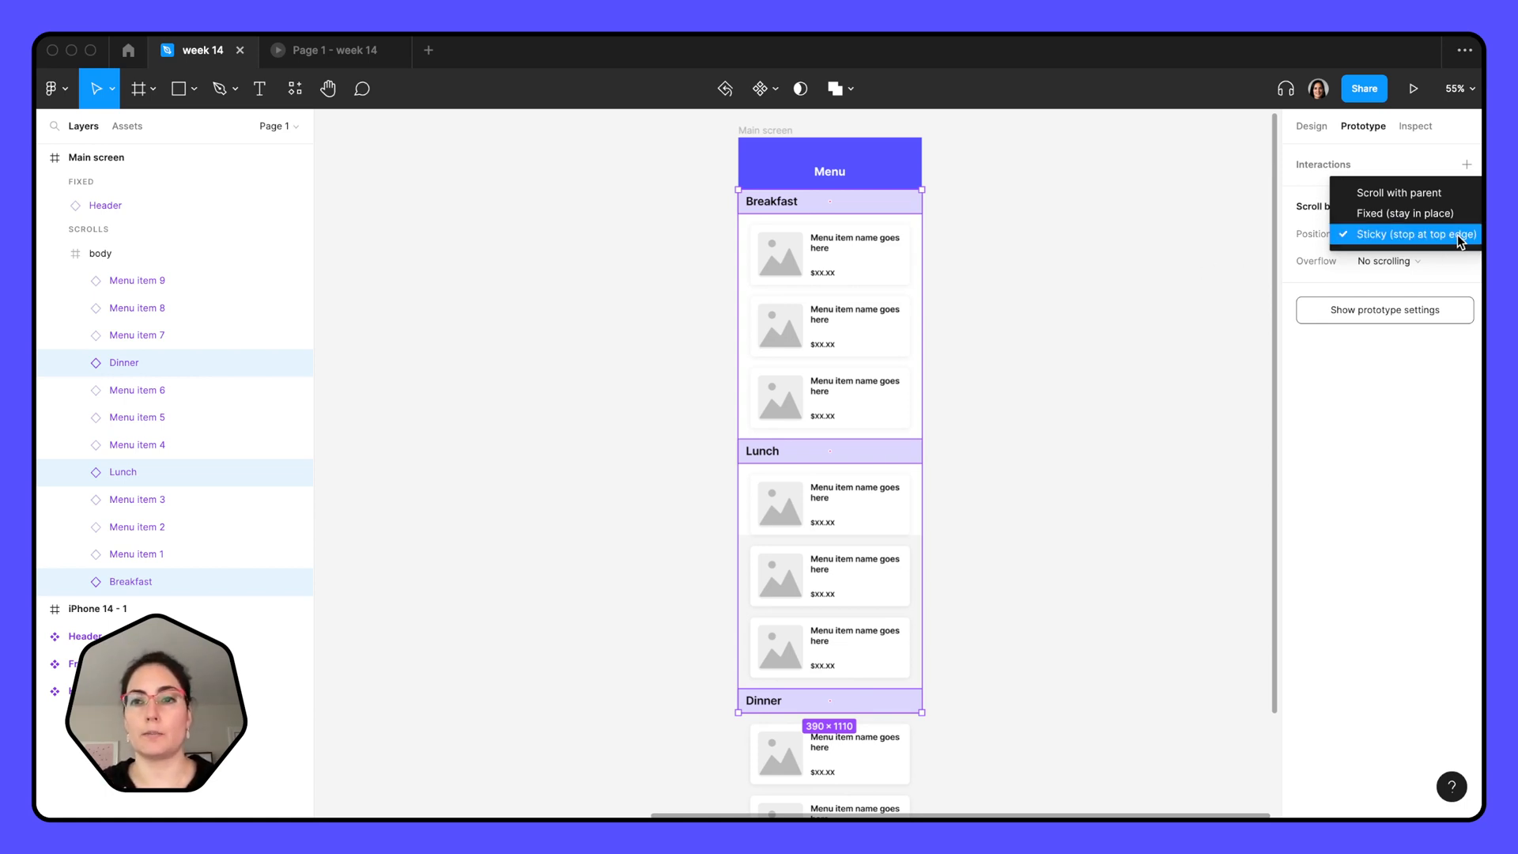
click(1084, 247)
Examine how the body frame sits beneath the Menu header within the Main screen frame.
click(849, 259)
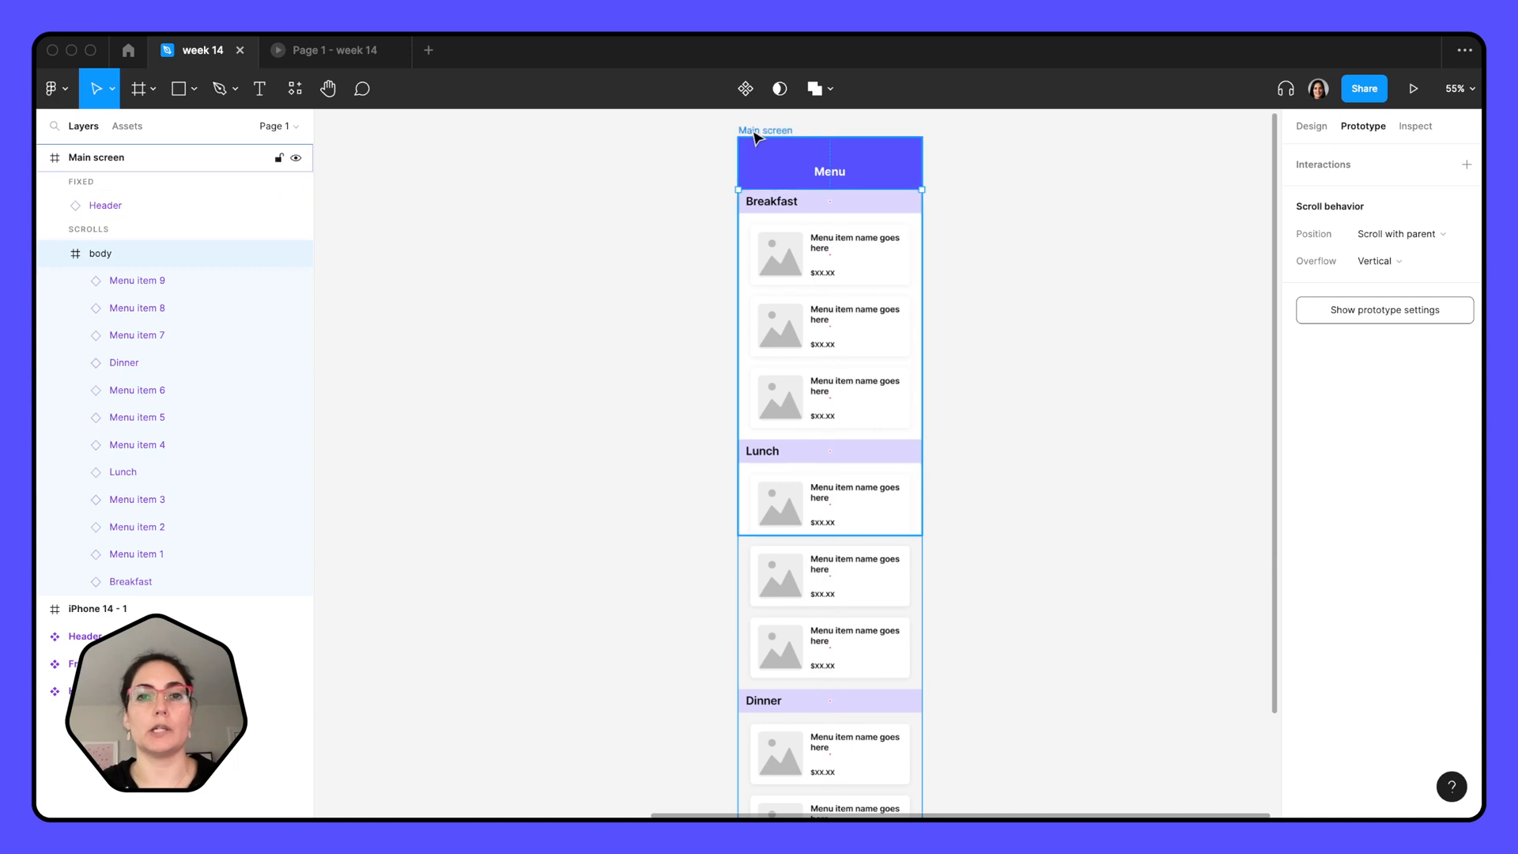
ctrl+scroll(870, 182, up, 5)
scroll(667, 207, up, 2)
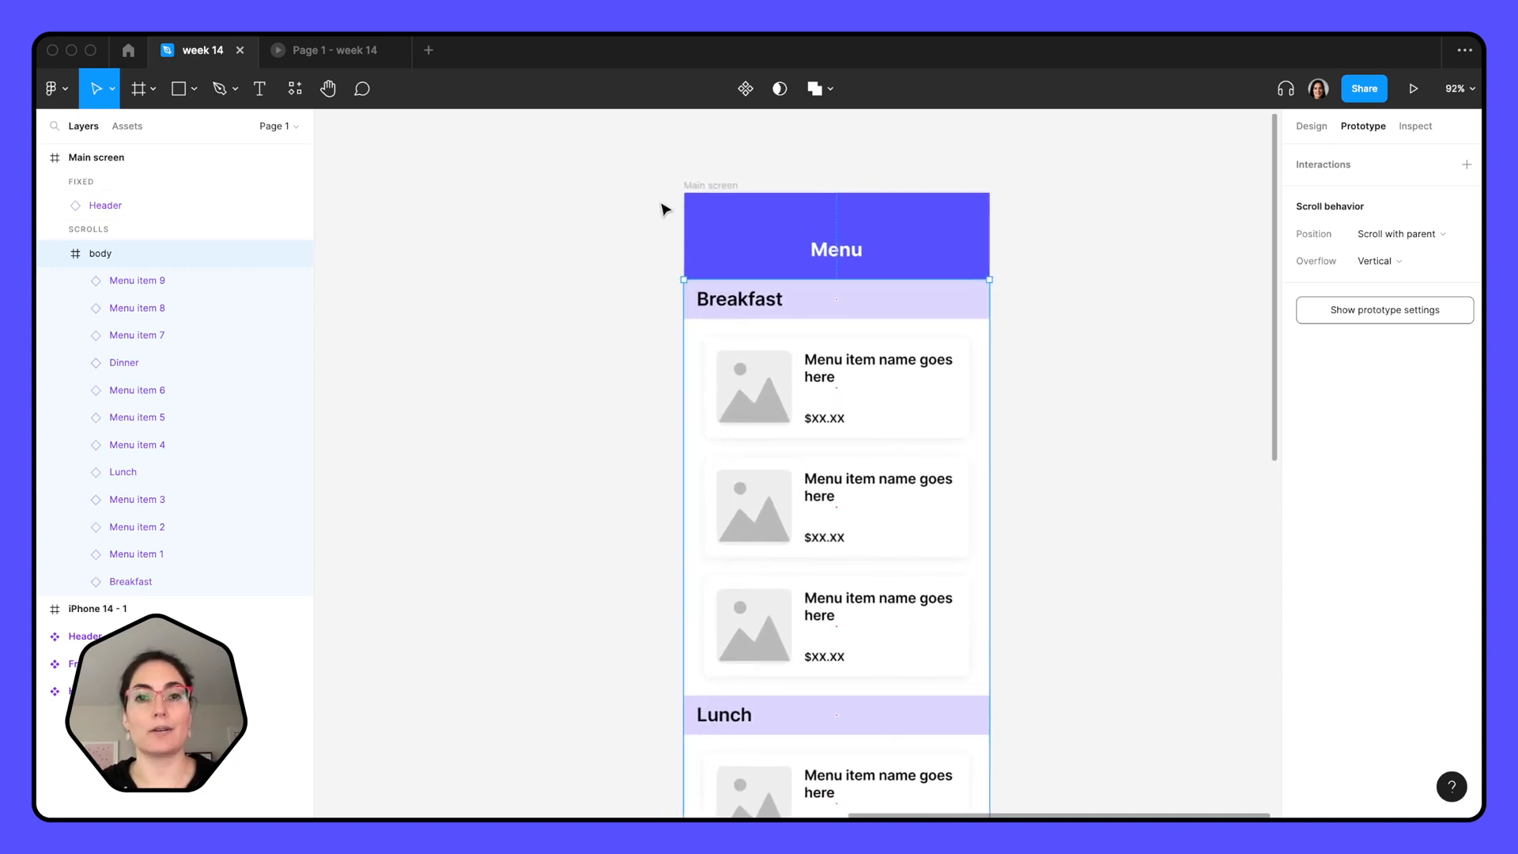
ctrl+scroll(705, 199, up, 5)
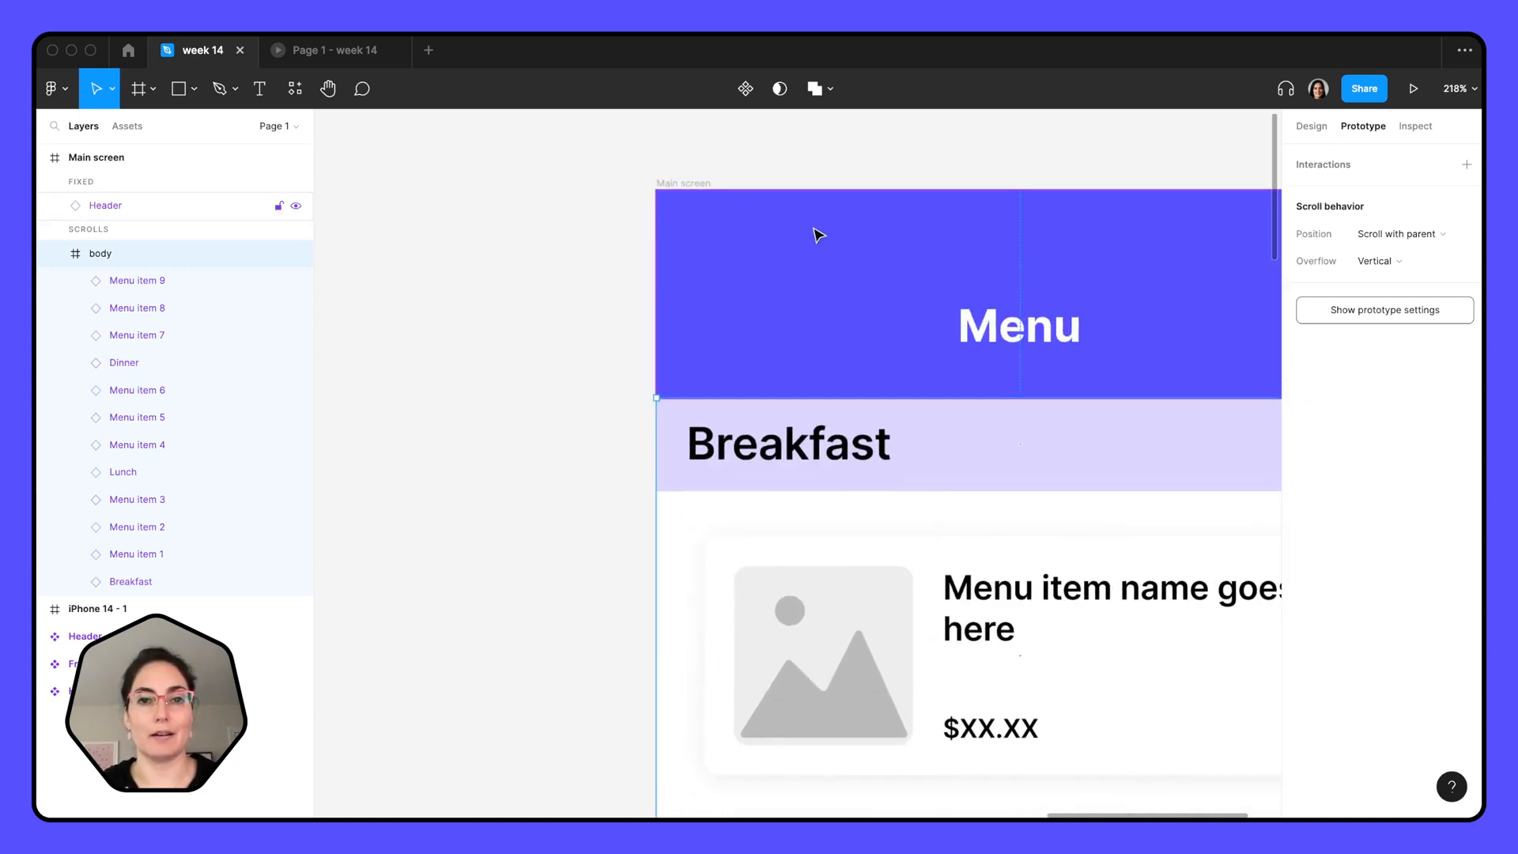
ctrl+scroll(814, 229, down, 3)
ctrl+scroll(798, 332, down, 3)
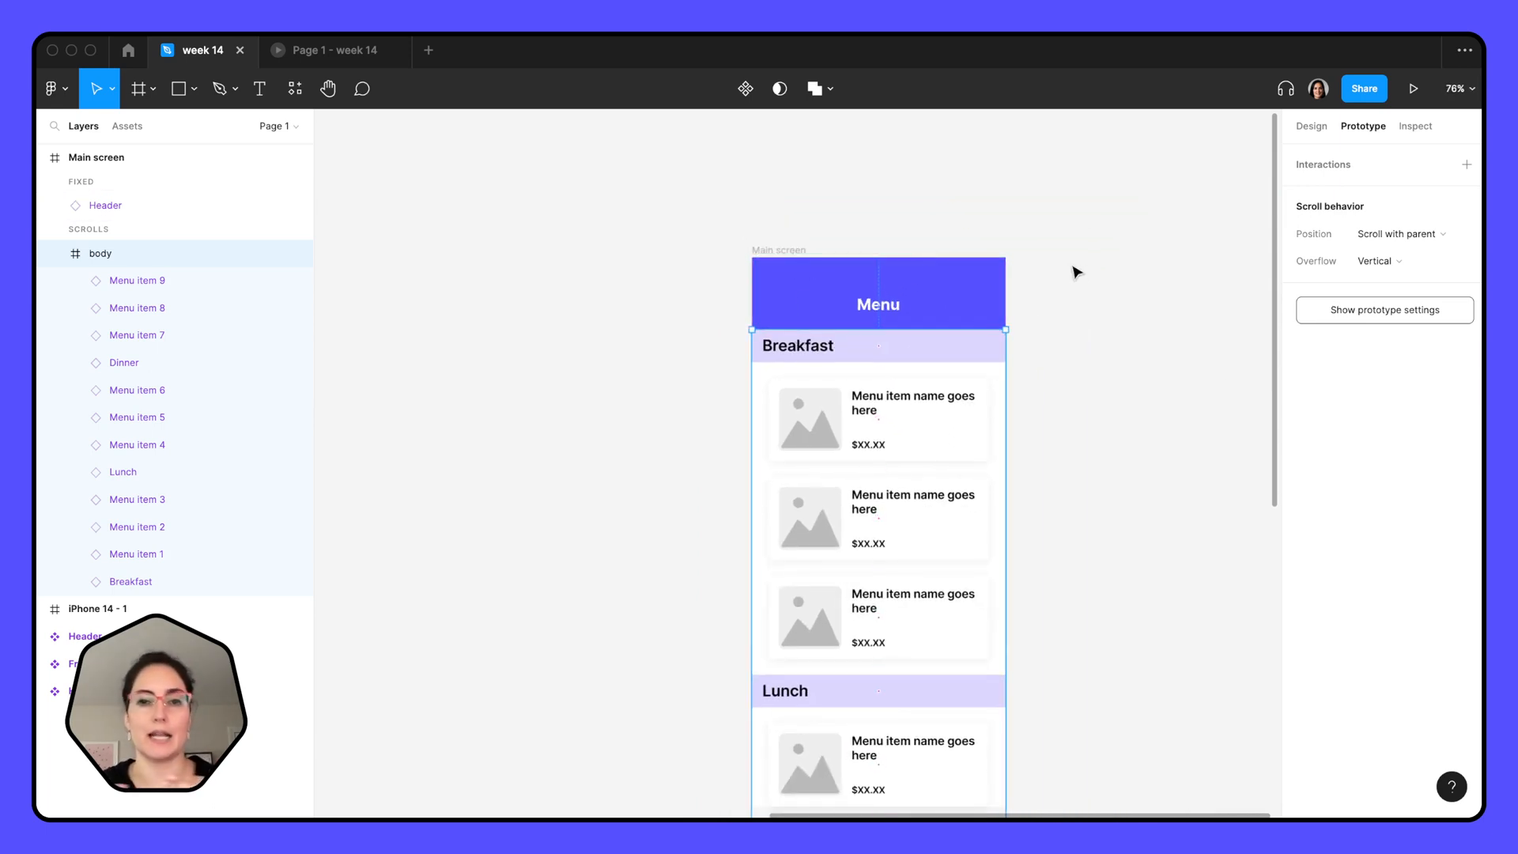
scroll(1076, 272, down, 2)
ctrl+scroll(1076, 272, down, 1)
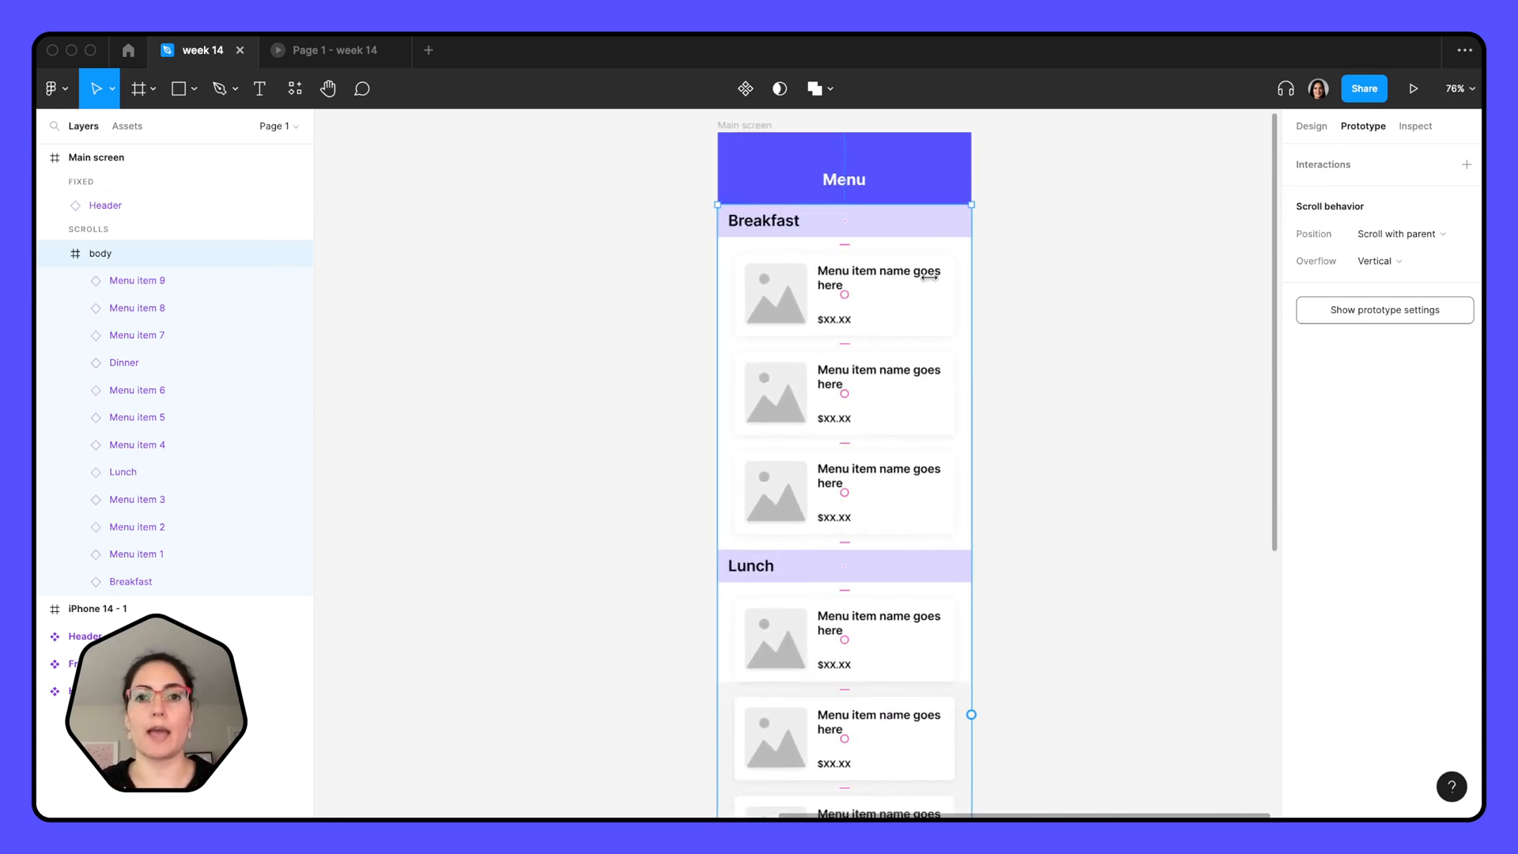
ctrl+scroll(895, 385, down, 1)
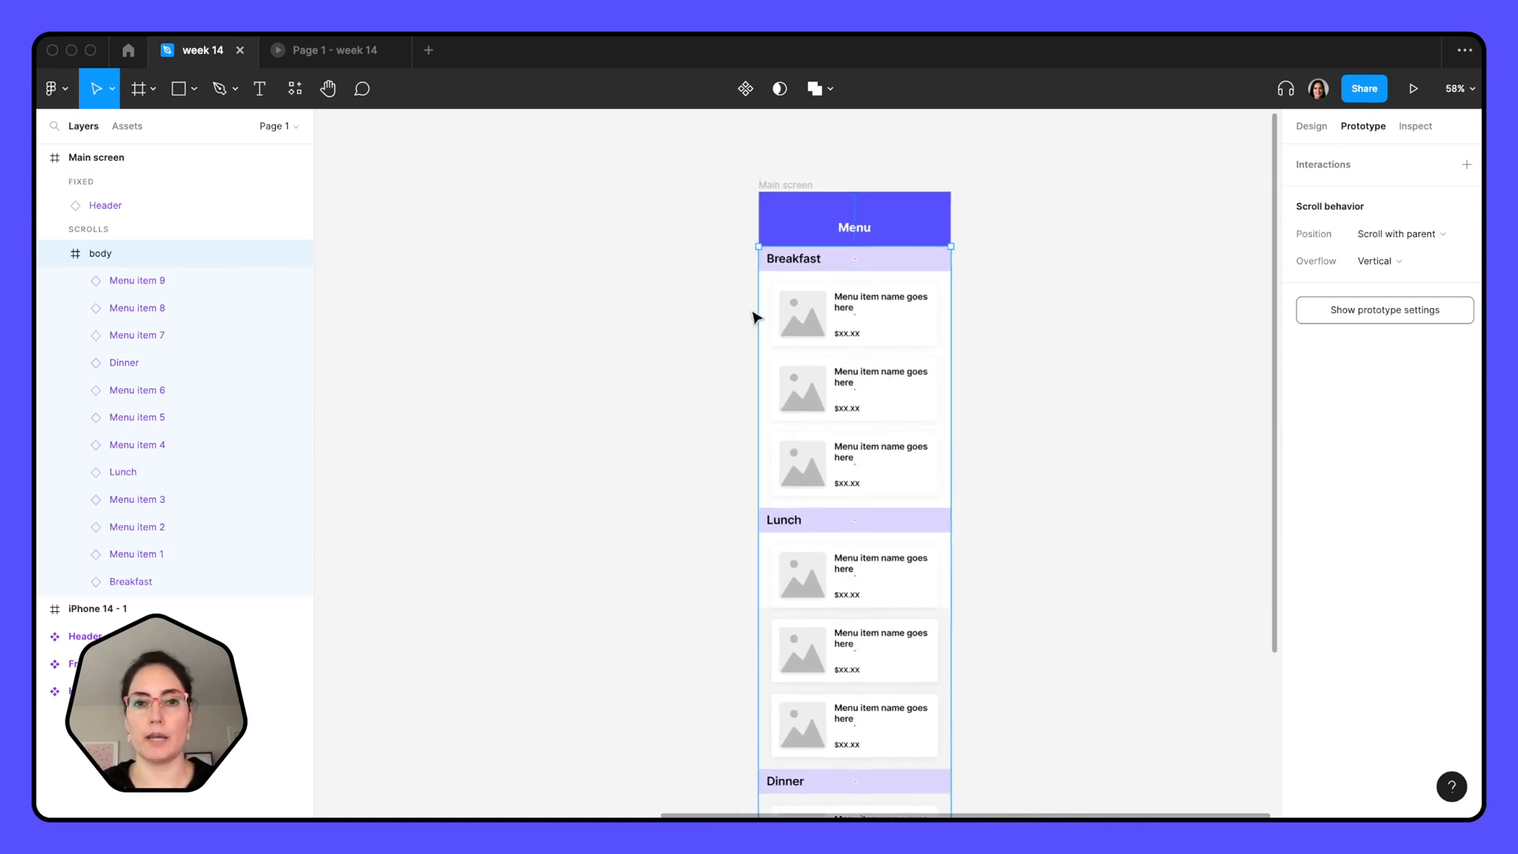
Preview the Main screen frame as a prototype and check how the menu items scroll beneath the section headers.
click(790, 192)
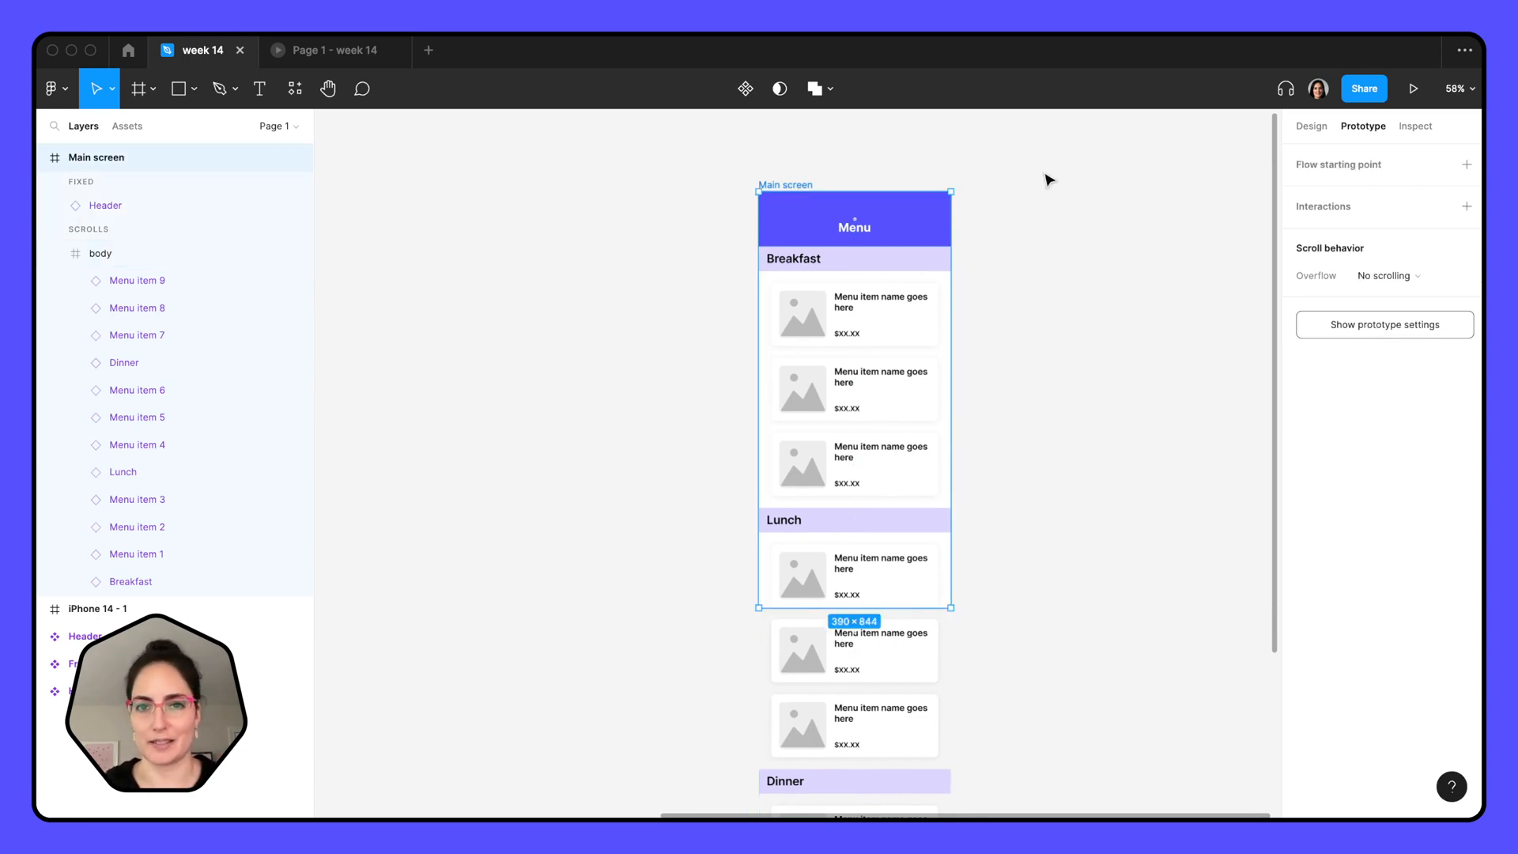
key(super+alt+Return)
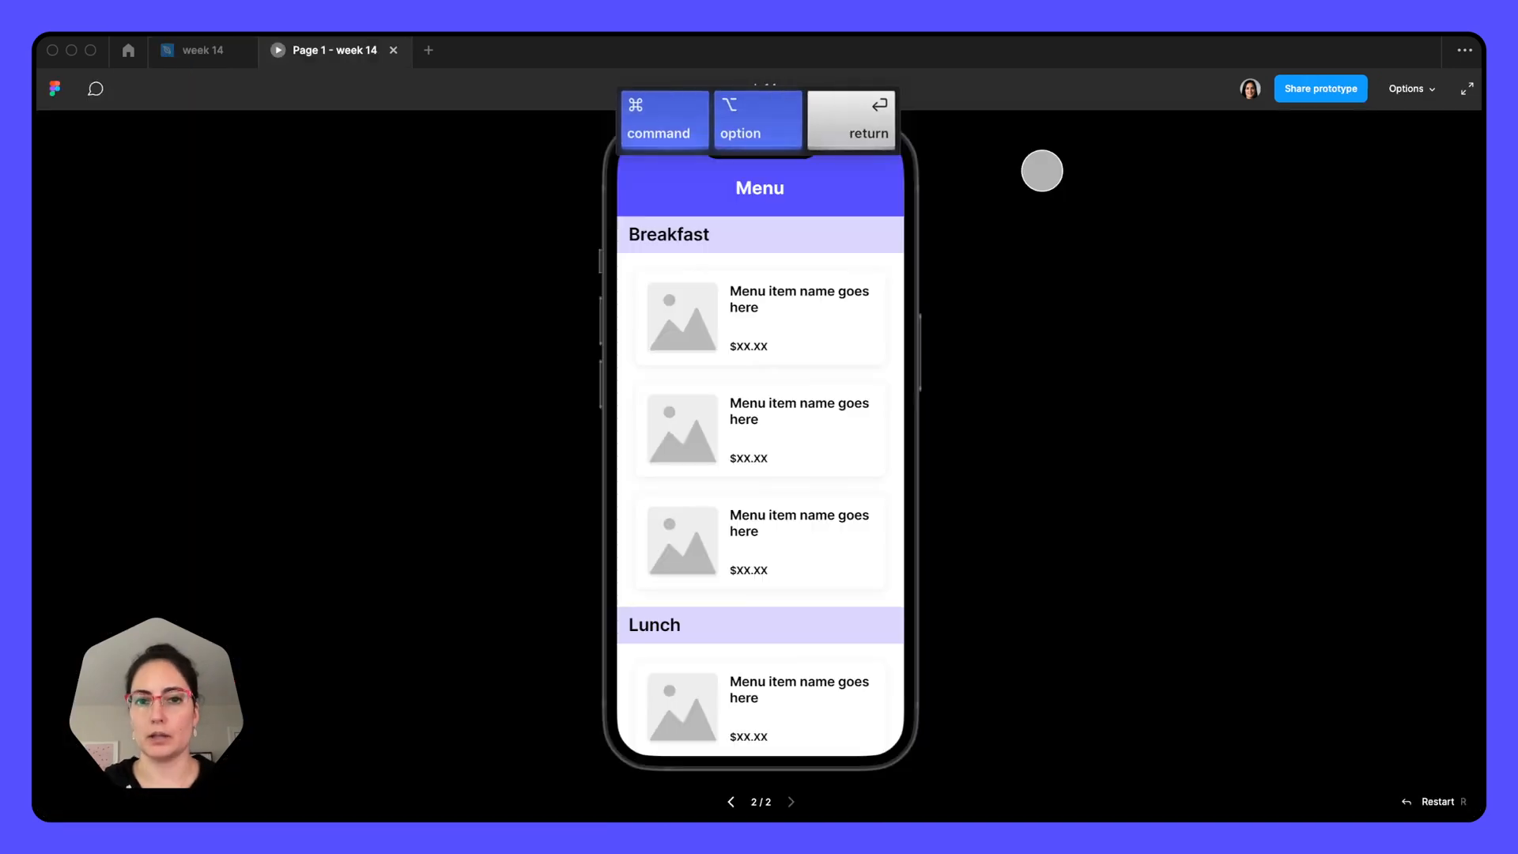
scroll(777, 342, down, 1)
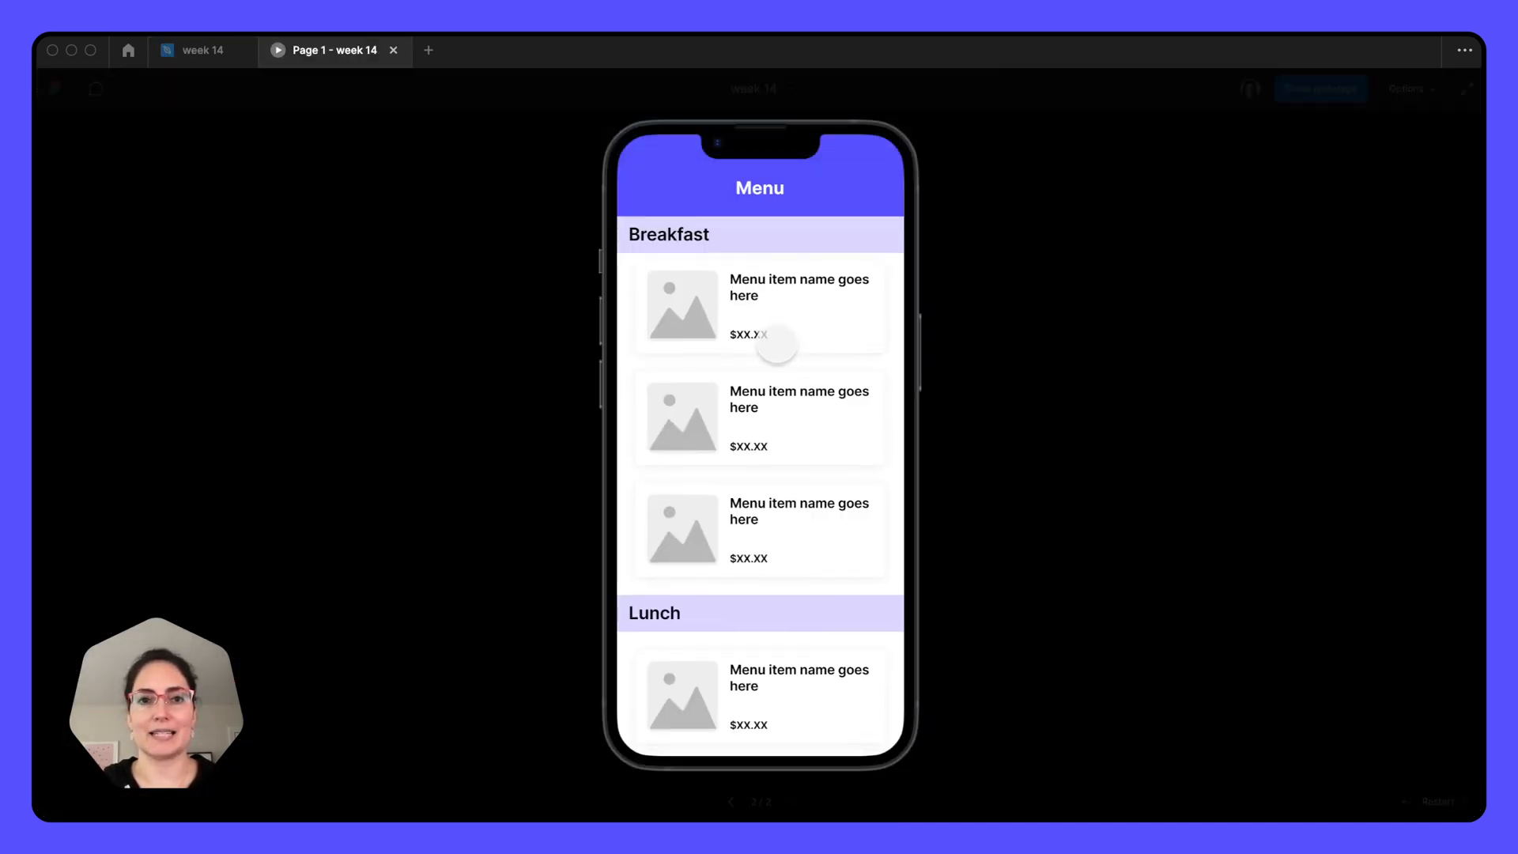
scroll(777, 343, up, 1)
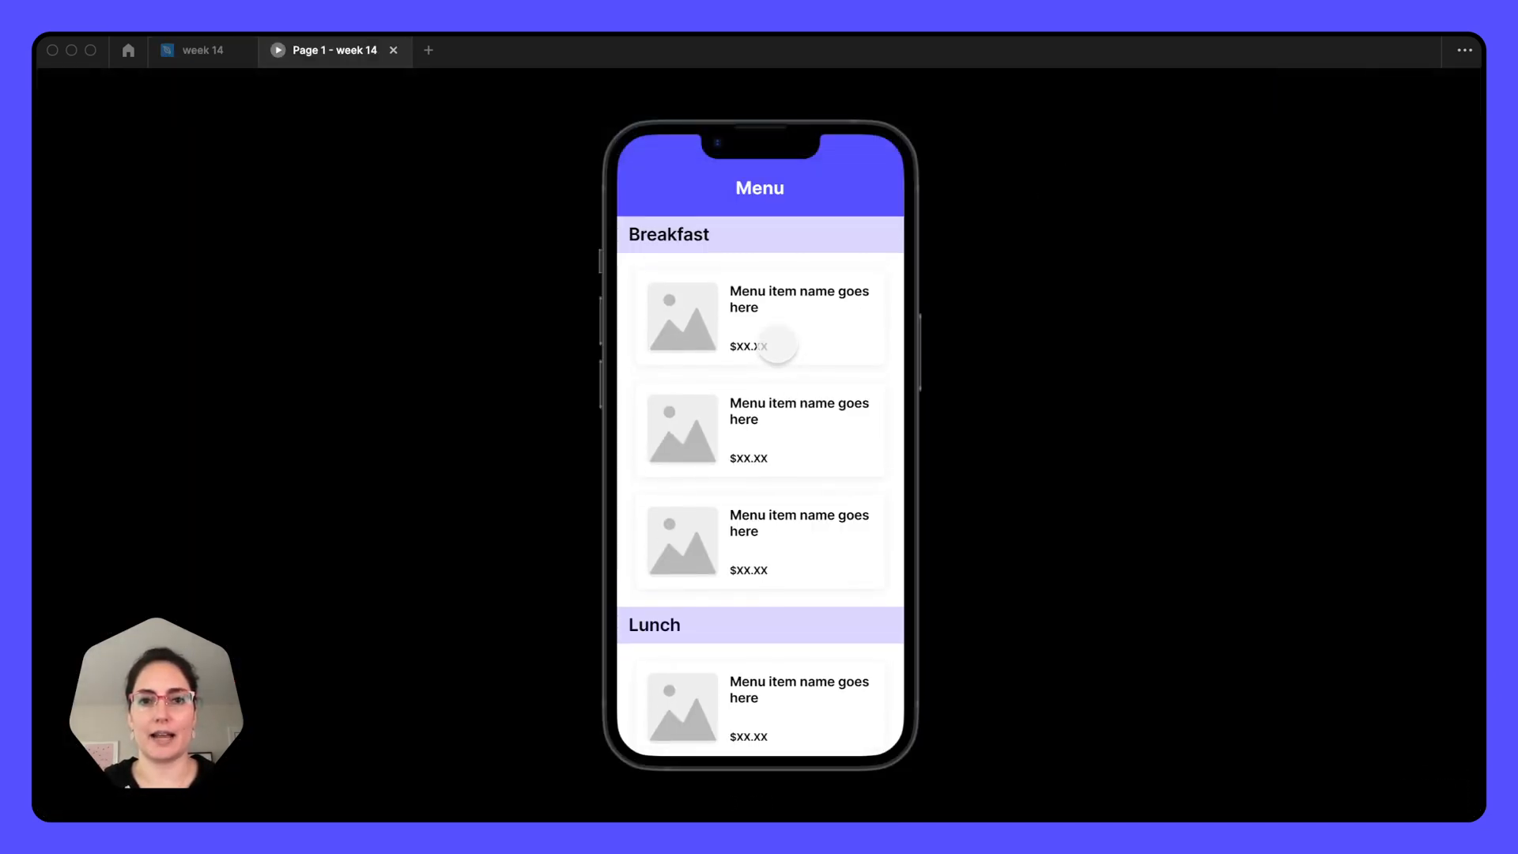
click(201, 60)
Try shortening the body frame to 733 px tall so it ends level with Main screen, and undo the resize.
click(841, 374)
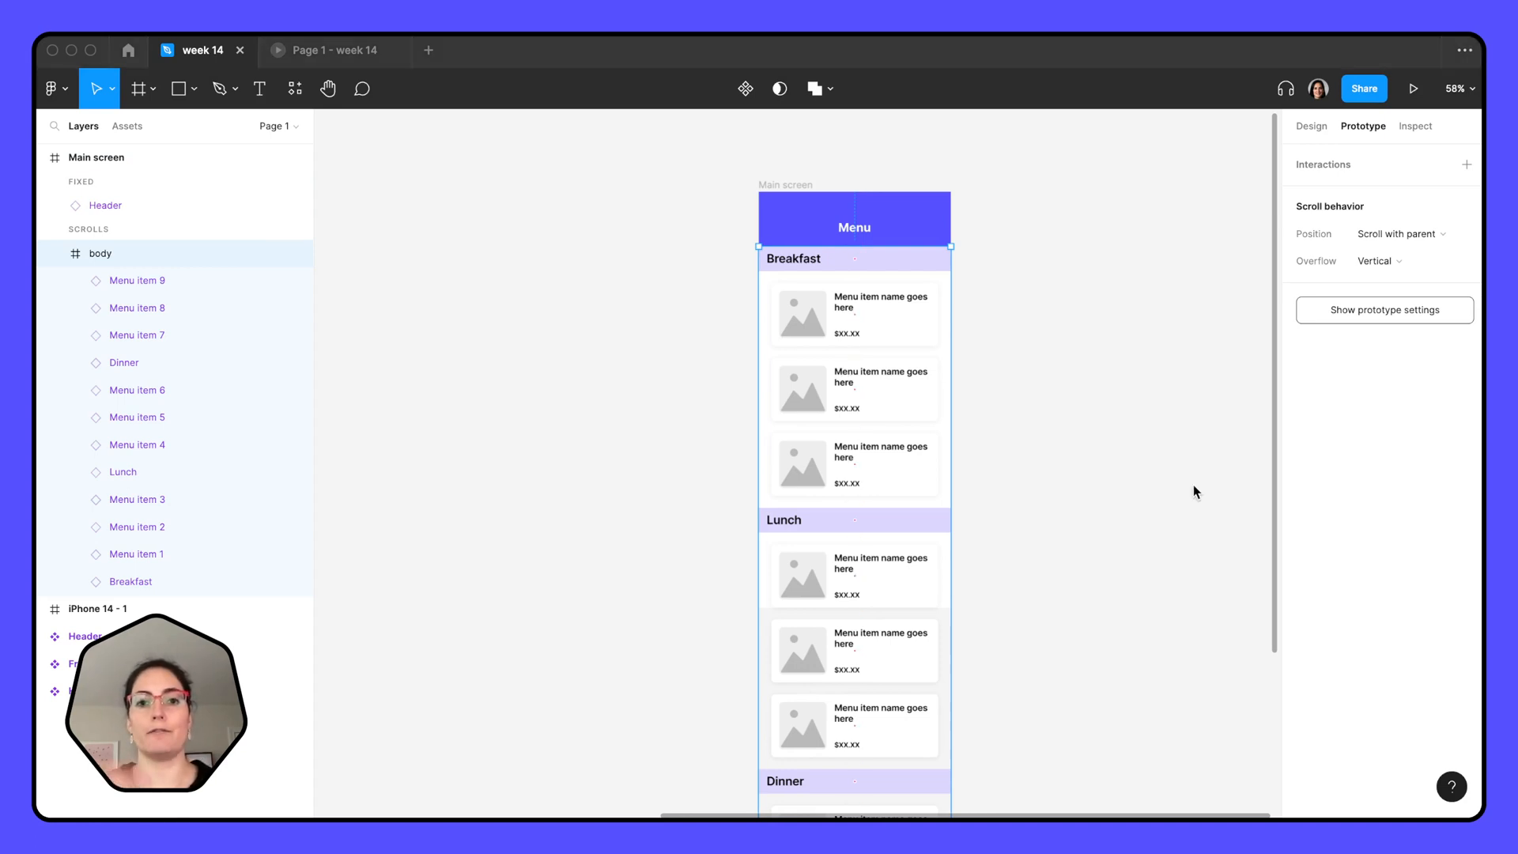
scroll(1193, 486, down, 5)
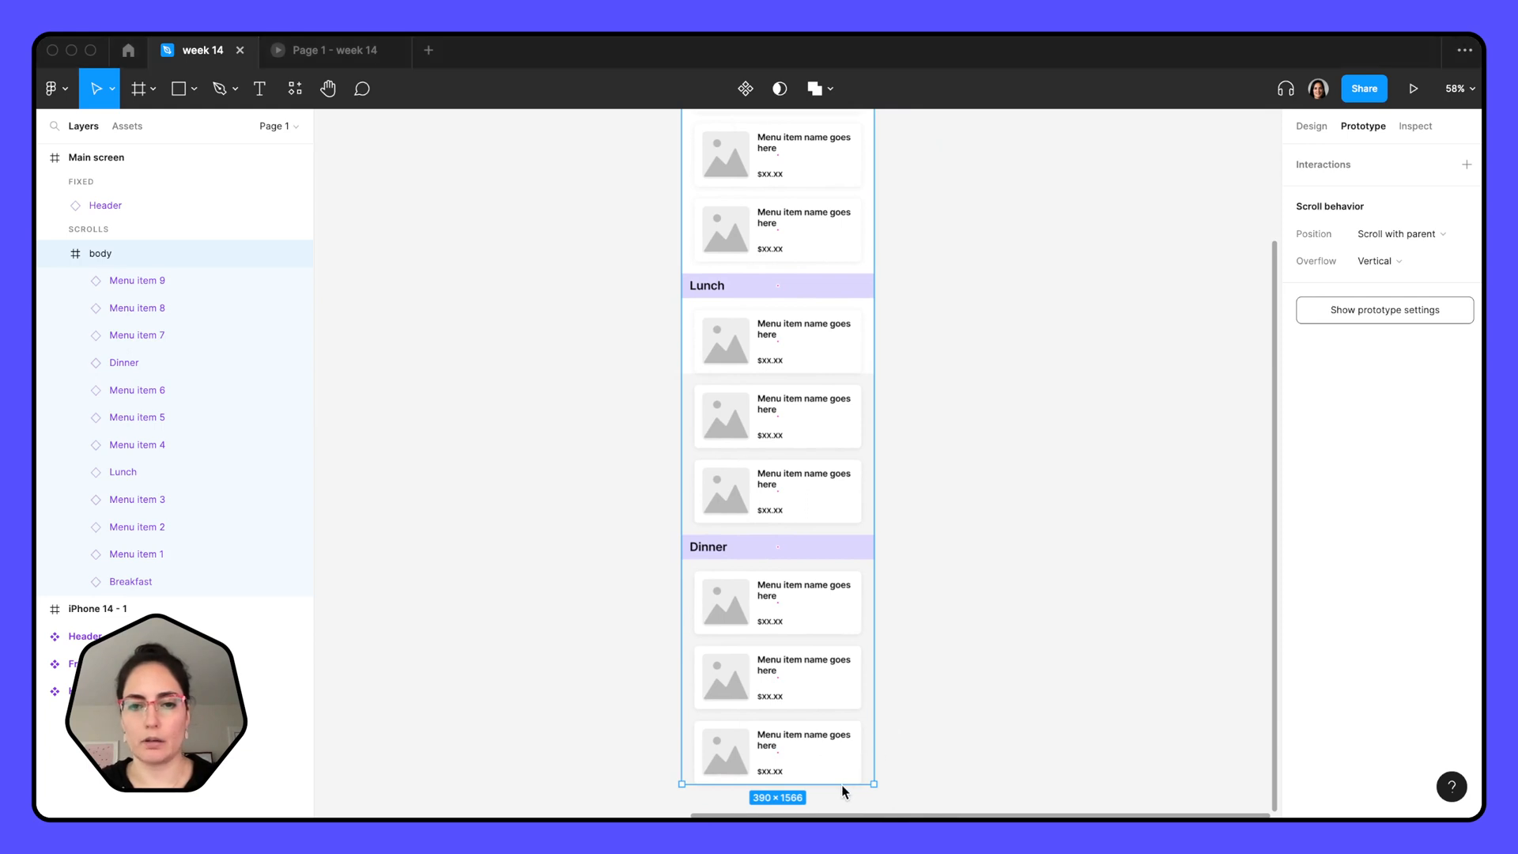
drag(841, 784, 850, 373)
scroll(850, 374, up, 5)
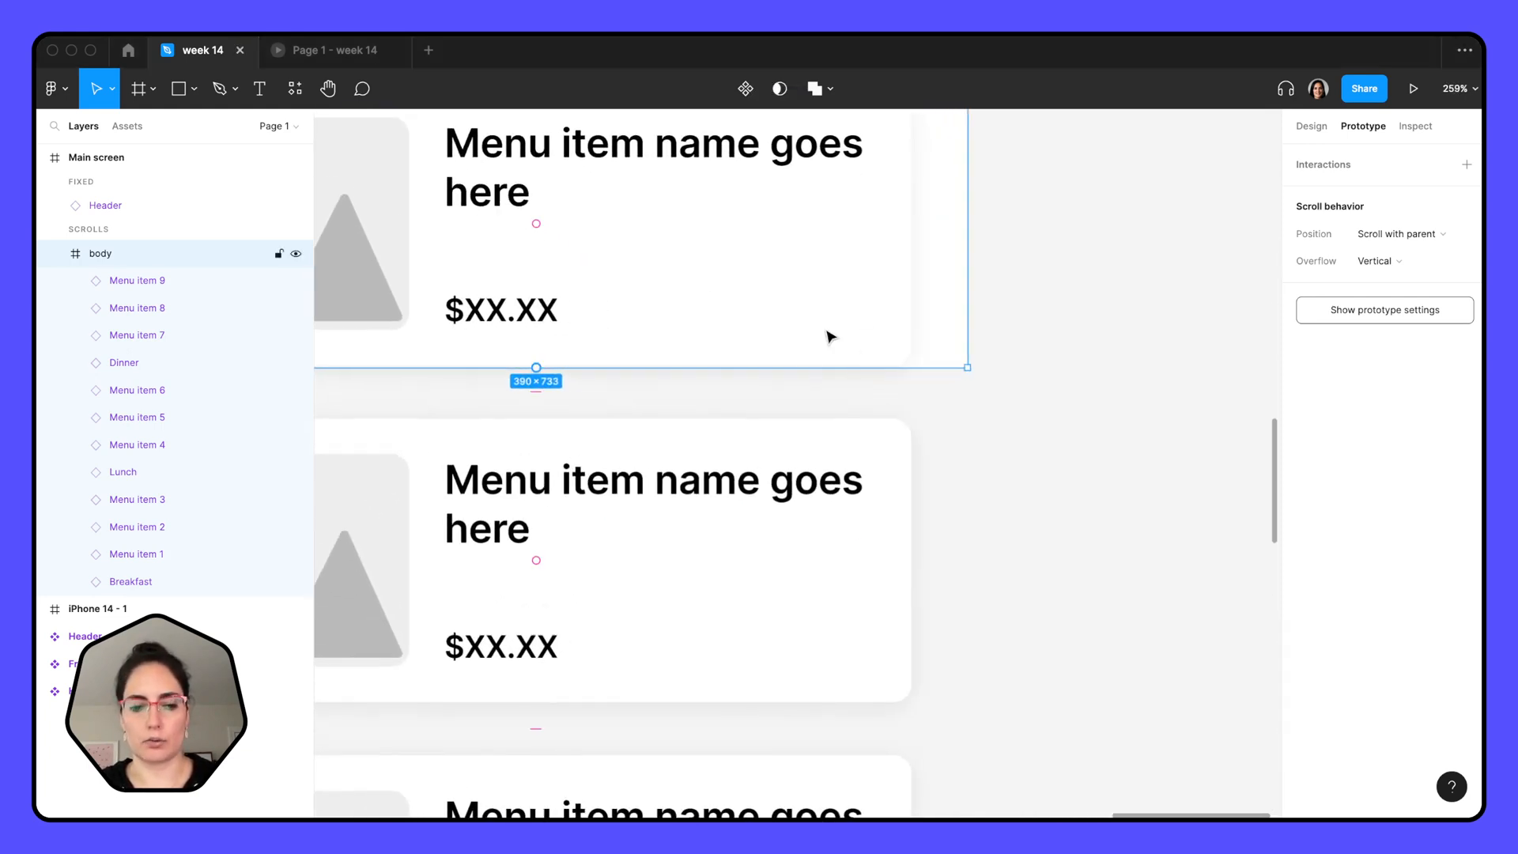
key(super+z)
Extend the body frame below the last Dinner item to a height of about 1794 px.
scroll(814, 346, down, 10)
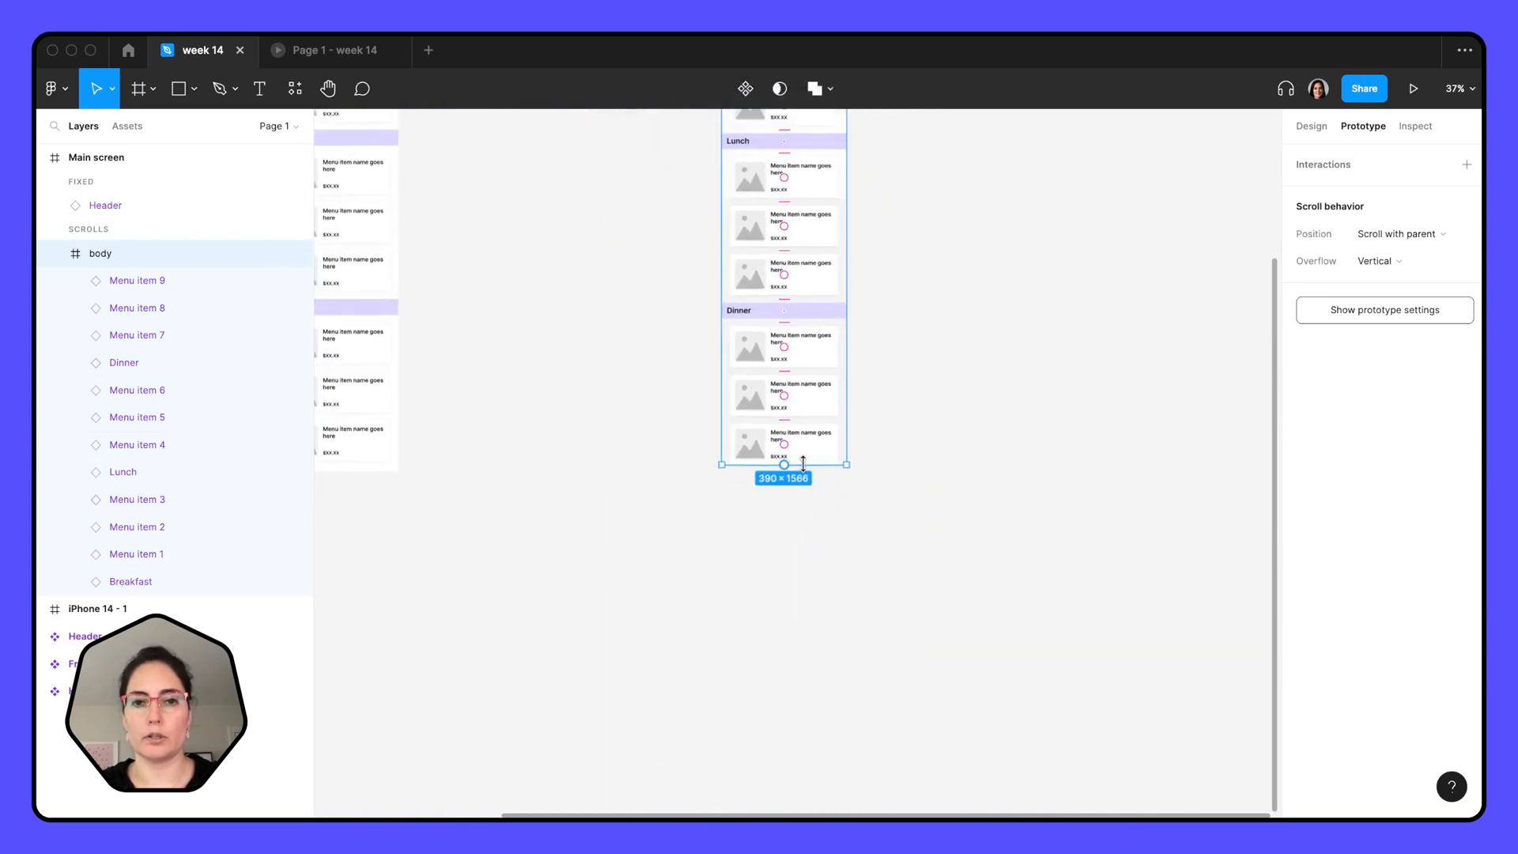
drag(805, 478, 806, 537)
scroll(800, 513, up, 4)
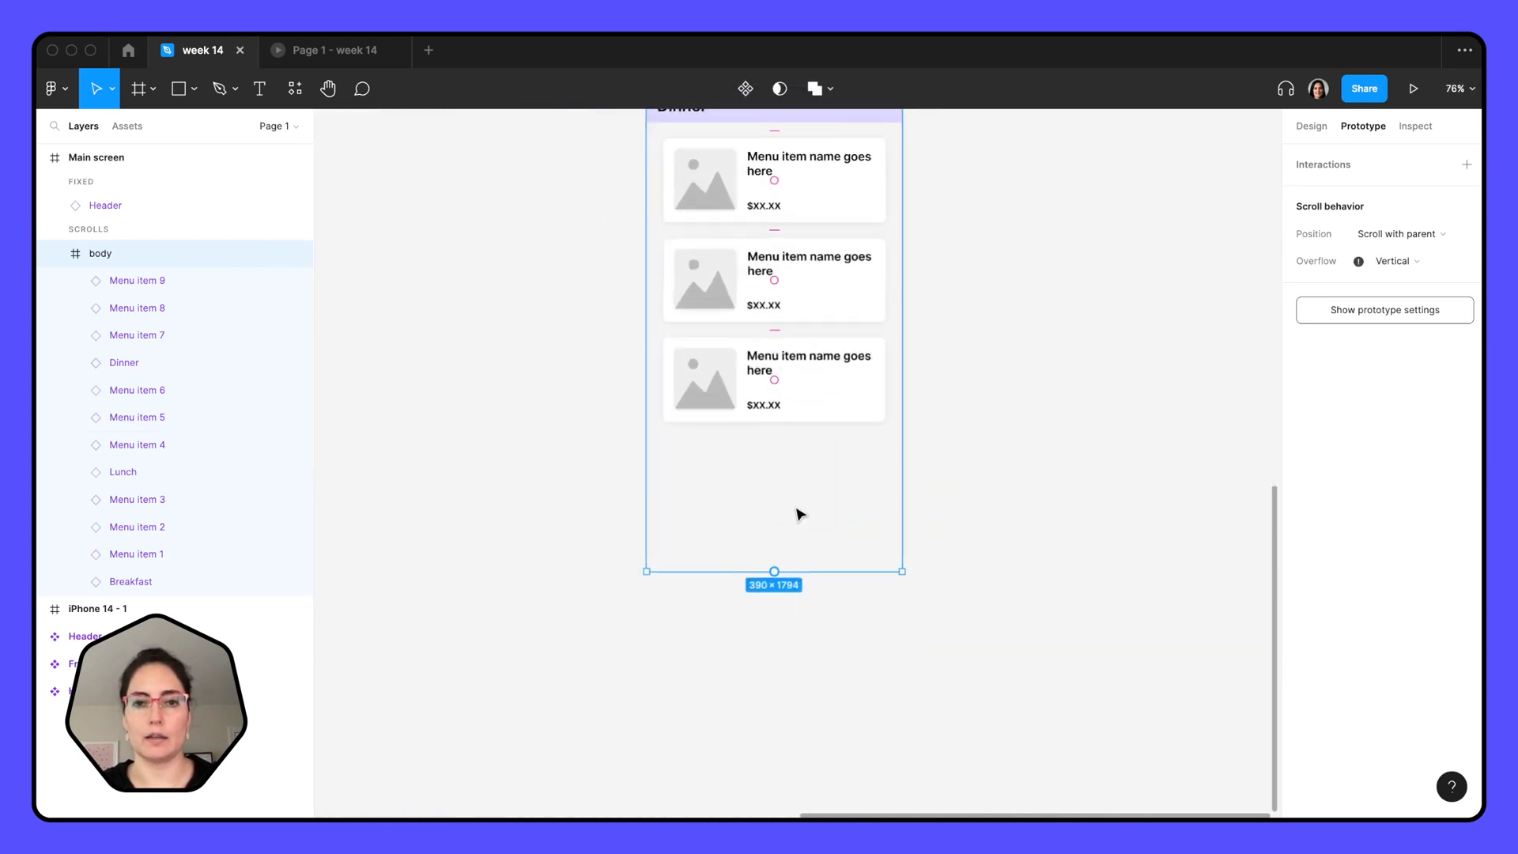
Draw a rectangle about 335 × 177 px below the last menu item in the body frame and fill it with white FFFFFF.
key(r)
drag(628, 418, 914, 568)
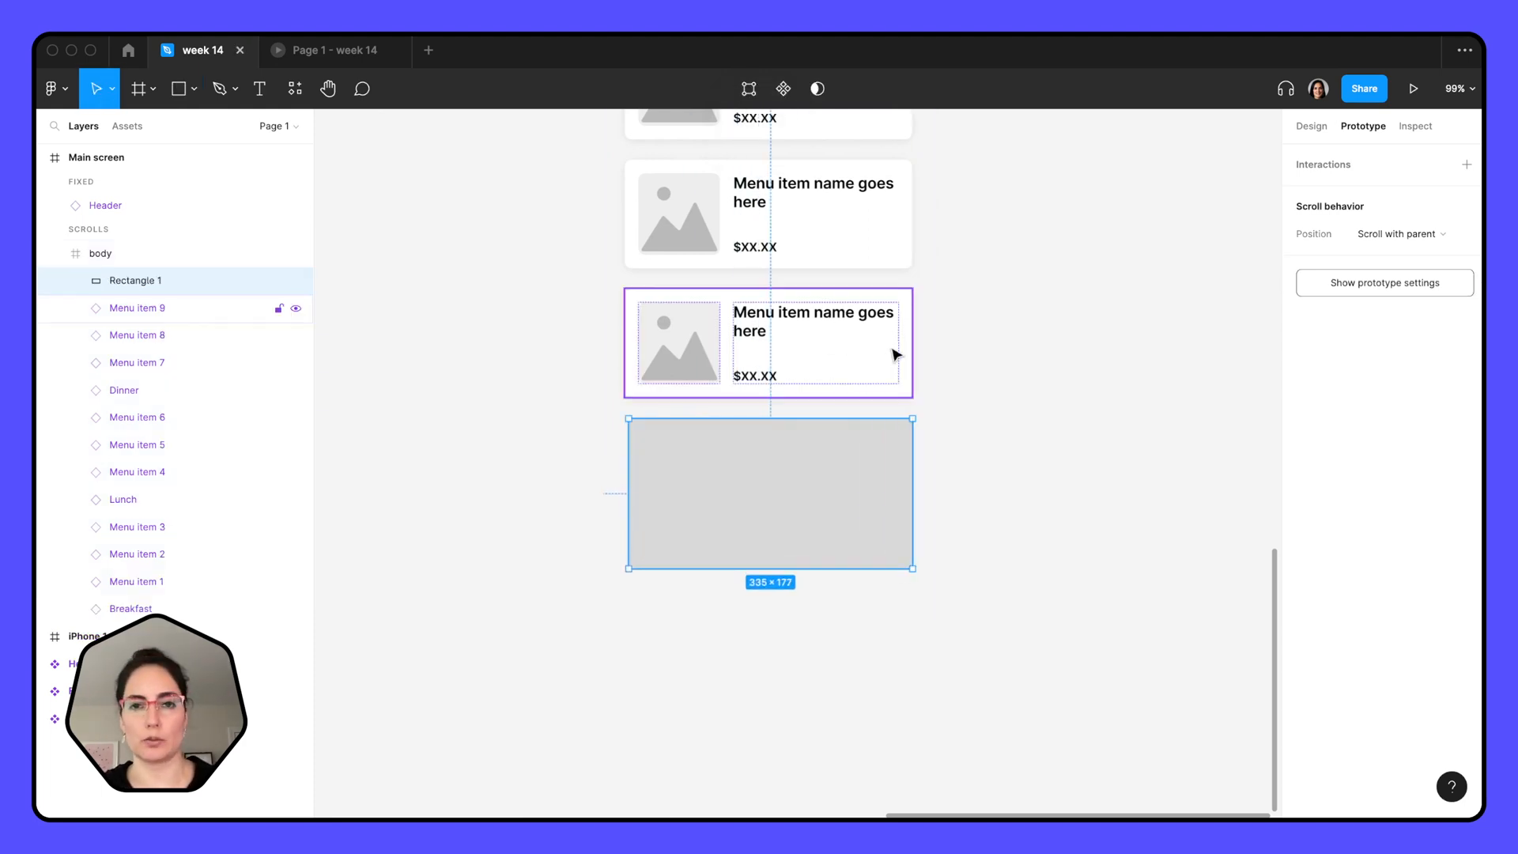
click(1312, 127)
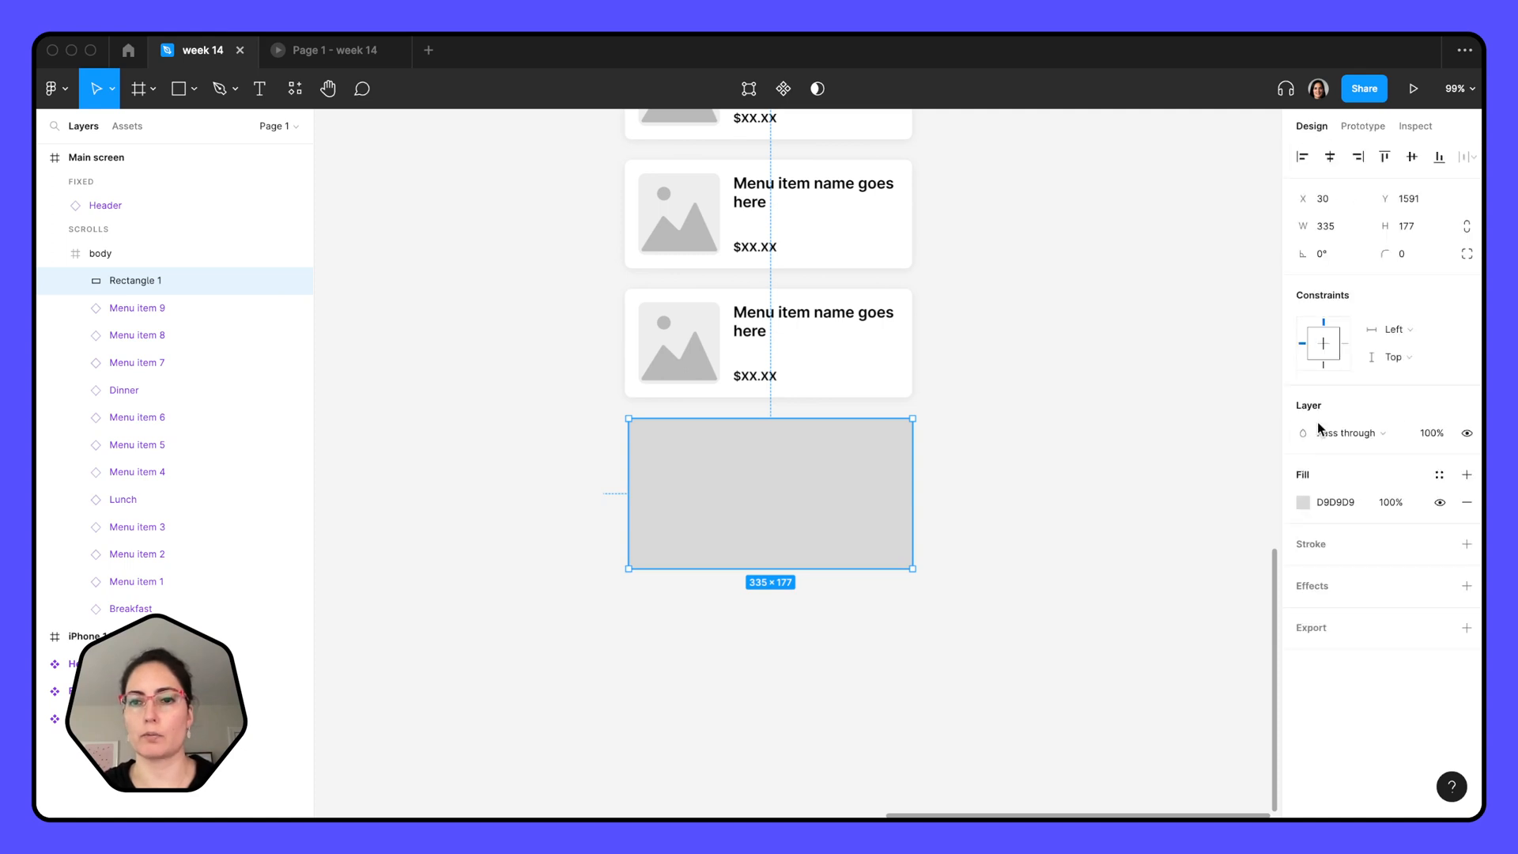
click(1302, 502)
drag(1249, 462, 1067, 390)
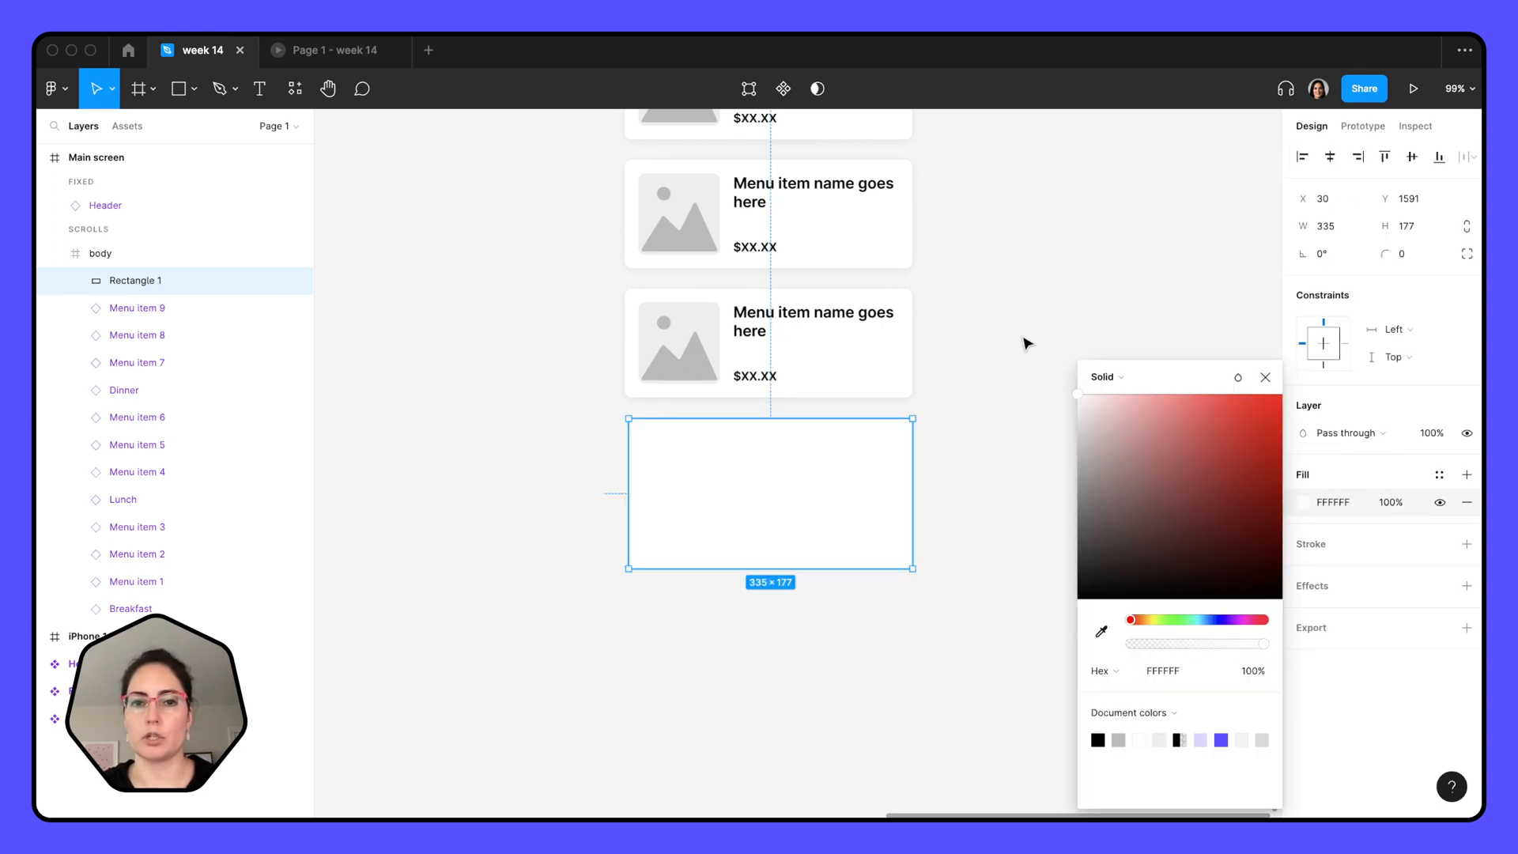
click(1027, 339)
Shorten the body frame to a height of 733 px so its lower edge meets the end of the Main screen frame.
scroll(1027, 339, down, 5)
scroll(872, 390, up, 3)
scroll(872, 390, right, 2)
click(872, 390)
scroll(870, 620, down, 3)
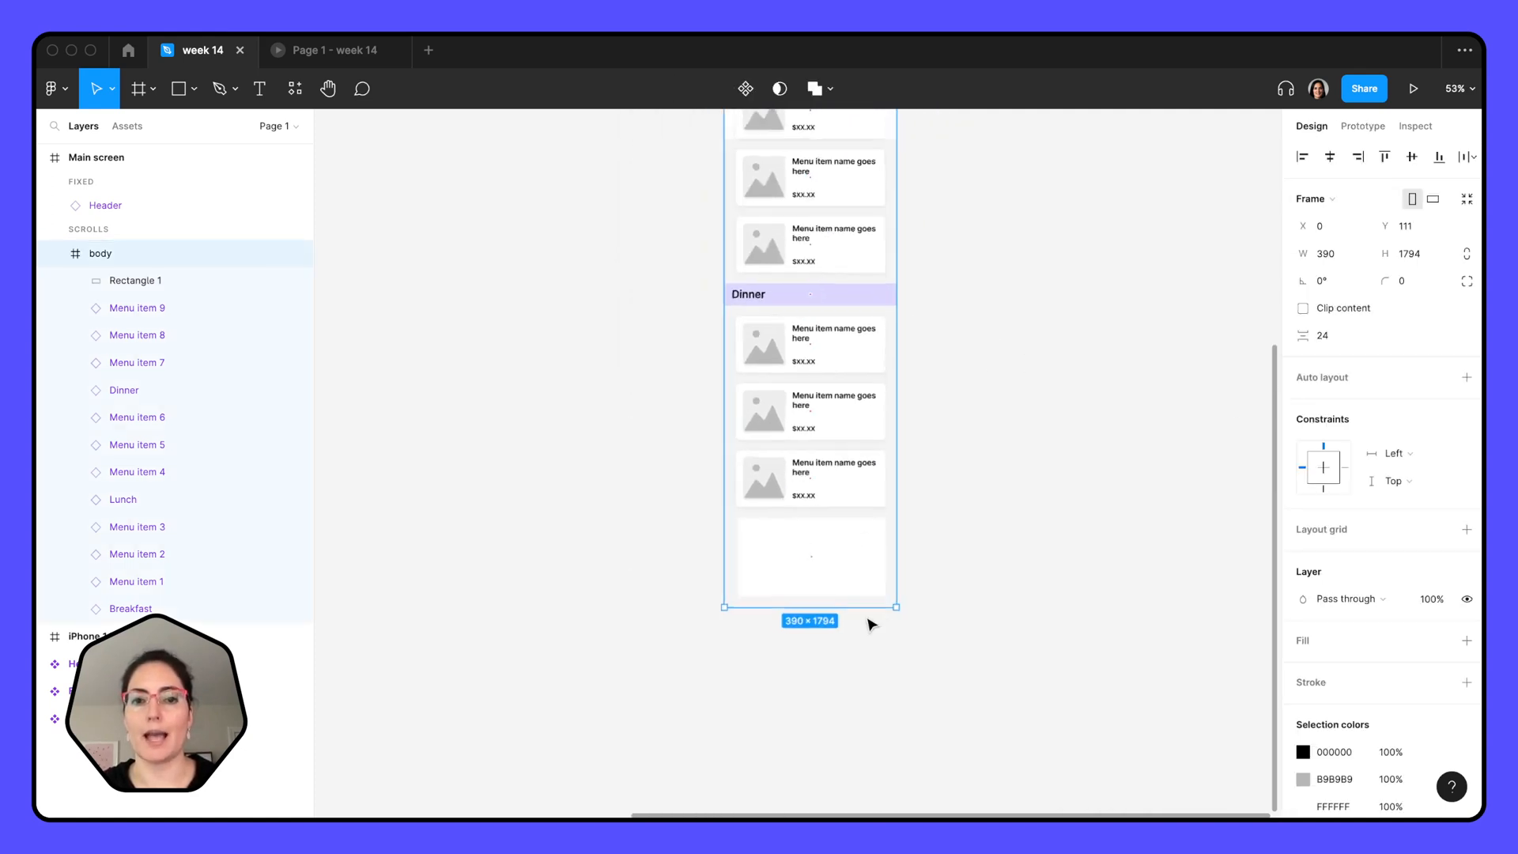
scroll(861, 619, up, 3)
drag(842, 677, 838, 268)
scroll(842, 273, up, 3)
scroll(864, 399, up, 10)
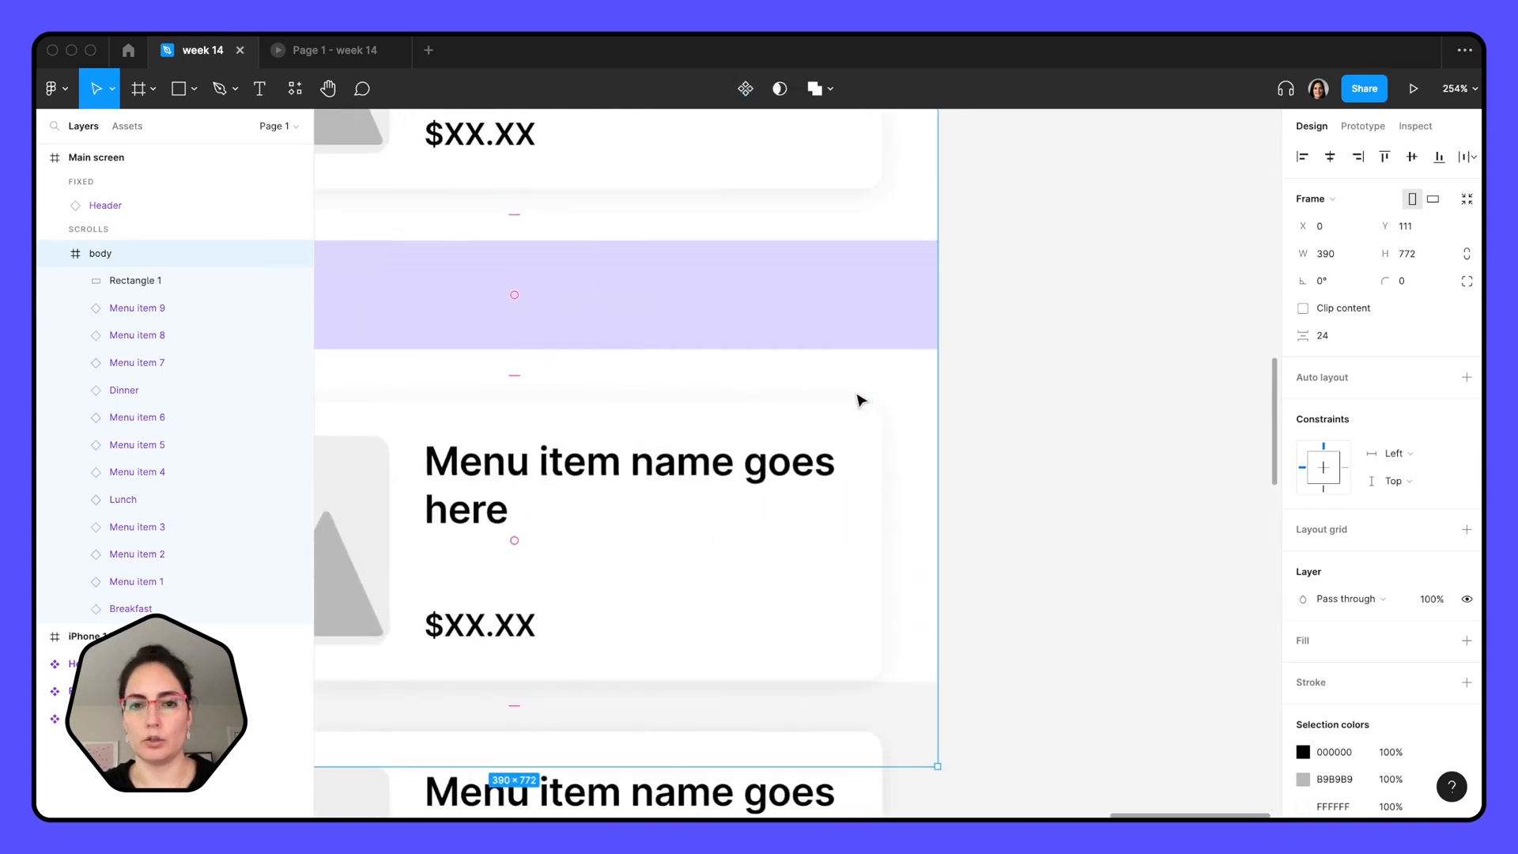
drag(894, 766, 893, 688)
scroll(1016, 576, down, 10)
click(1017, 576)
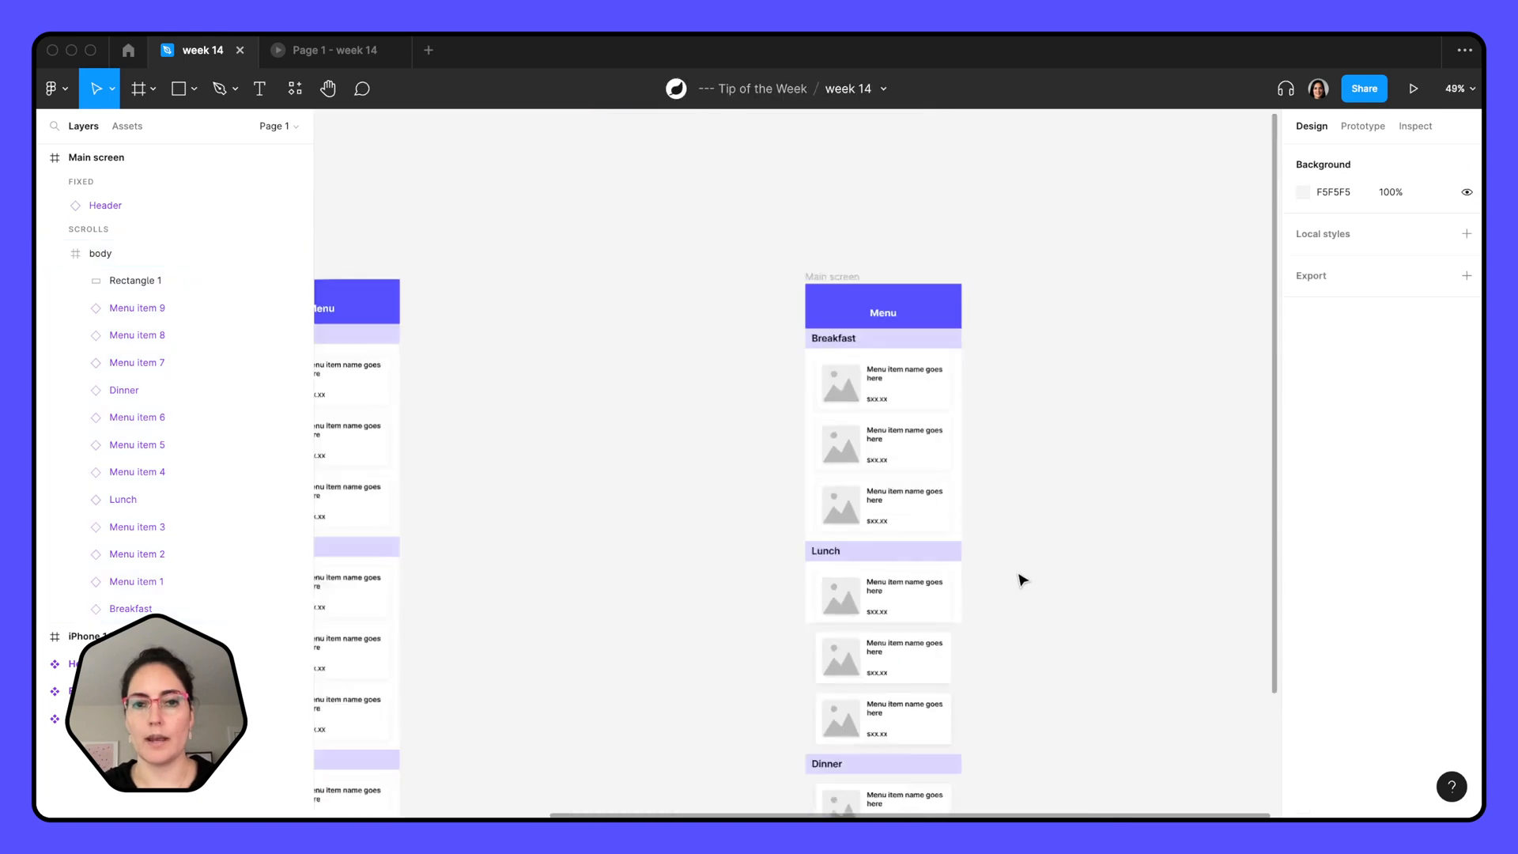
Preview the Main screen prototype and check how the section headers behave while scrolling through the whole menu.
click(789, 294)
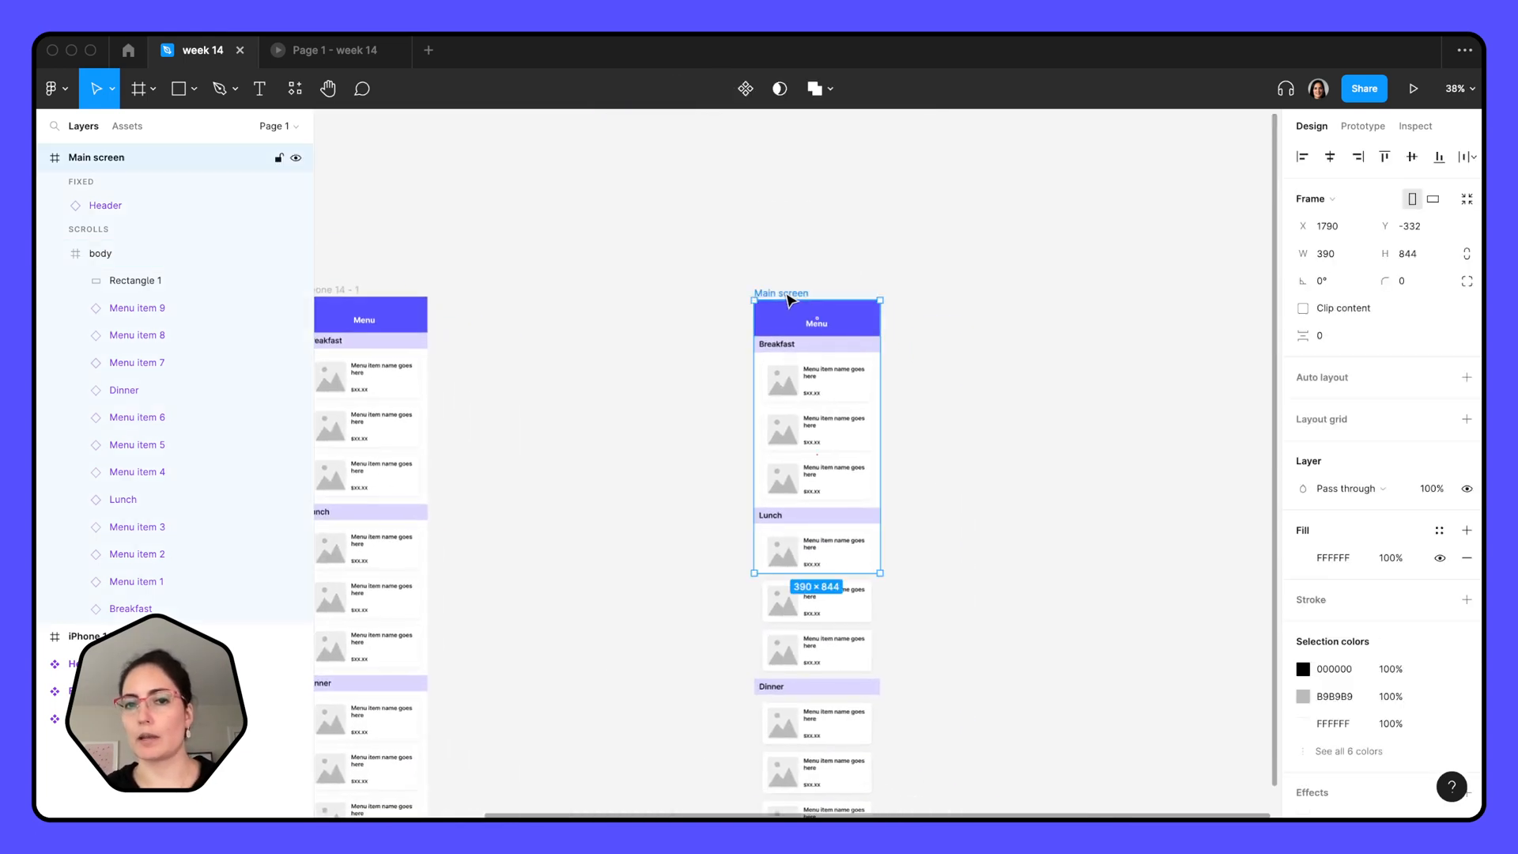
key(super+alt+Return)
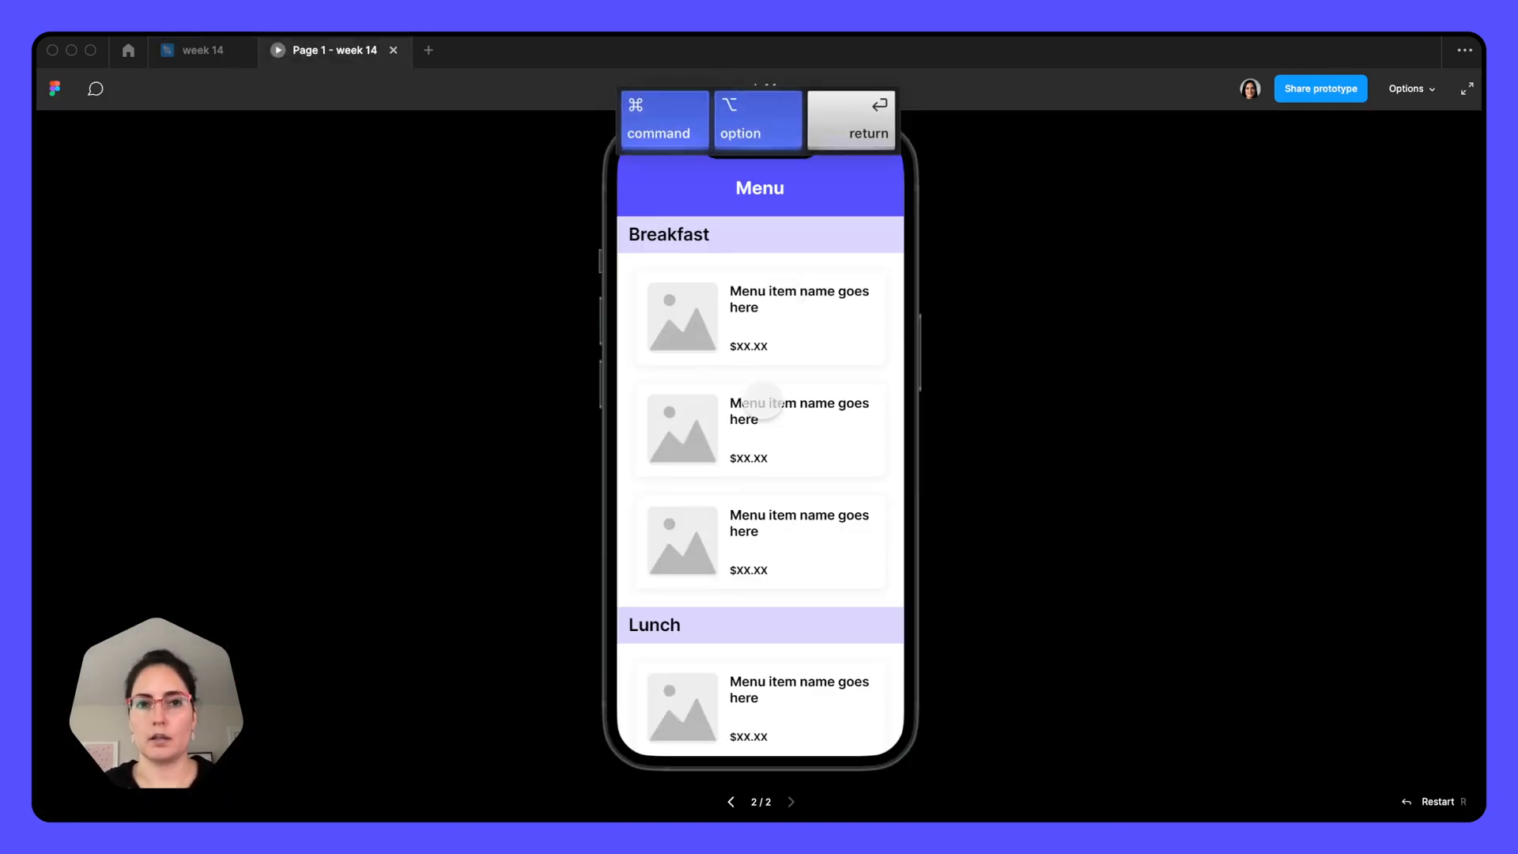
scroll(763, 401, down, 5)
scroll(763, 401, up, 5)
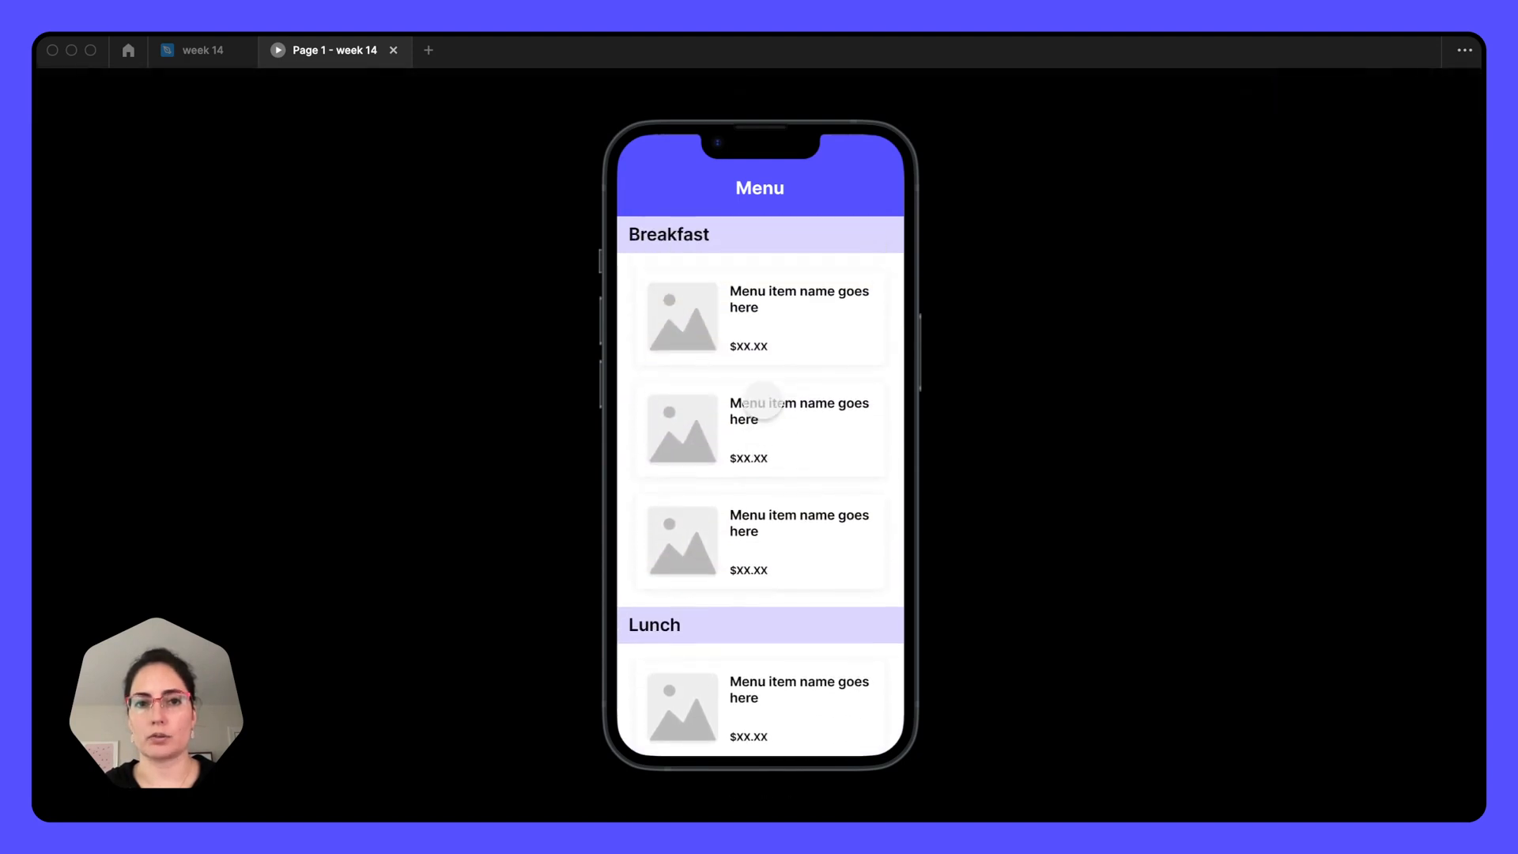
scroll(763, 401, down, 5)
scroll(763, 401, down, 3)
scroll(762, 399, up, 10)
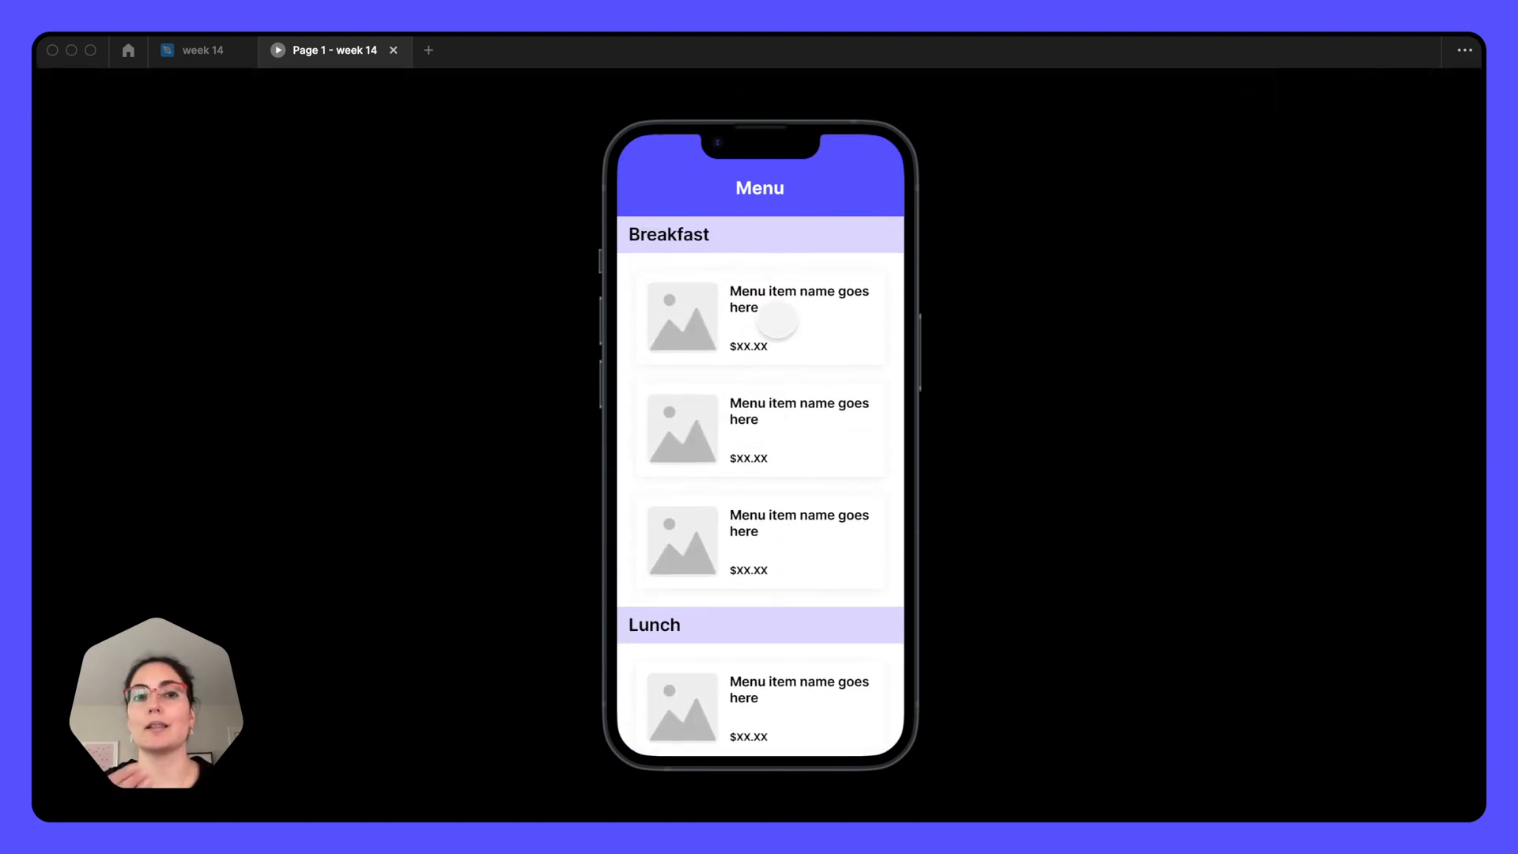
scroll(777, 319, down, 5)
scroll(766, 320, up, 5)
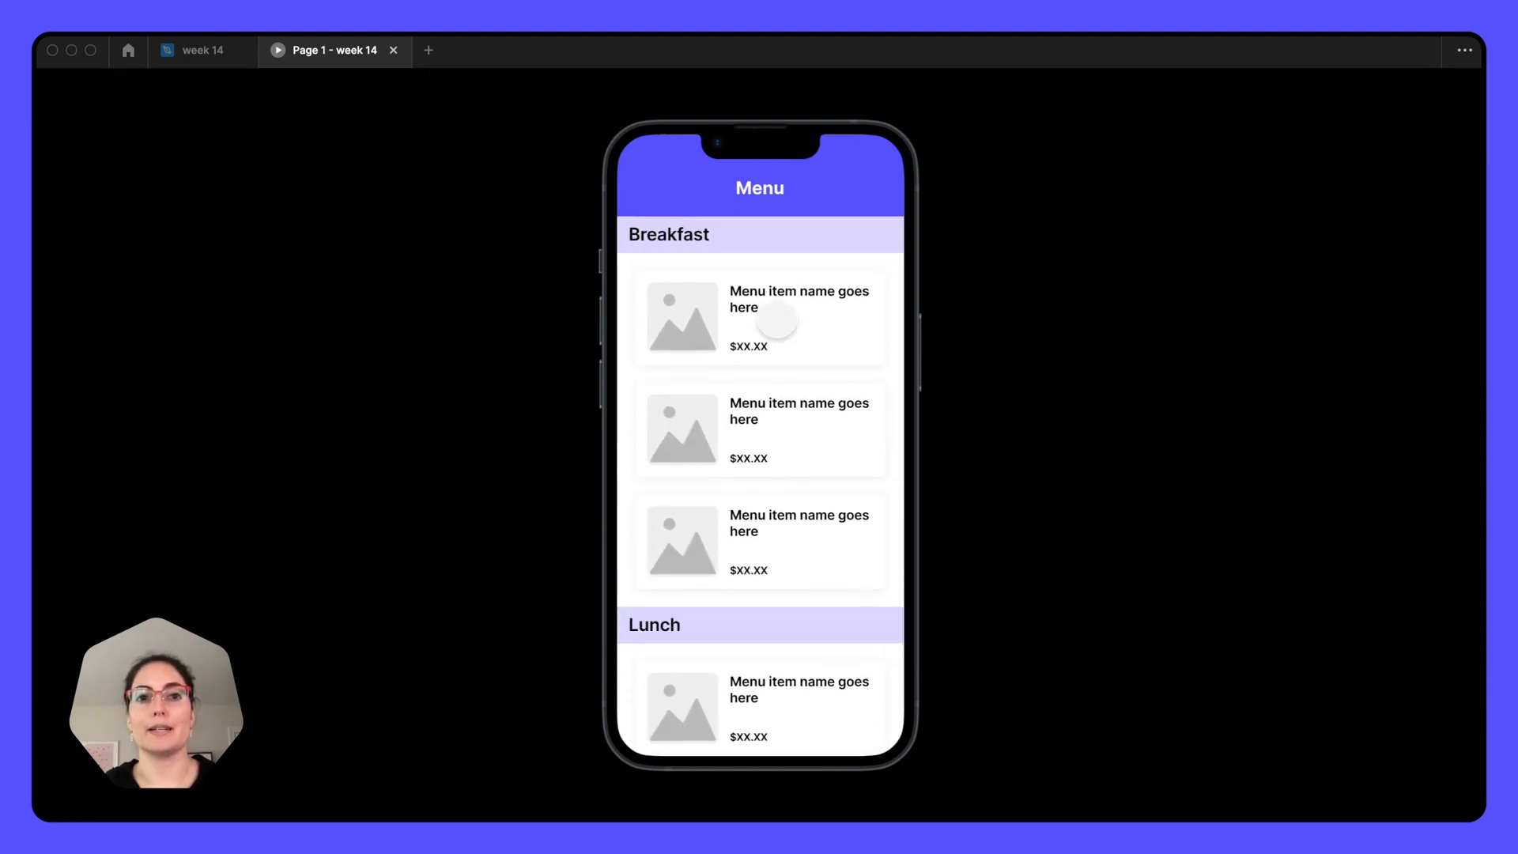
click(193, 50)
click(1001, 418)
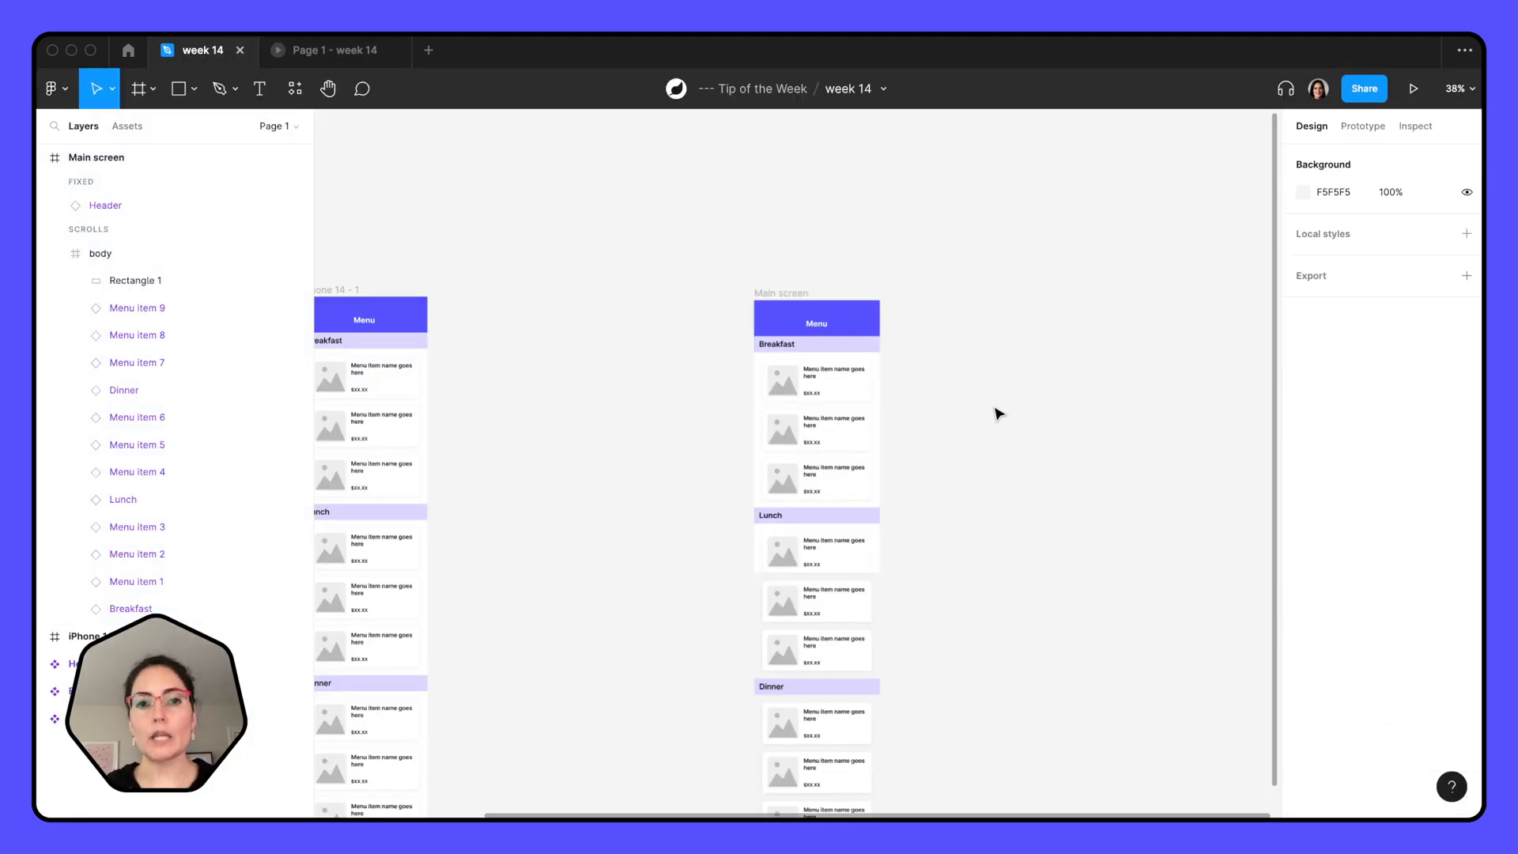
Bring the Breakfast, Lunch and Dinner section headers to the front of the layers in the body frame.
click(816, 402)
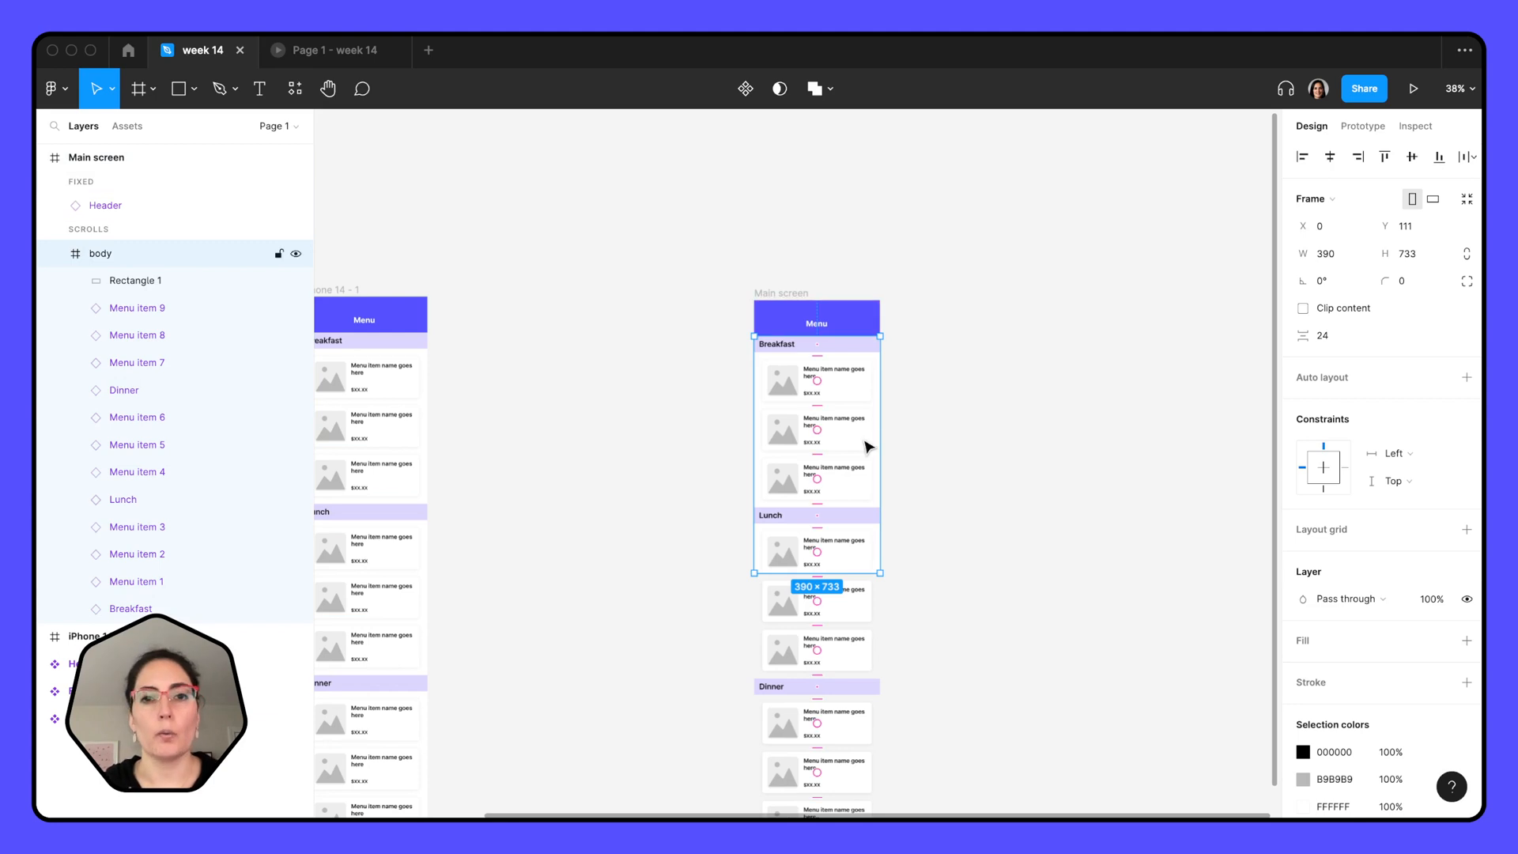
click(854, 348)
scroll(857, 348, down, 3)
shift+click(793, 356)
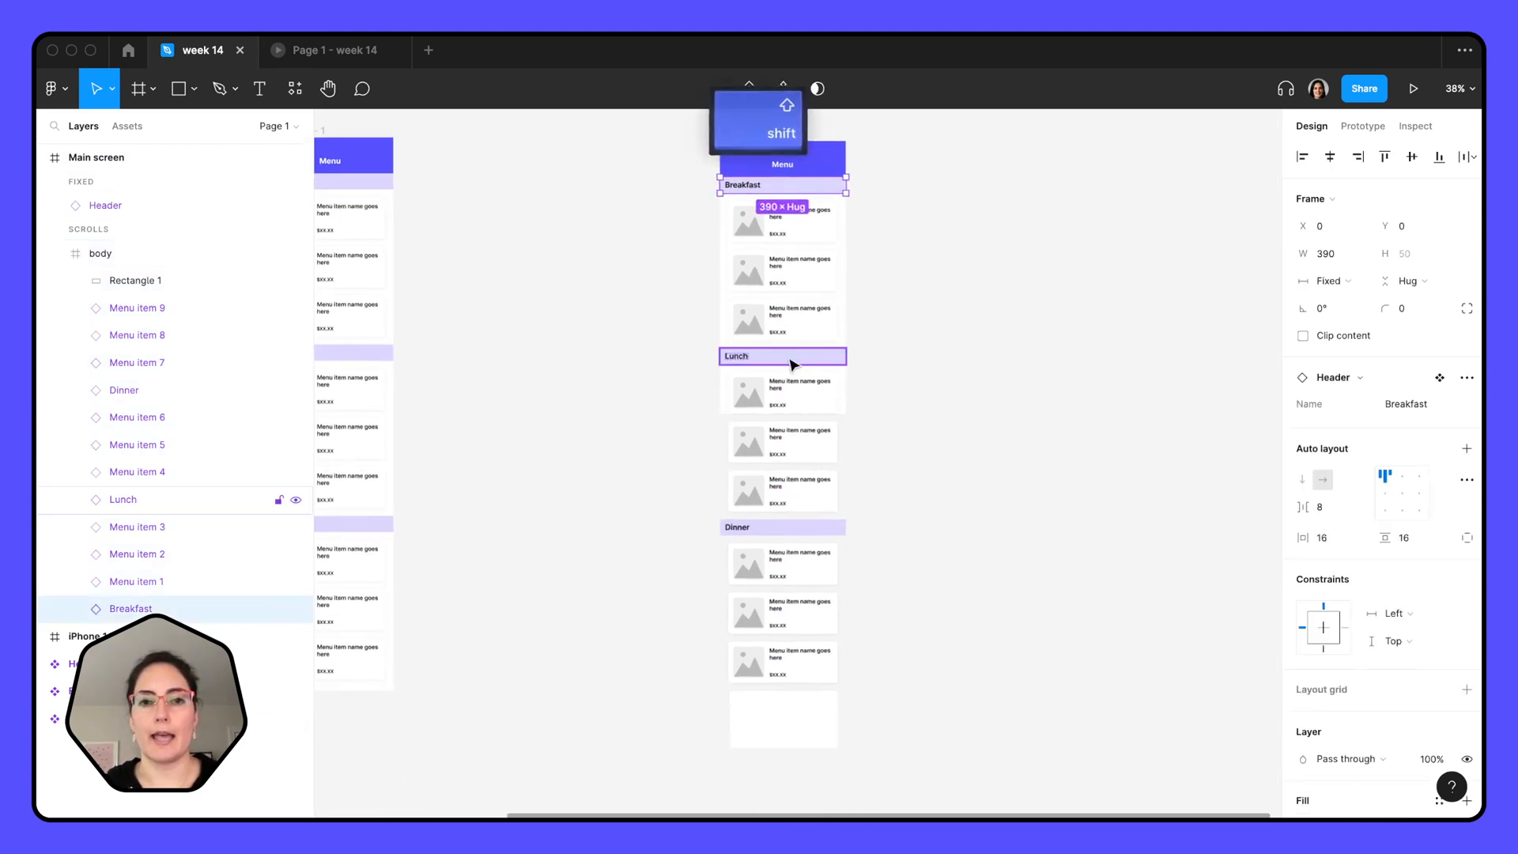
shift+click(797, 529)
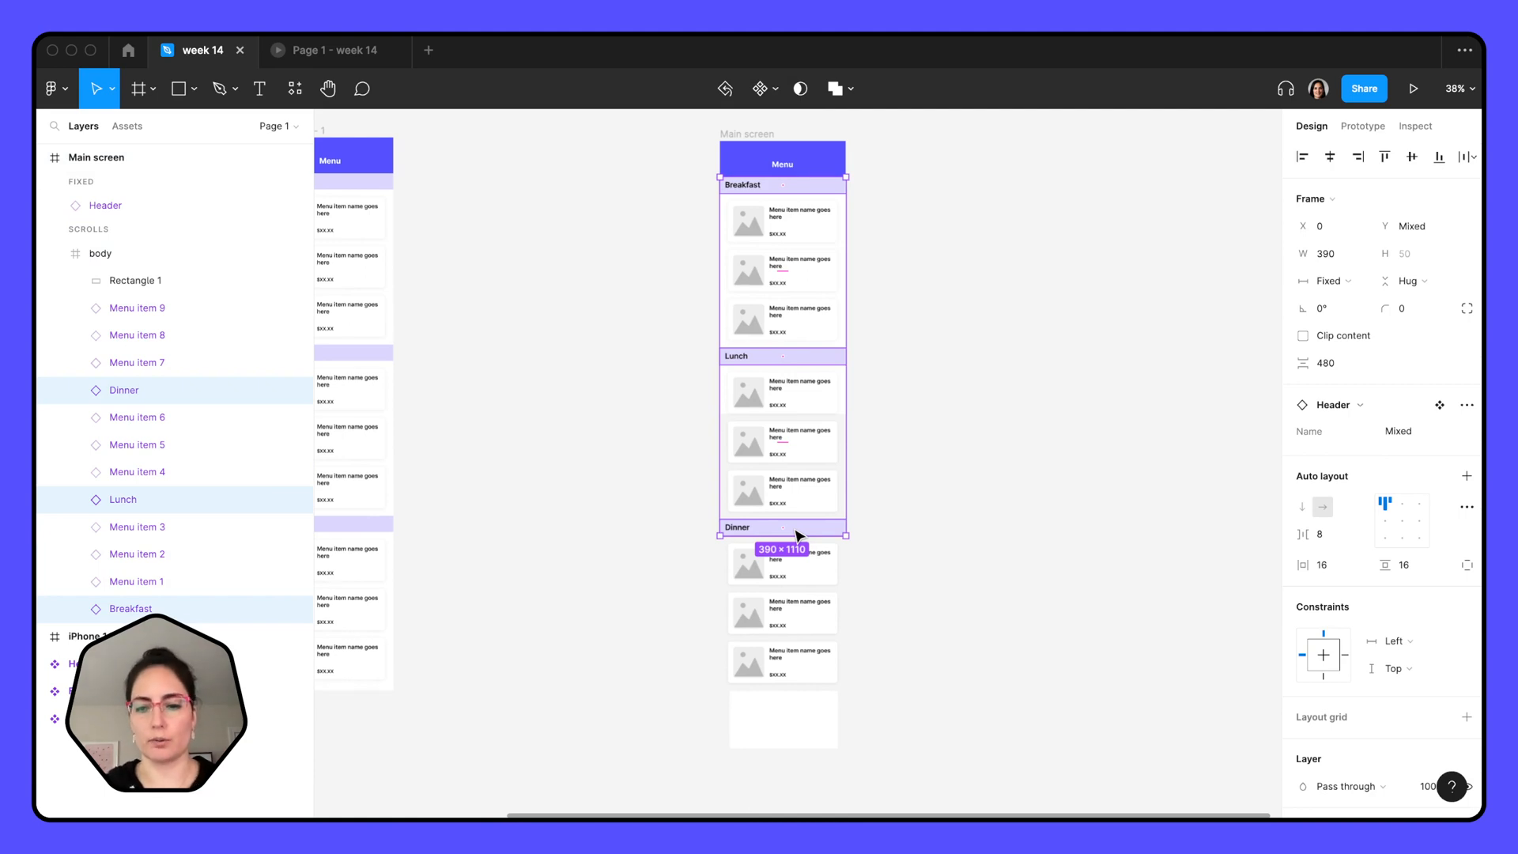
key(bracketright)
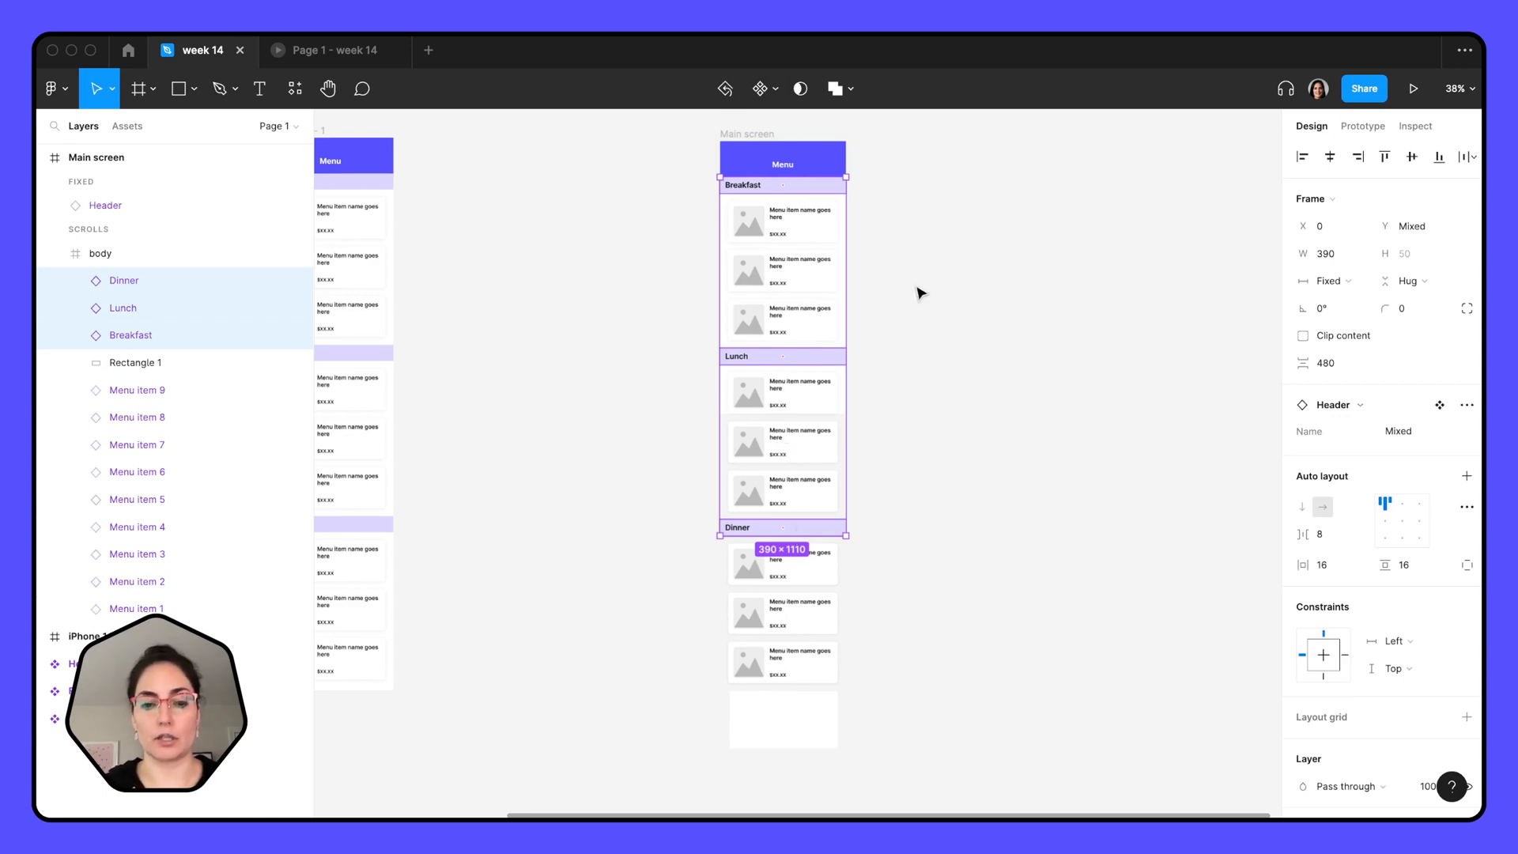
Group the three section headers and check in the prototype preview how the grouped headers scroll.
key(super+g)
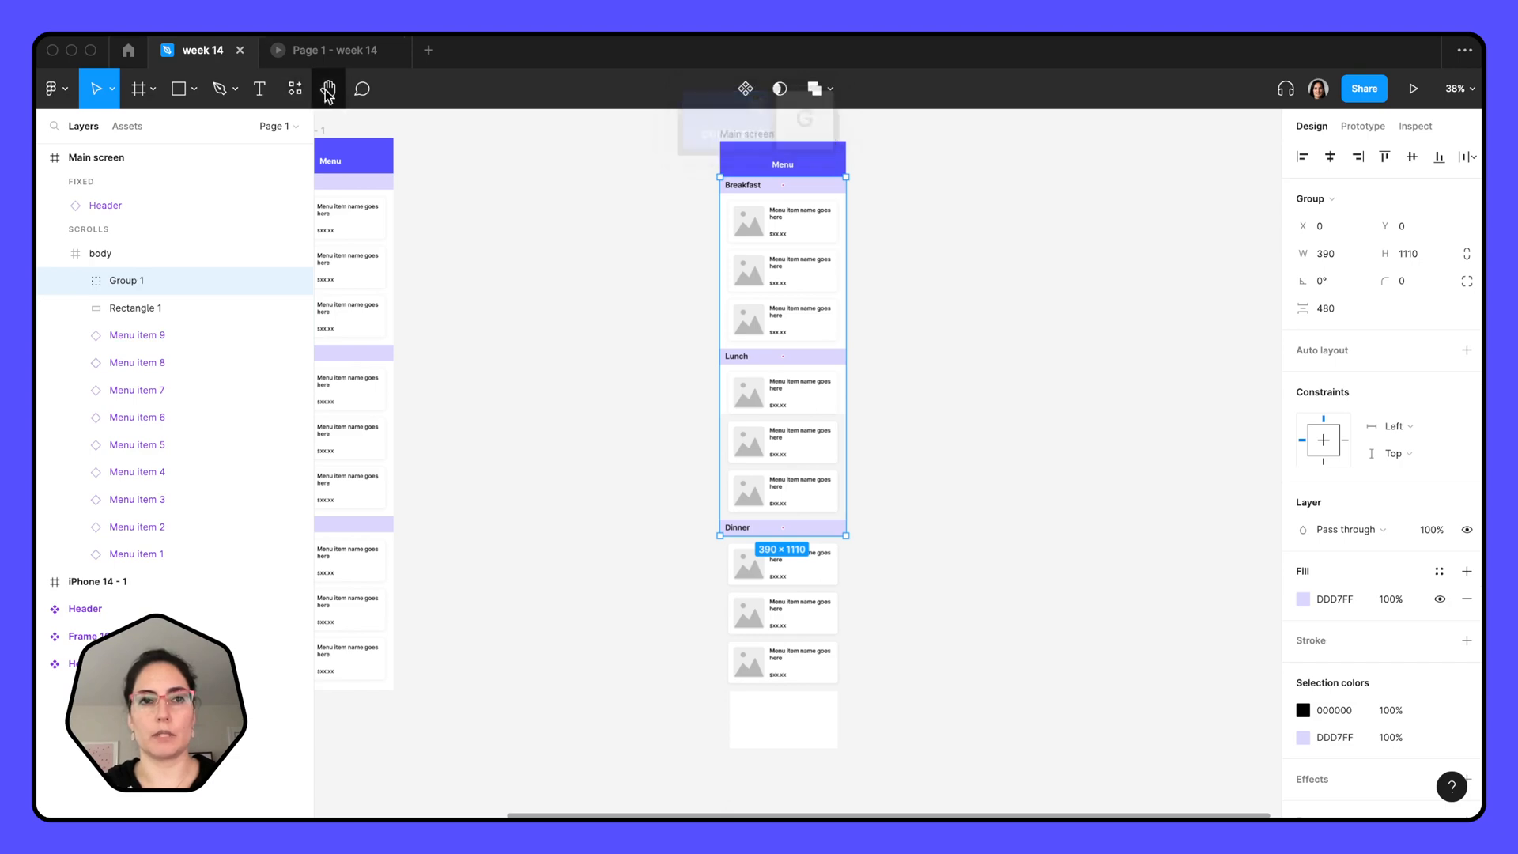
click(307, 61)
scroll(823, 441, down, 7)
scroll(823, 441, up, 6)
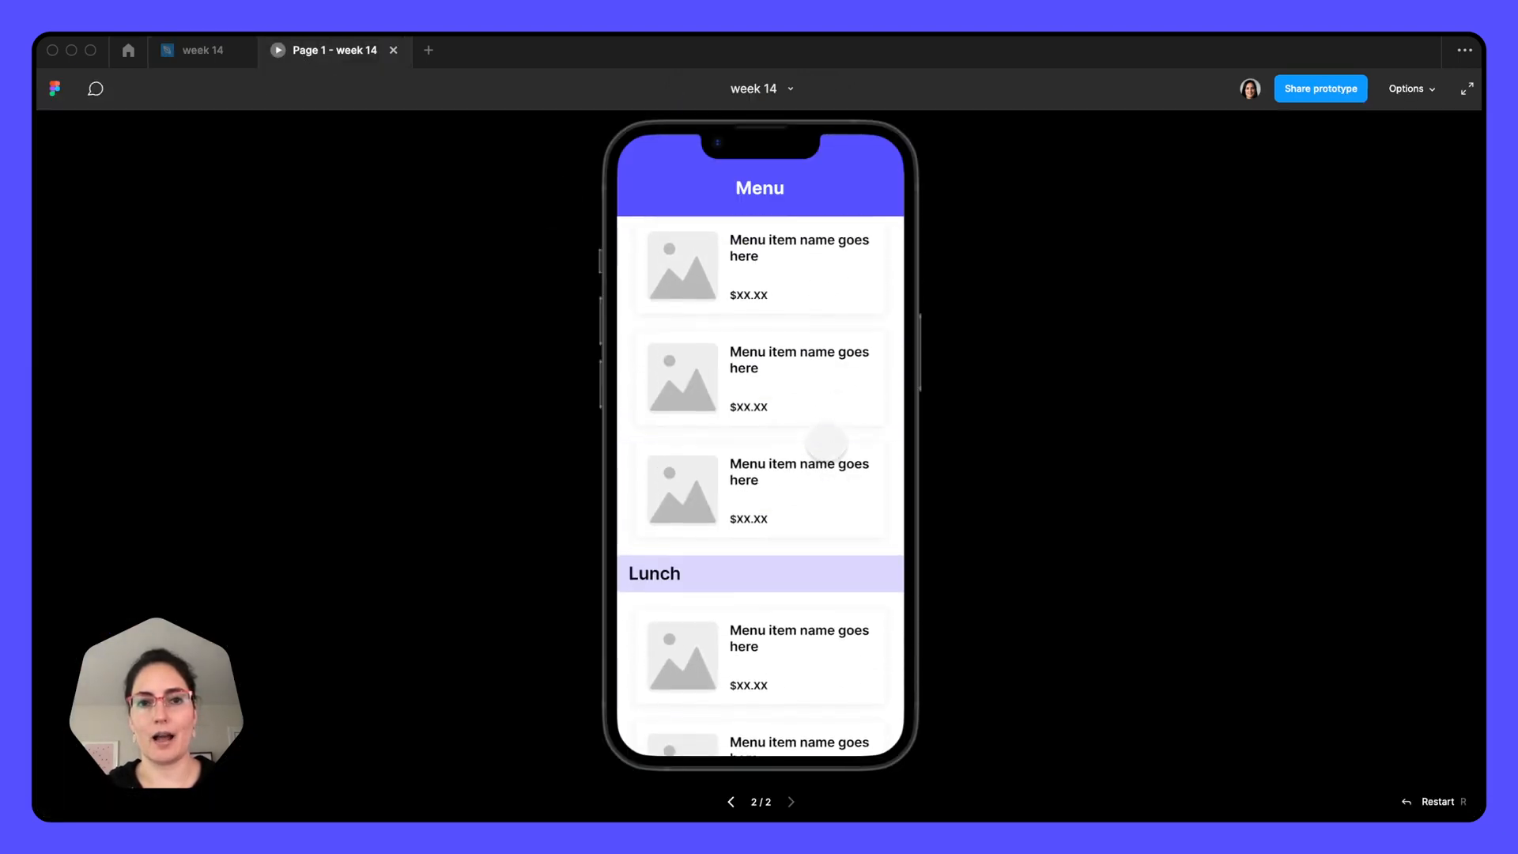
scroll(826, 443, down, 5)
scroll(826, 443, up, 5)
click(221, 53)
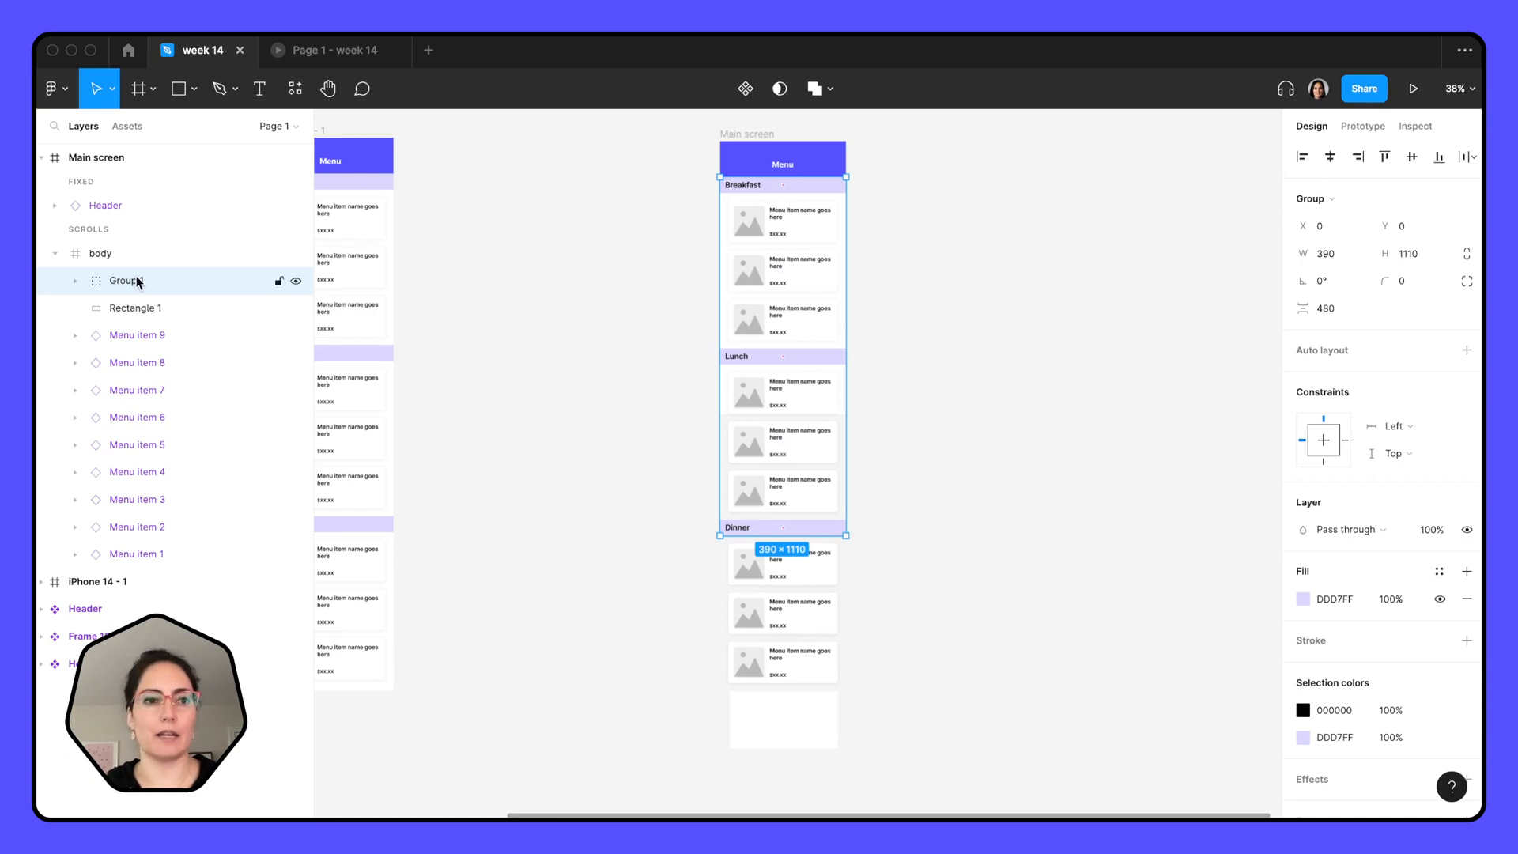
Set the header group's scroll position to Sticky and test its scrolling in the prototype preview.
click(1360, 129)
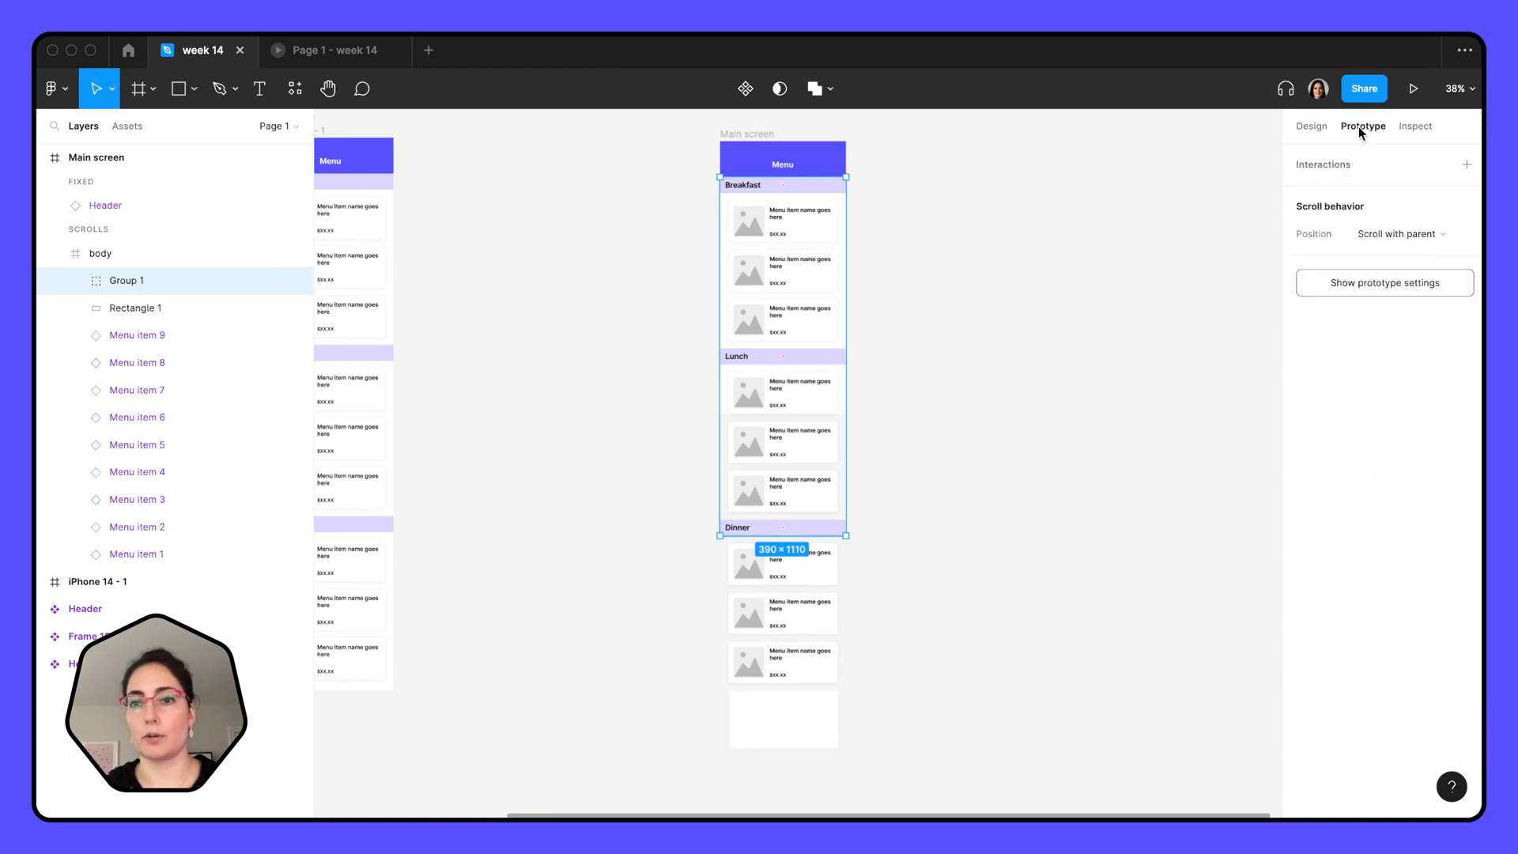
click(1418, 239)
click(1415, 273)
click(340, 54)
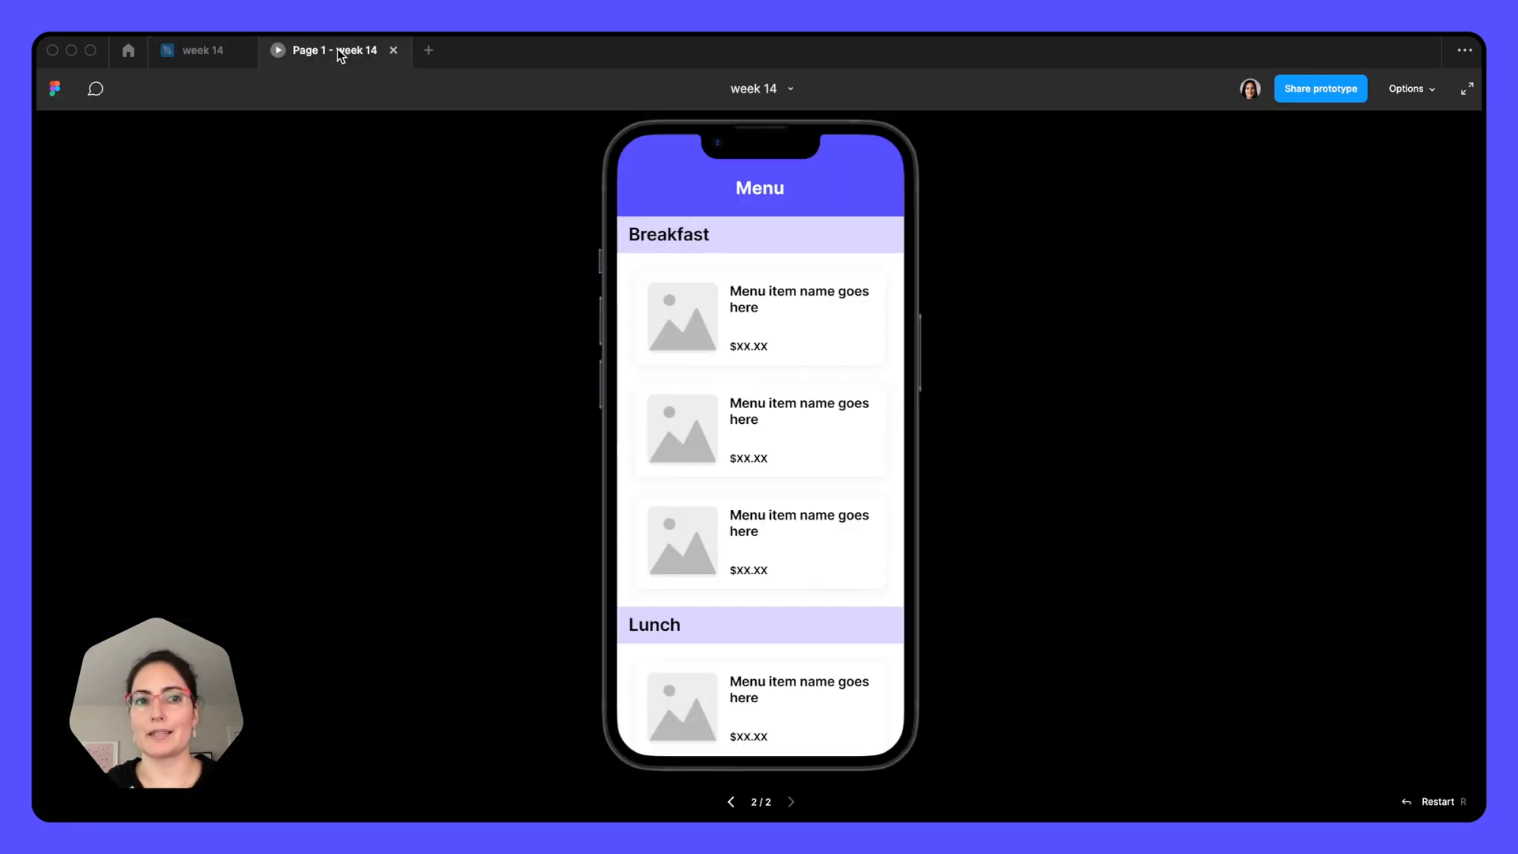
scroll(819, 442, up, 3)
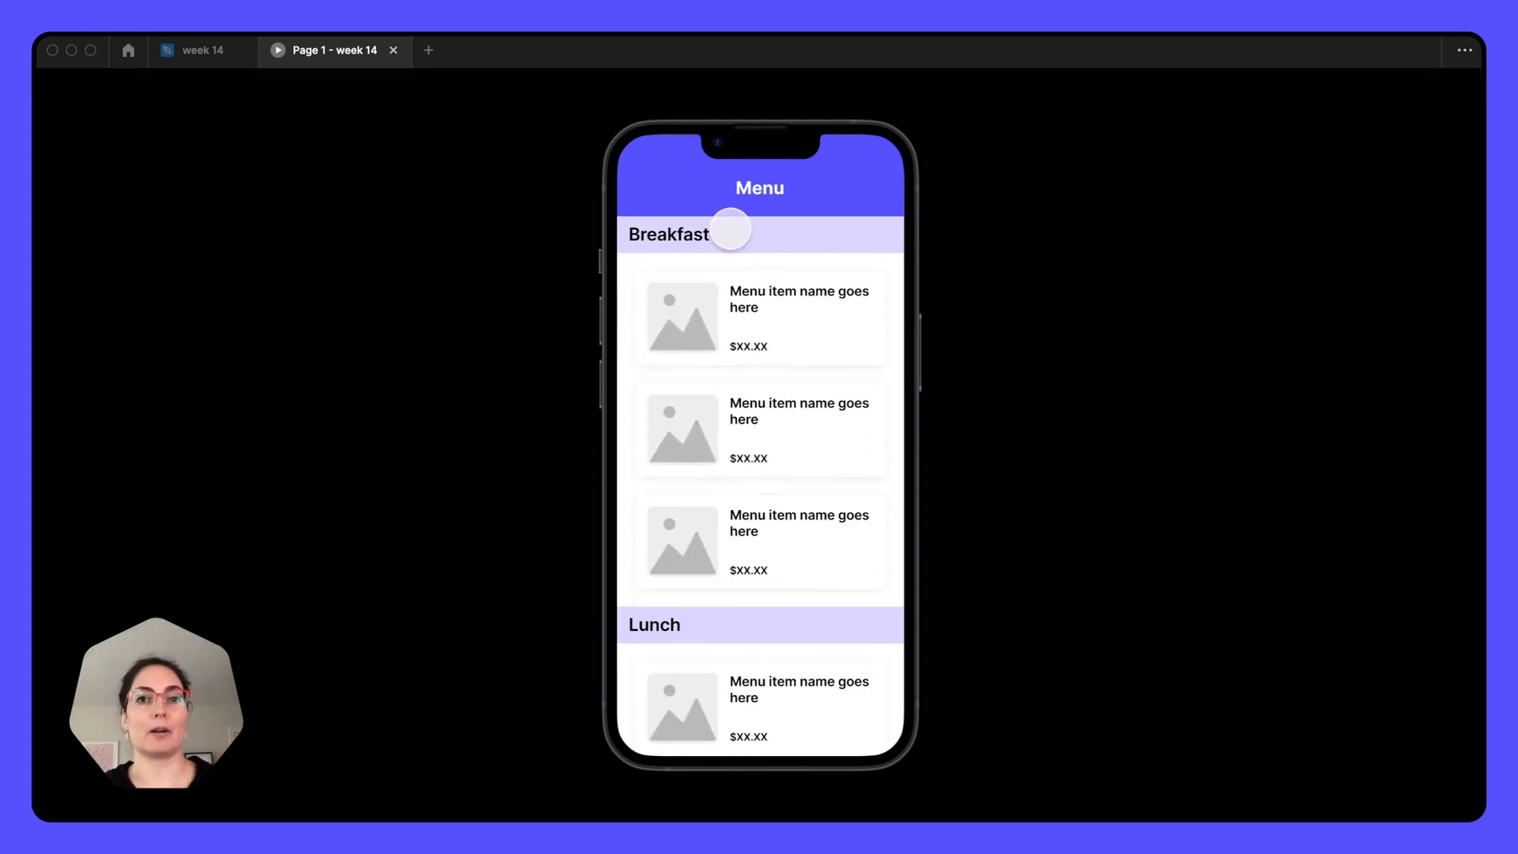
scroll(728, 229, up, 2)
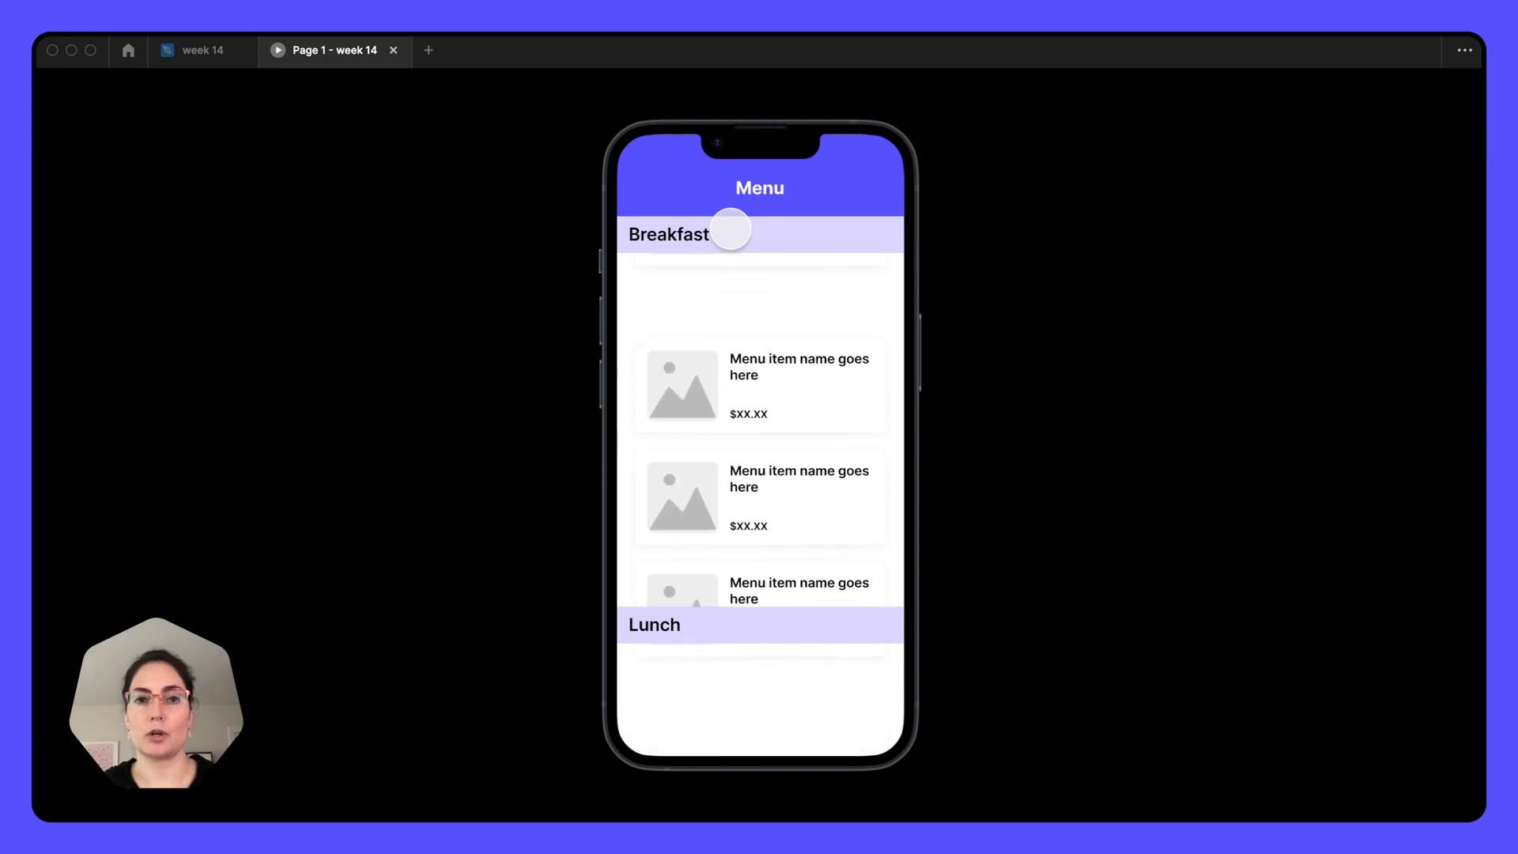
click(188, 54)
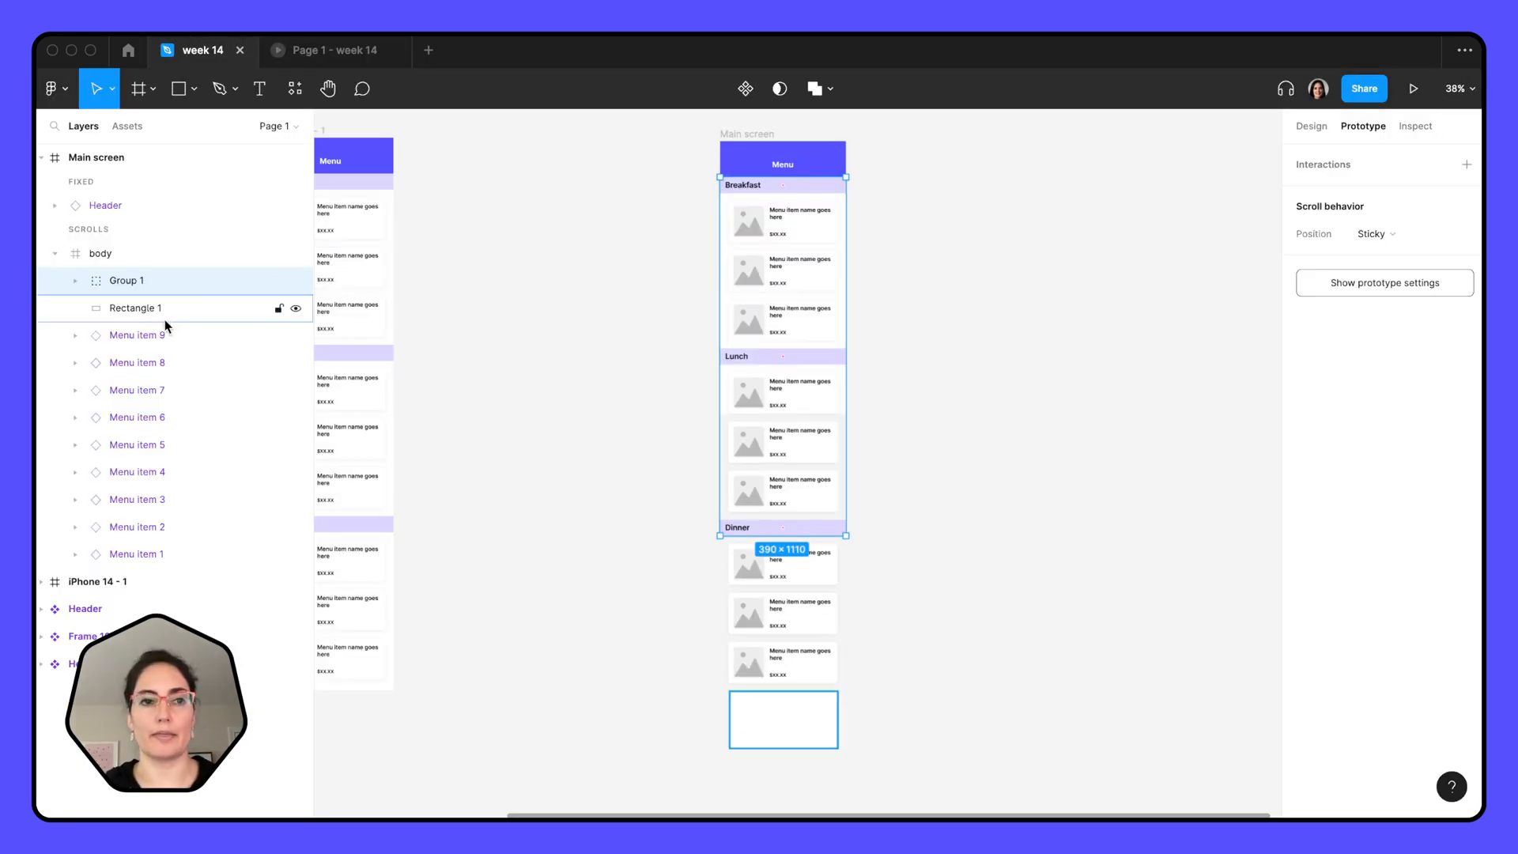
Ungroup the Breakfast, Lunch and Dinner section headers in the body frame.
right_click(163, 283)
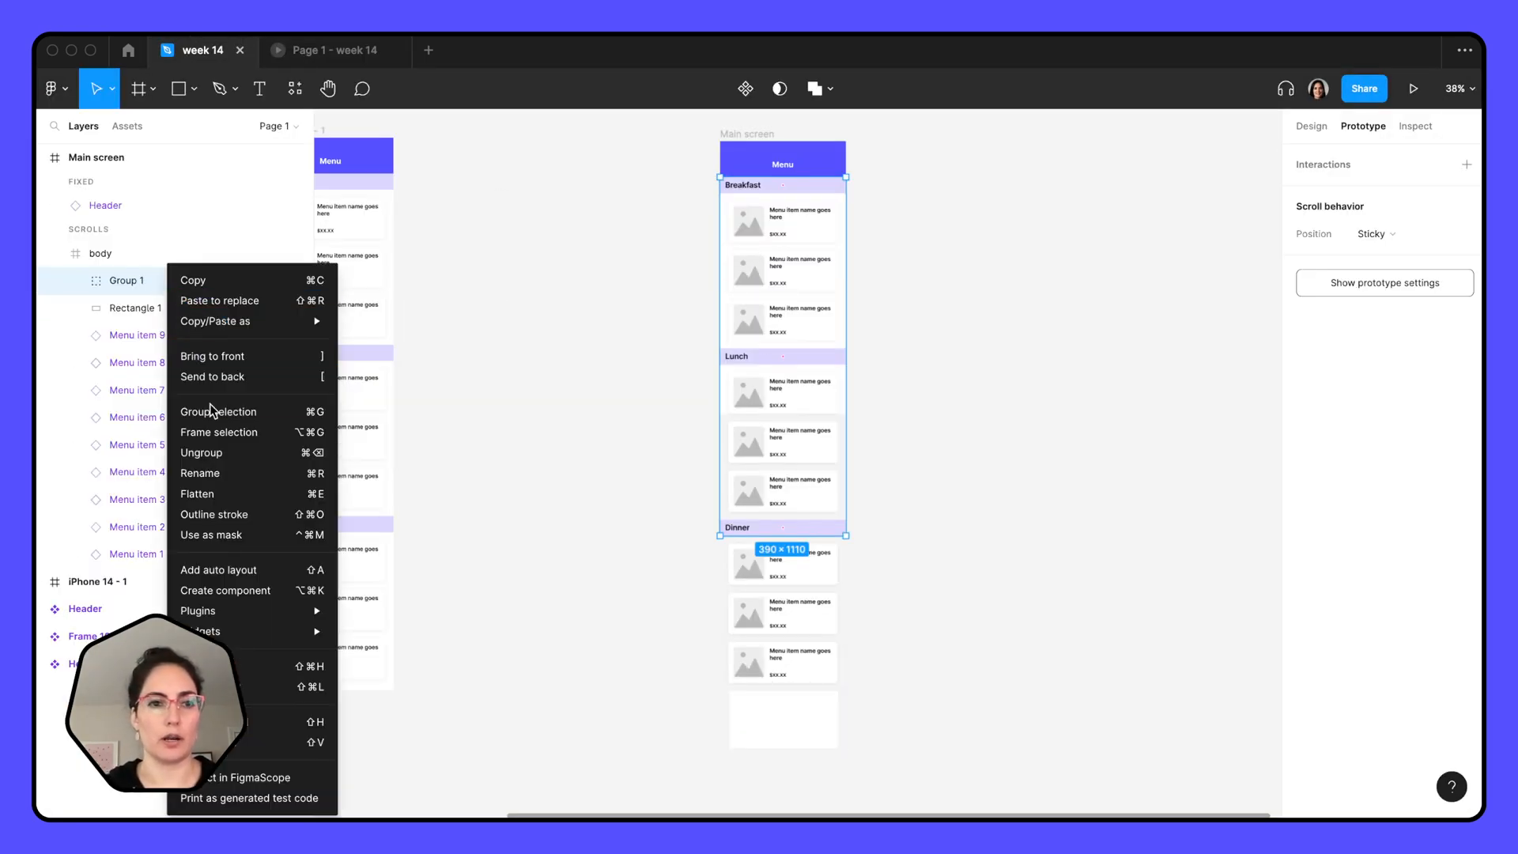
click(225, 458)
click(1020, 379)
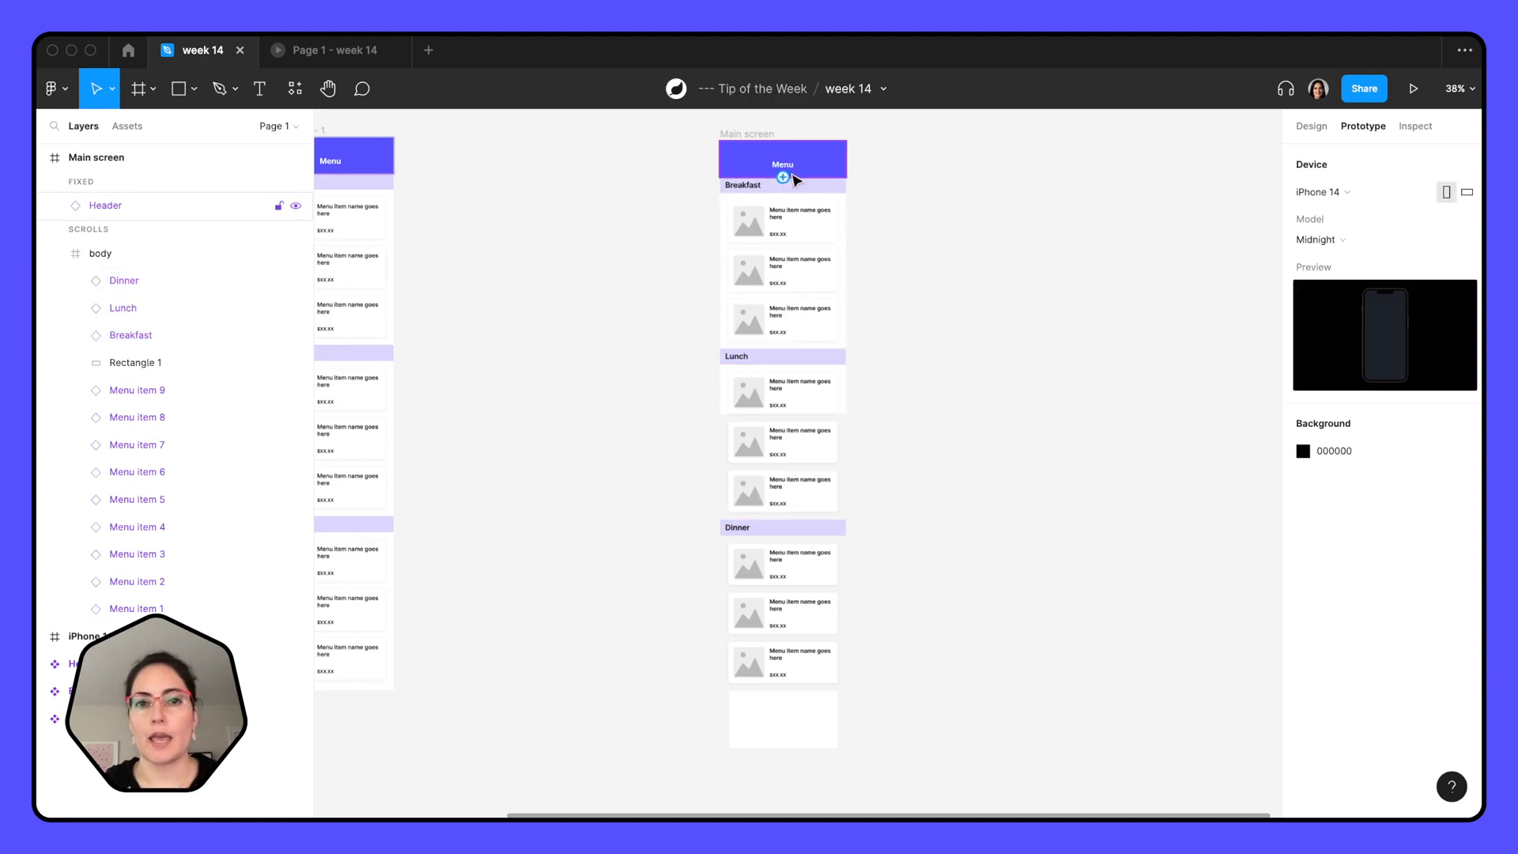
Inspect the scroll position setting of the ungrouped Breakfast, Lunch and Dinner section headers.
click(818, 193)
click(818, 193)
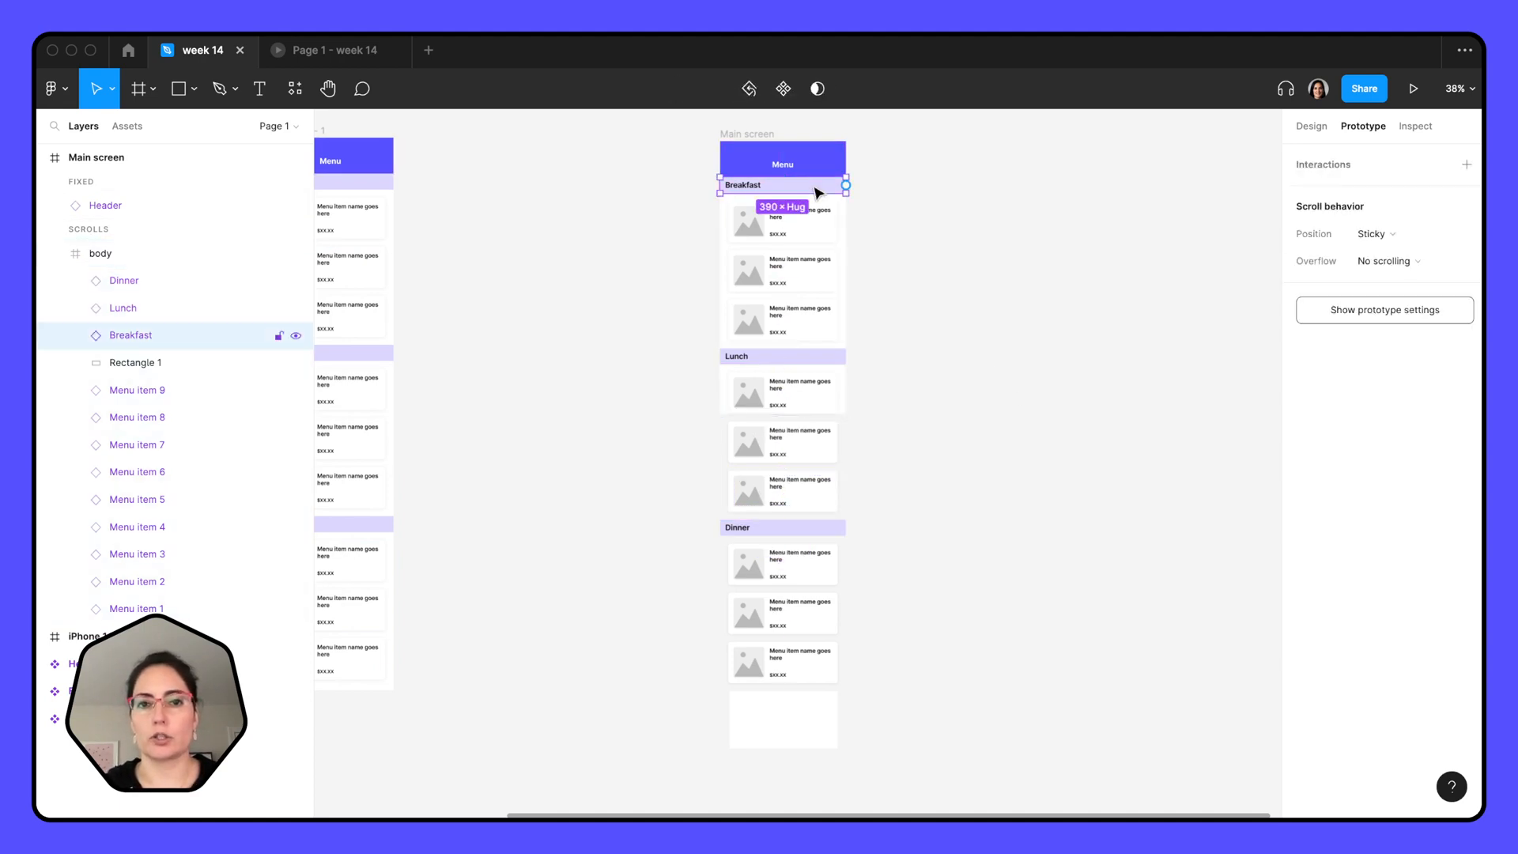
click(838, 352)
click(951, 335)
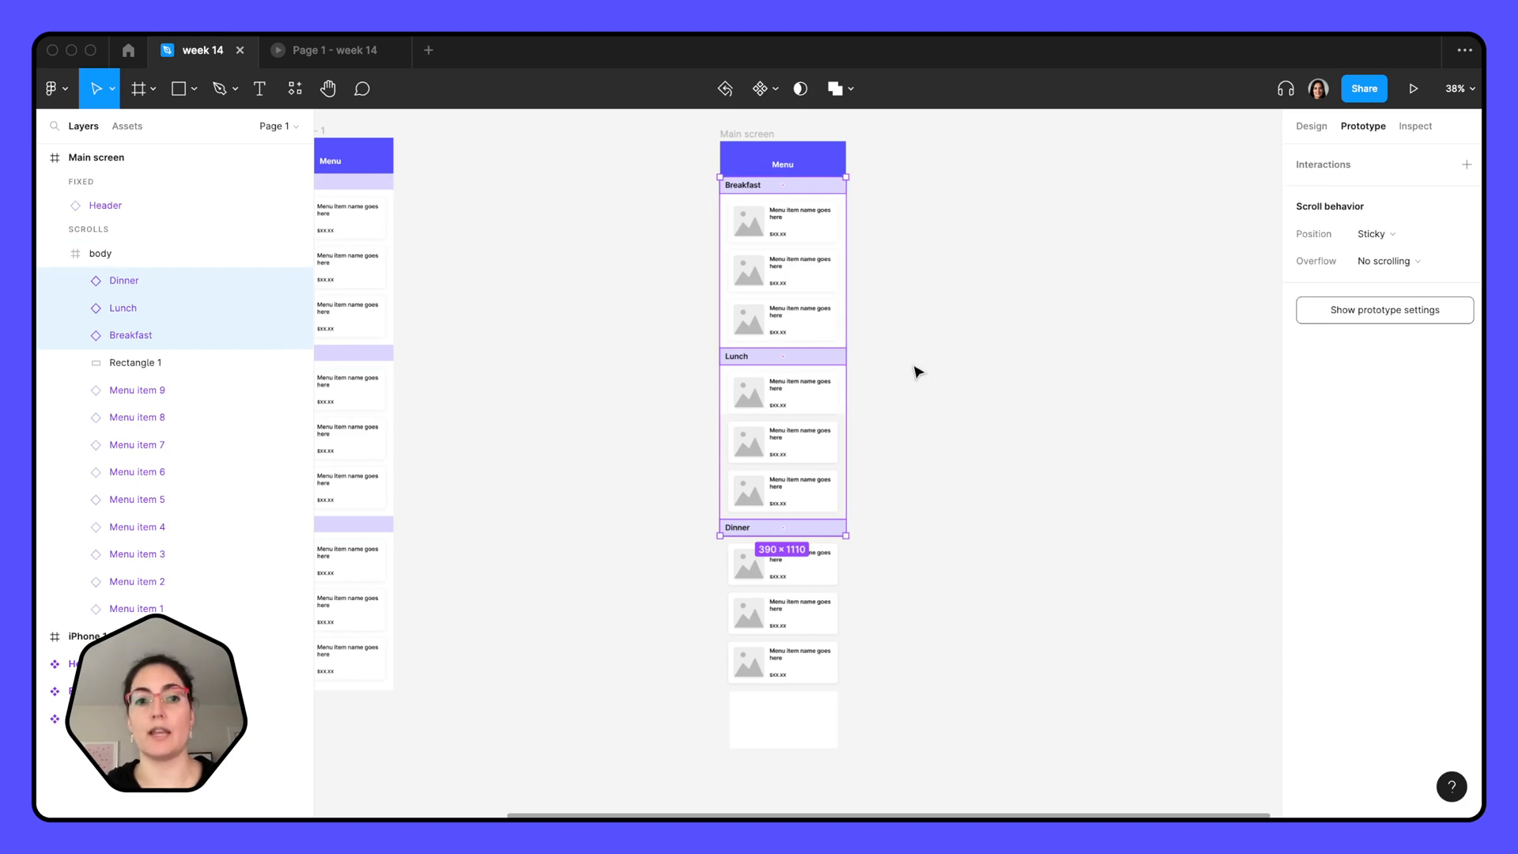
click(974, 415)
Preview the Main screen prototype, scroll through the whole menu to test the individual section headers, and return to the design file.
click(750, 136)
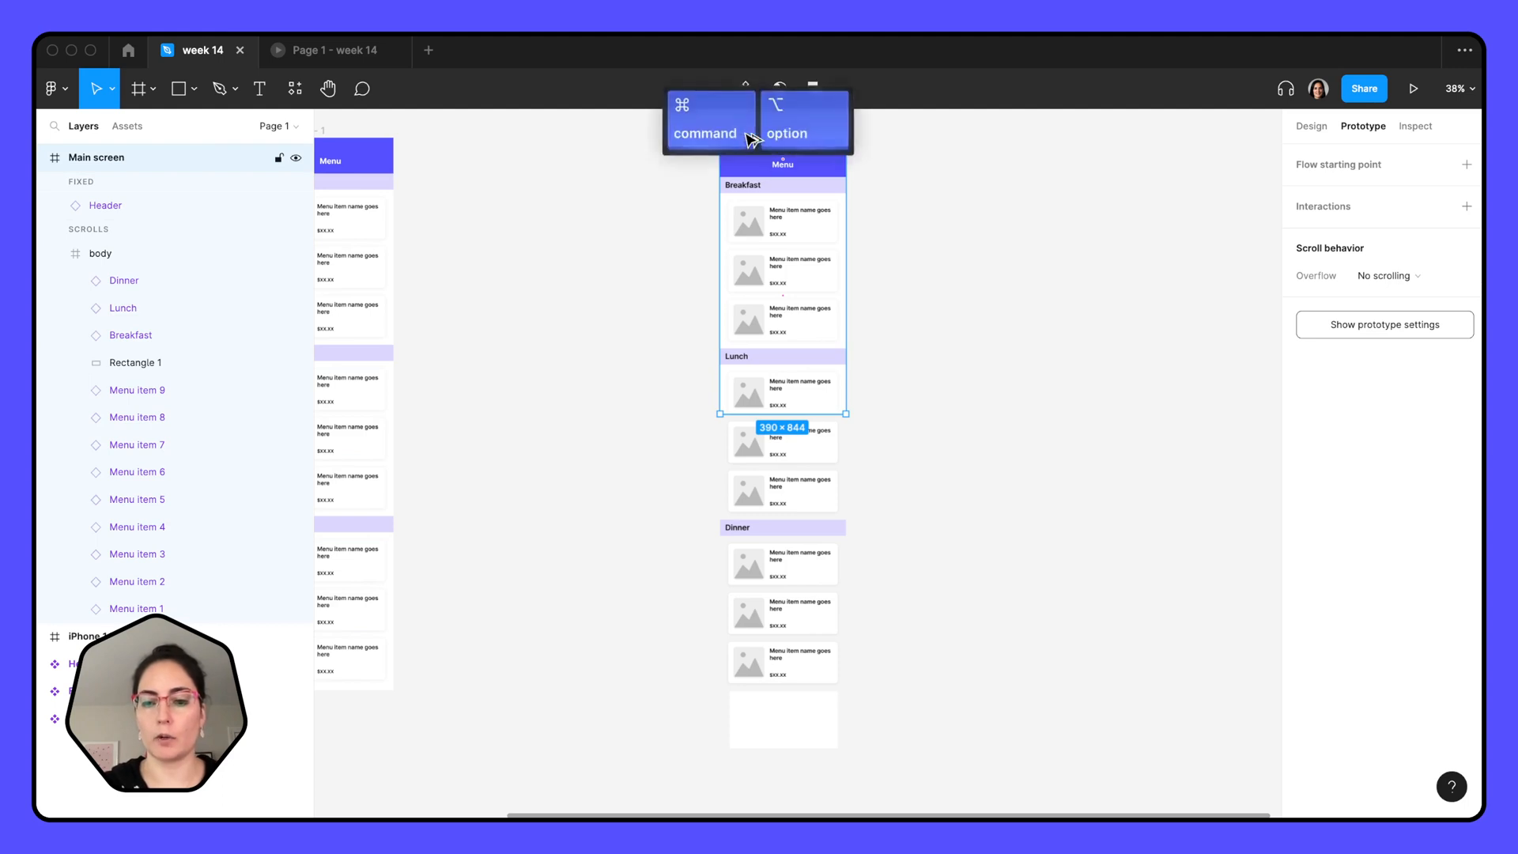
key(super+alt+Return)
scroll(834, 317, down, 5)
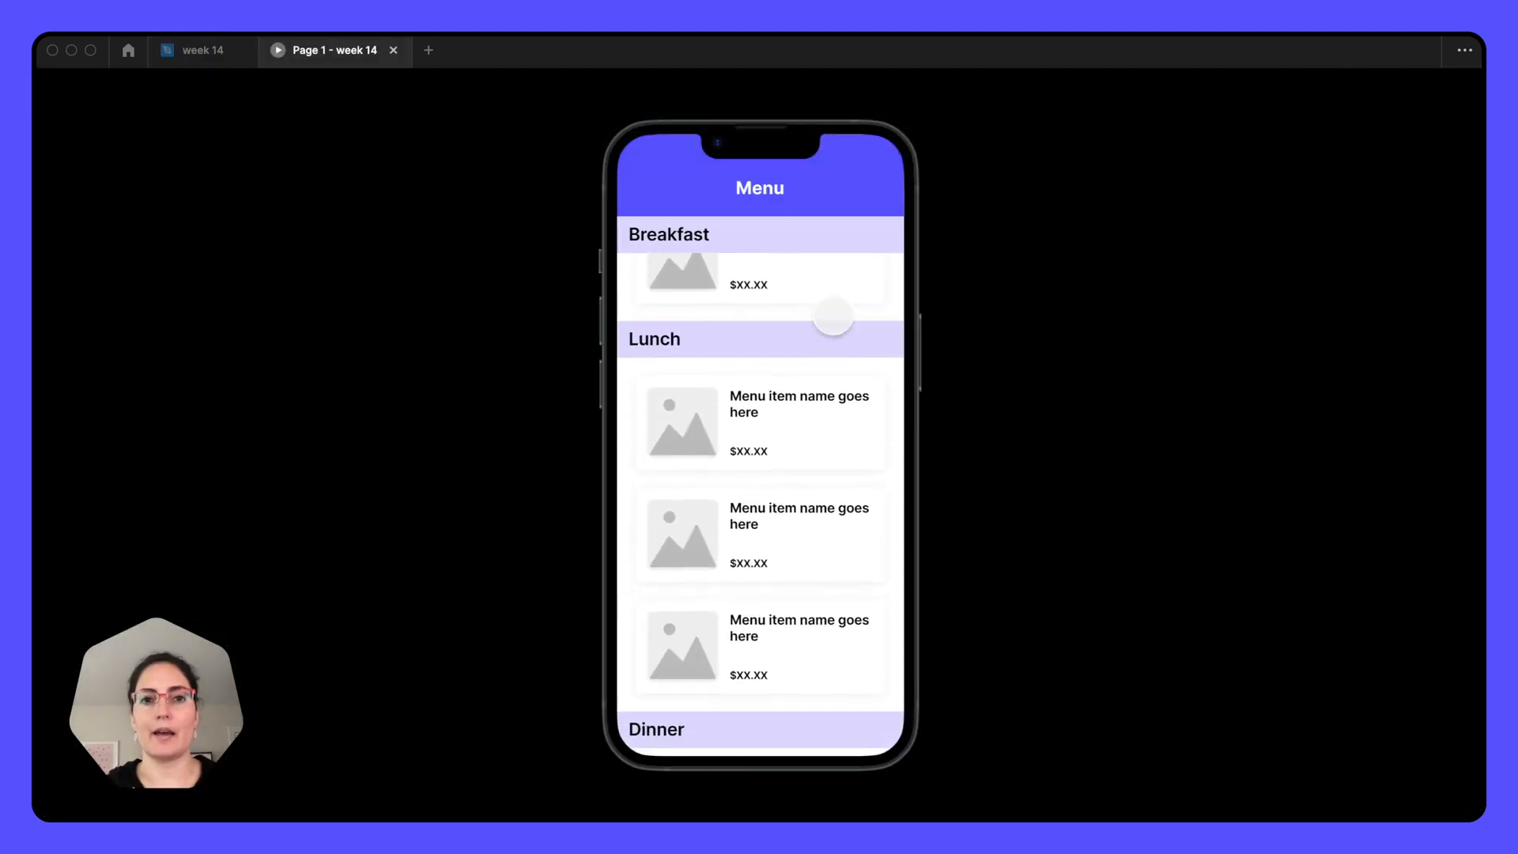
scroll(833, 316, down, 5)
scroll(834, 316, up, 10)
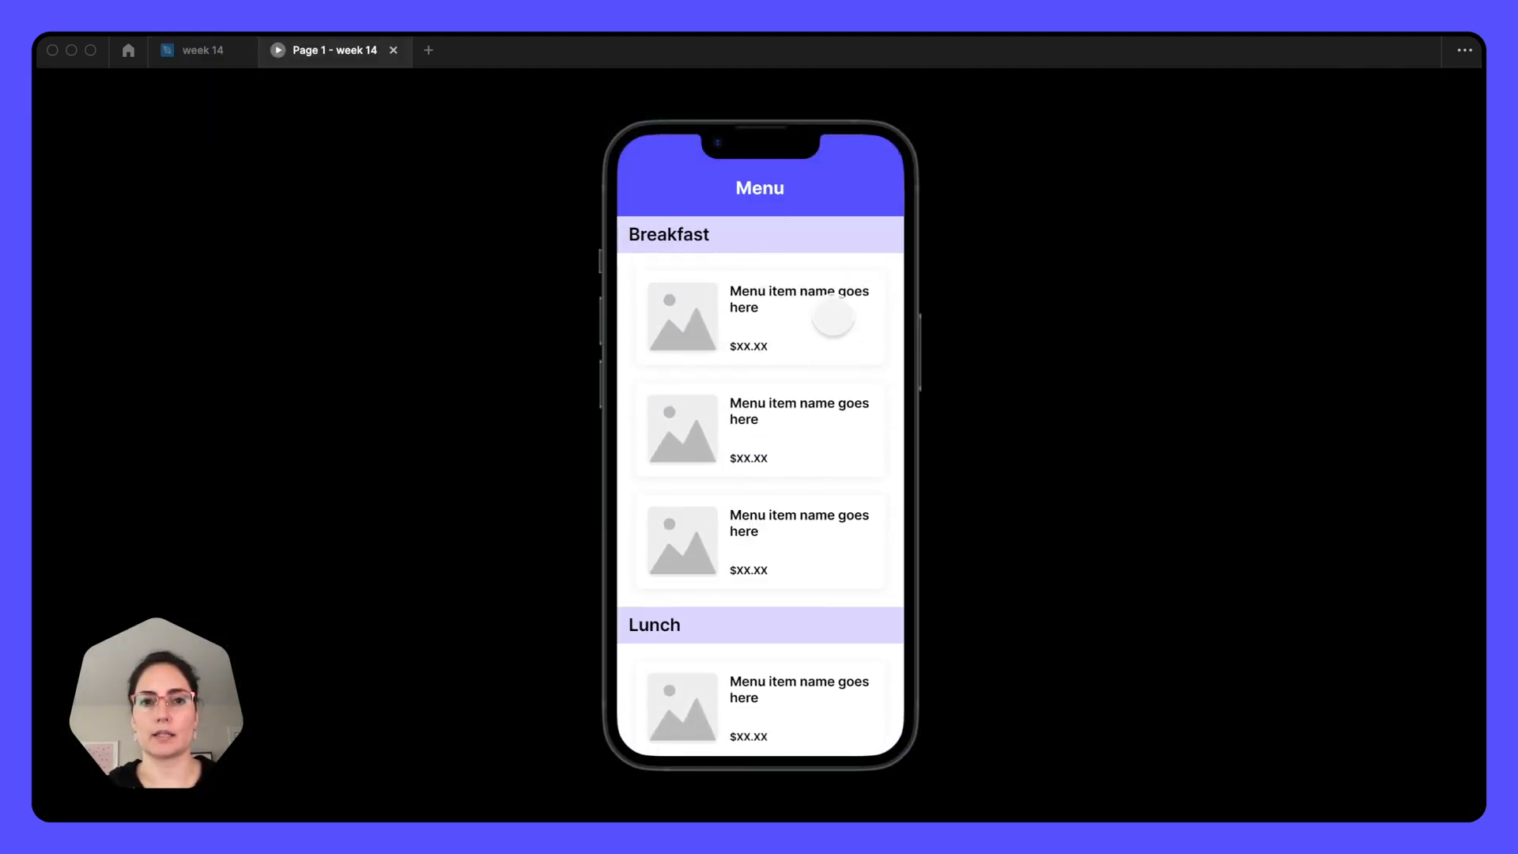
click(196, 51)
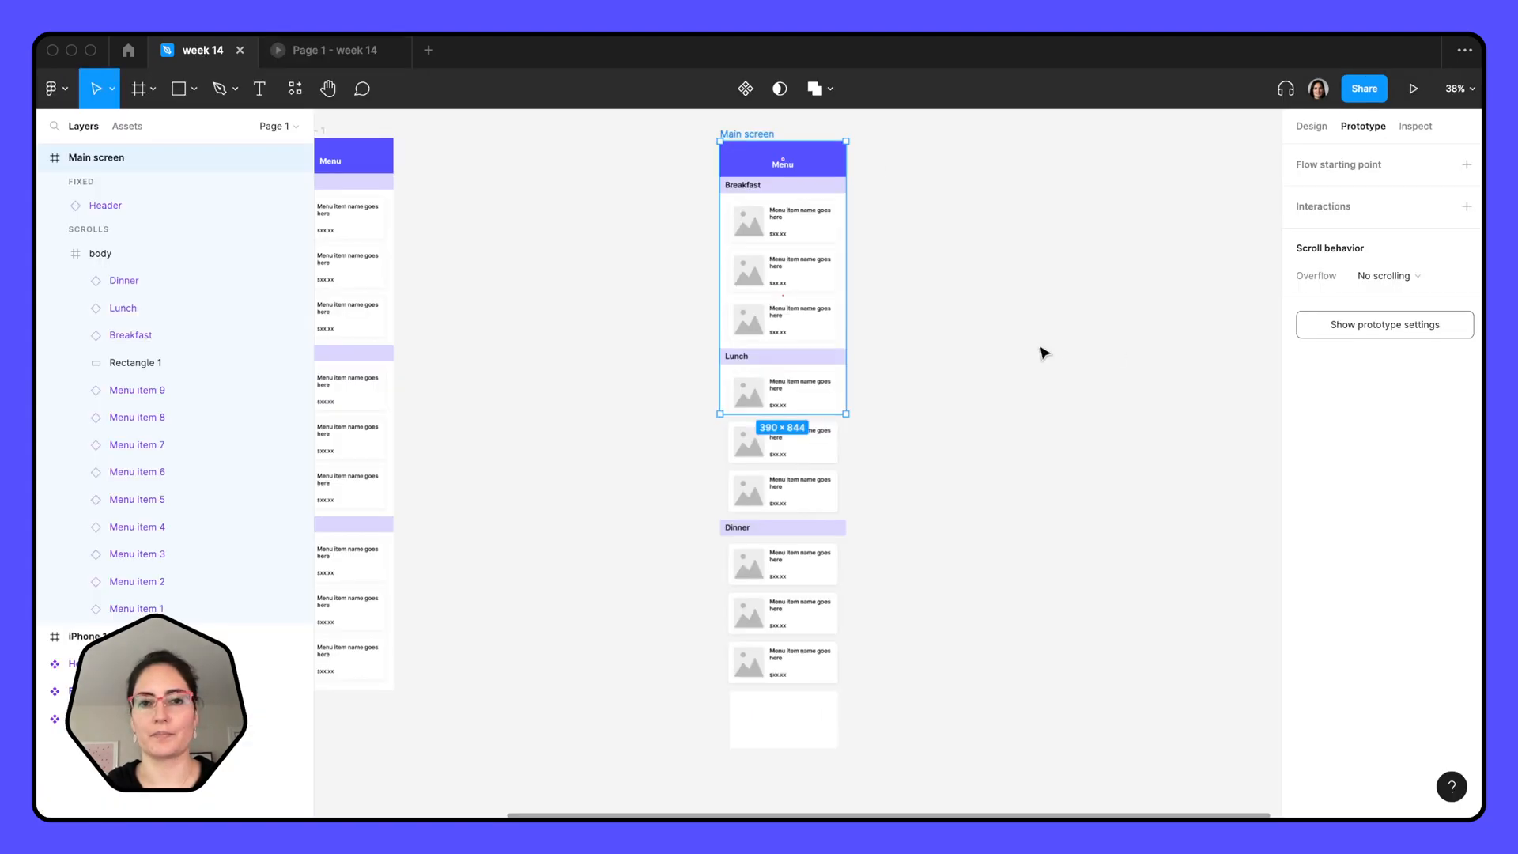
click(1016, 353)
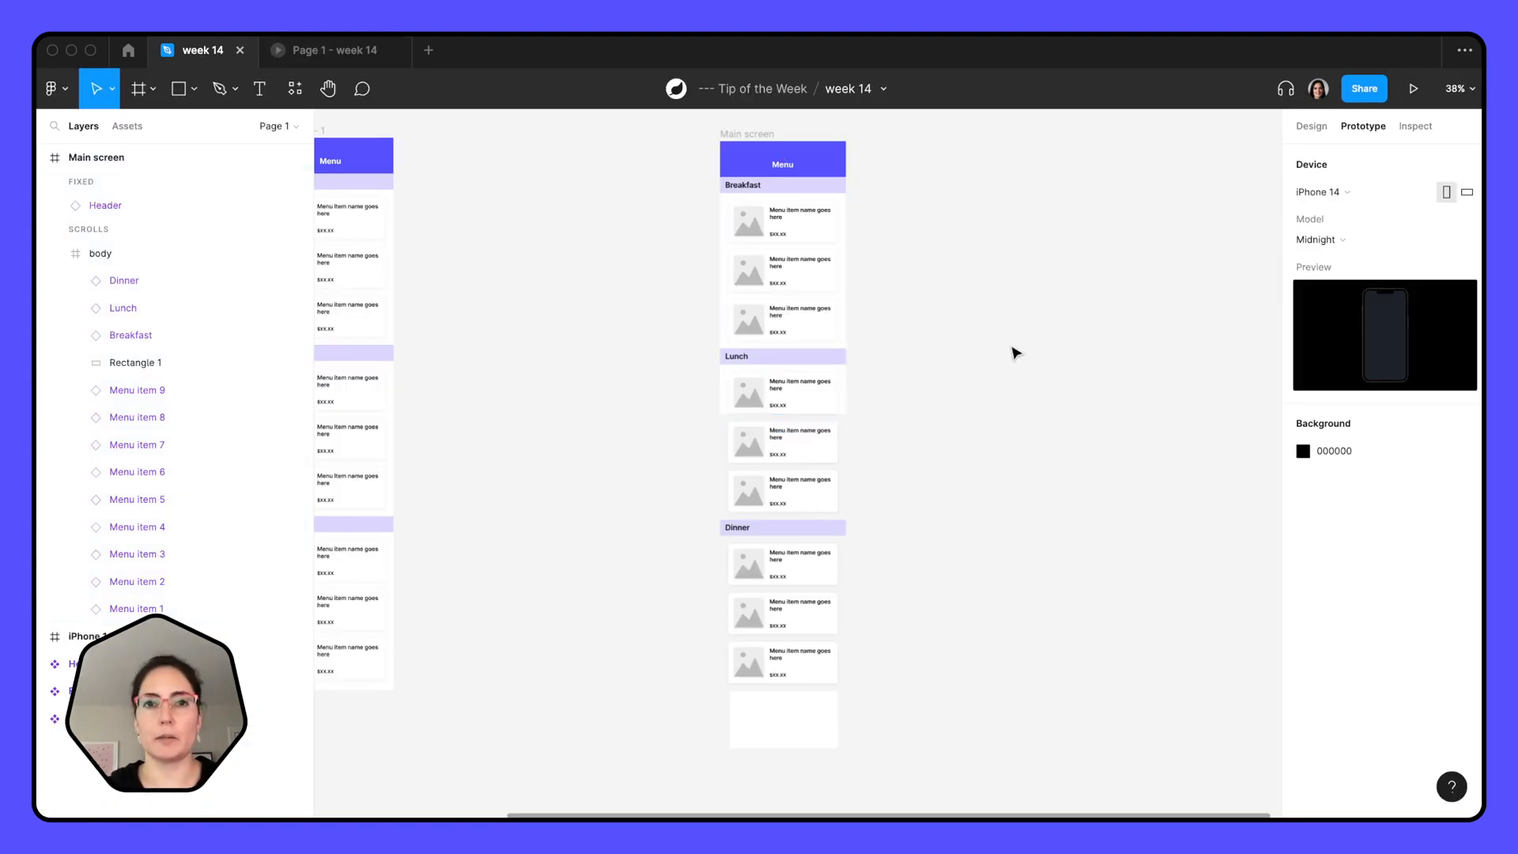